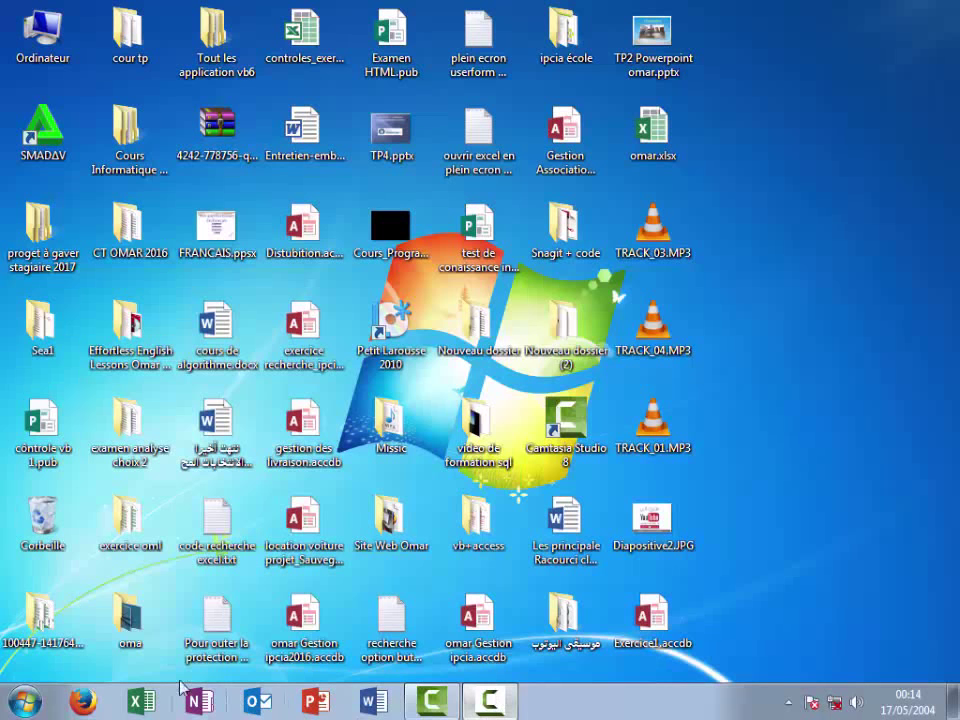
Launch Excel from the Windows 7 Start menu's Run box by entering excel
{"action": "left_click", "coordinate": [40, 704]}
{"action": "left_click", "coordinate": [349, 614]}
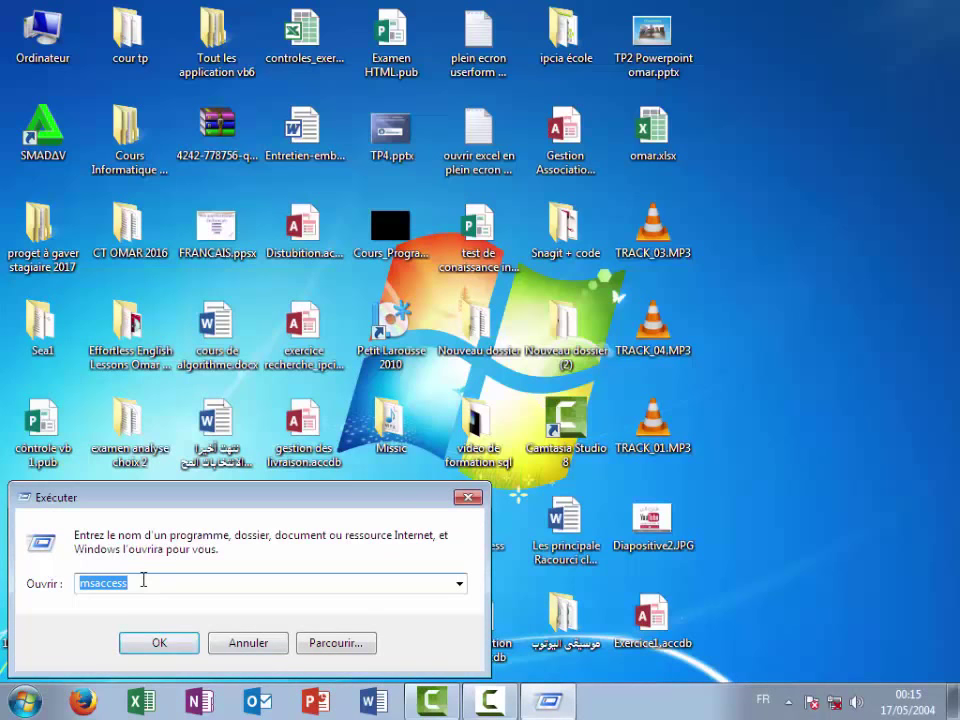
{"action": "type", "text": "ex"}
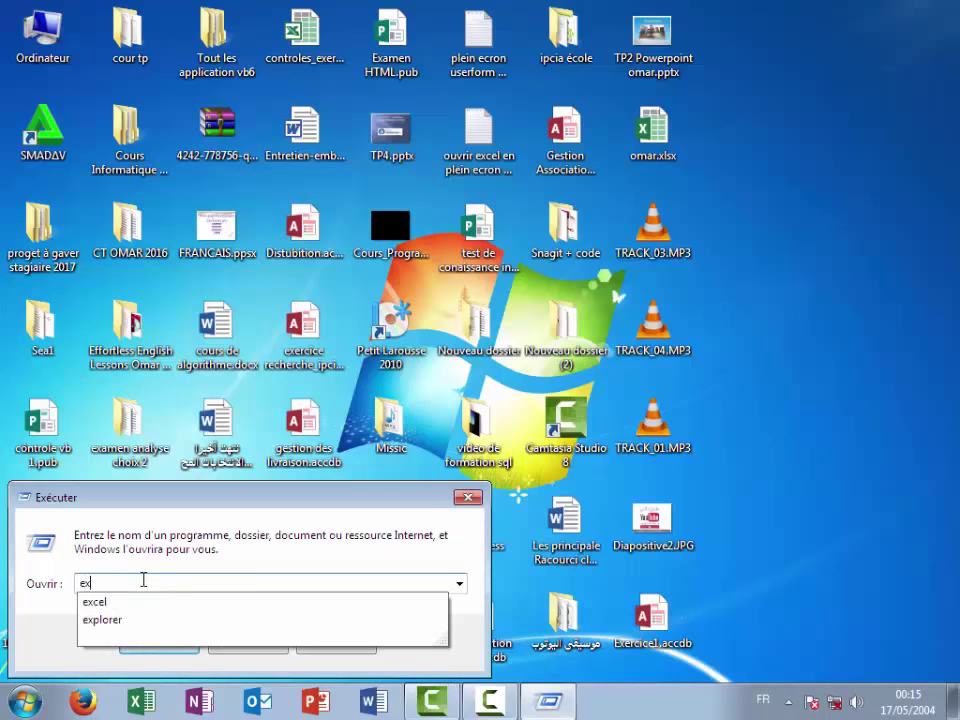
{"action": "type", "text": "cel"}
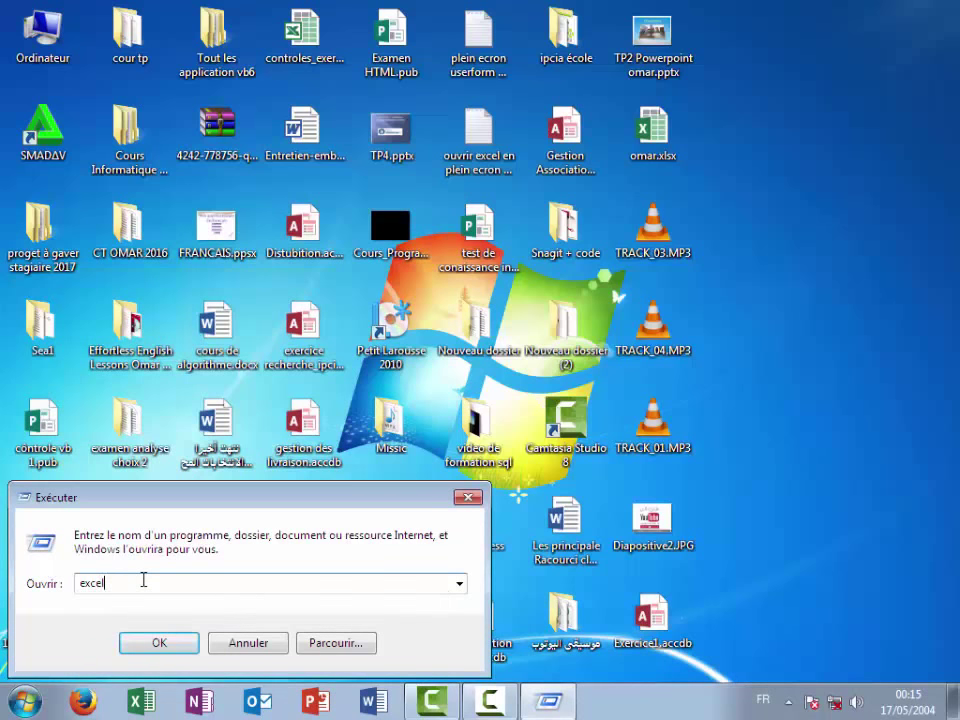
{"action": "left_click", "coordinate": [160, 640]}
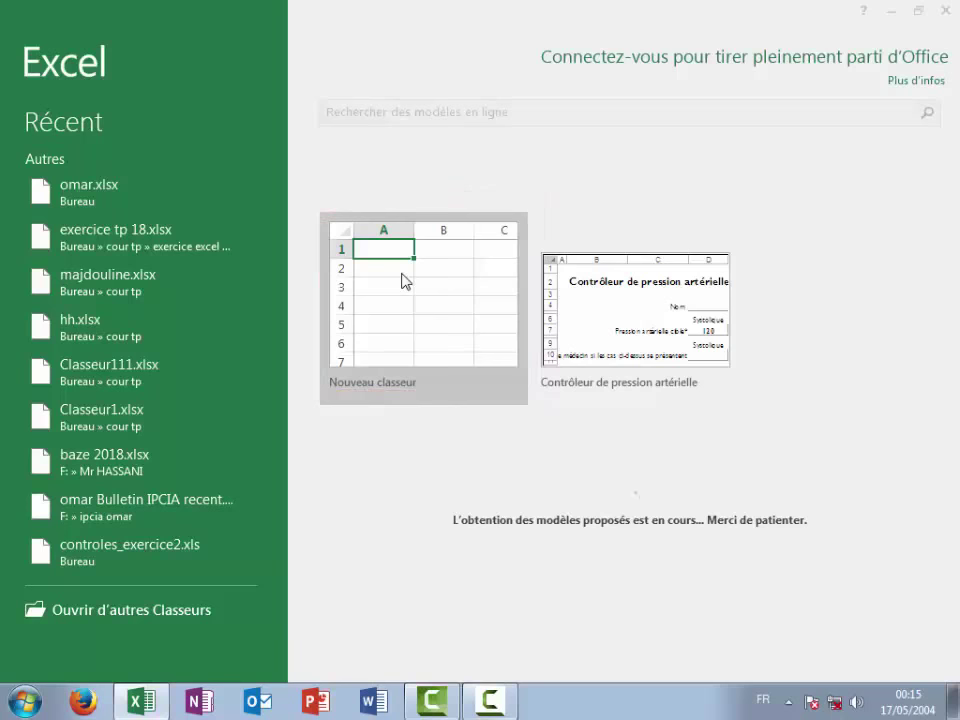
Dismiss the activation prompt, create the blank workbook Classeur1 and select cell A3
{"action": "left_click", "coordinate": [665, 535]}
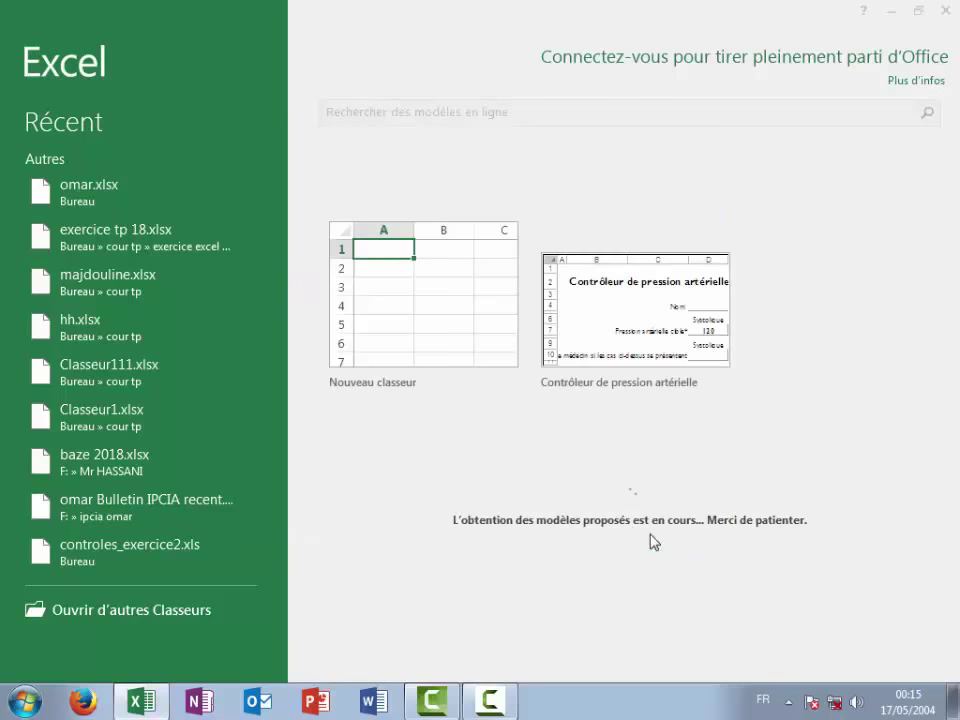
{"action": "left_click", "coordinate": [362, 334]}
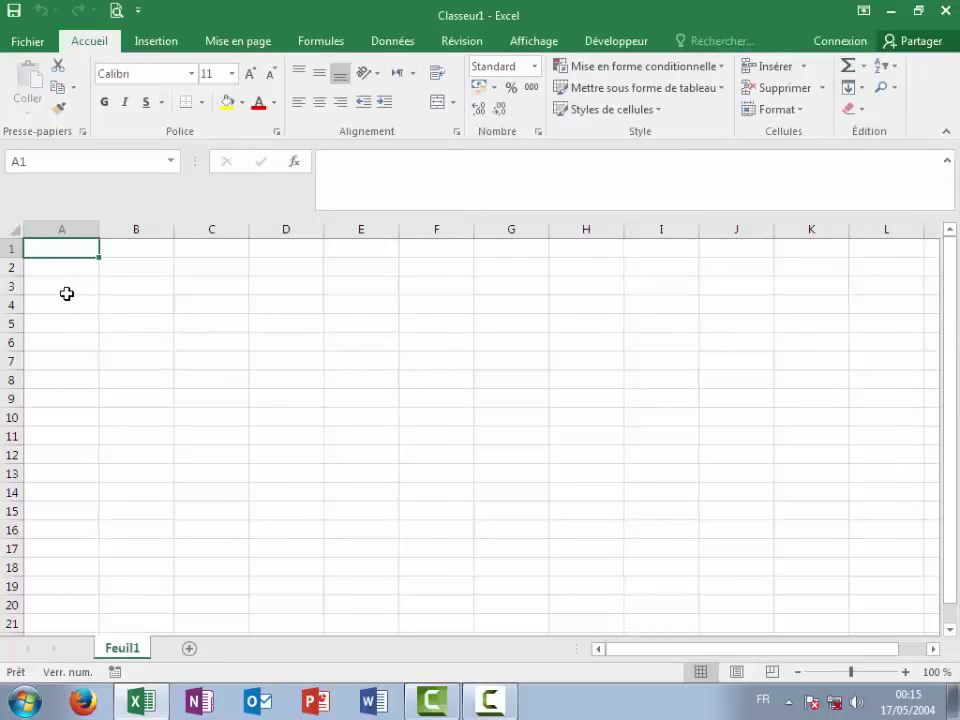
{"action": "left_click", "coordinate": [71, 288]}
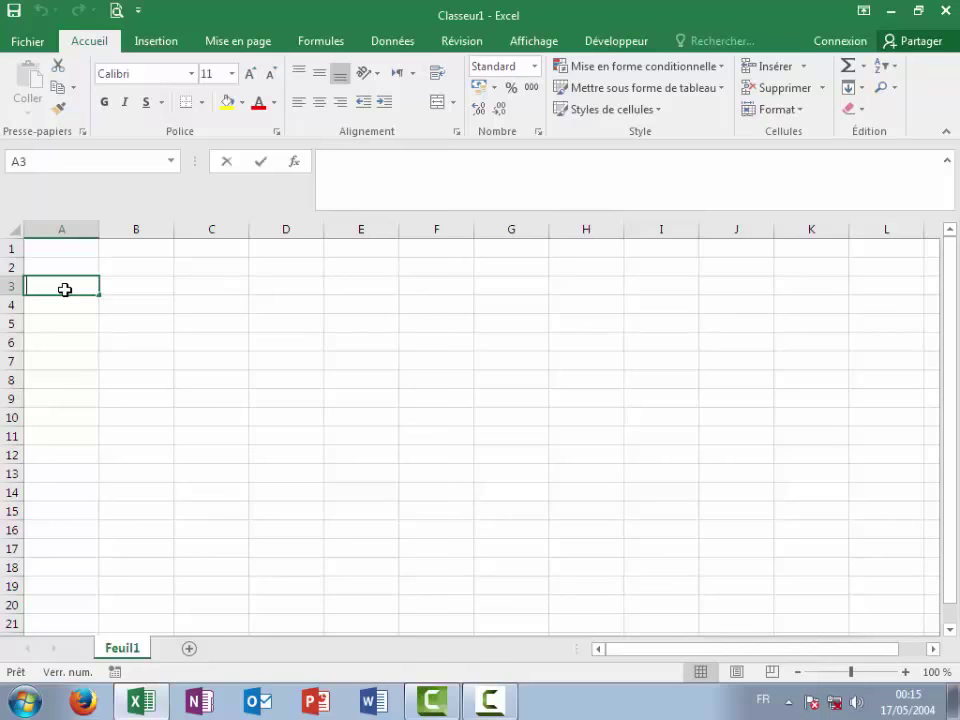
Enter the headers produt, prix, Raibais à 4%, Prix net and Total across A3:E3
{"action": "type", "text": "produ"}
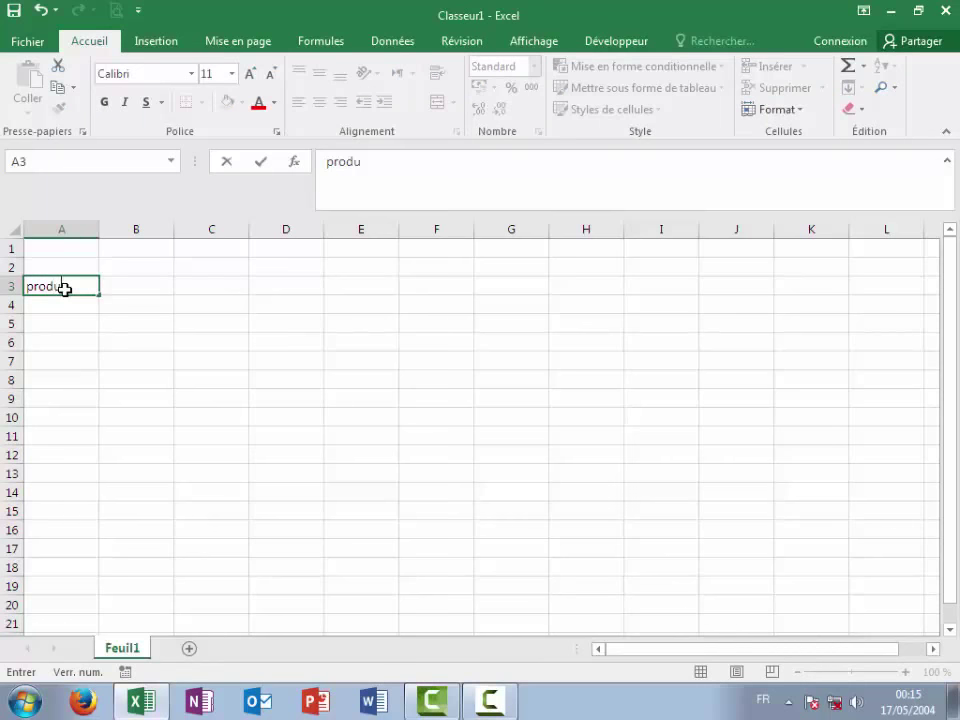
{"action": "type", "text": "t"}
{"action": "key", "text": "Tab"}
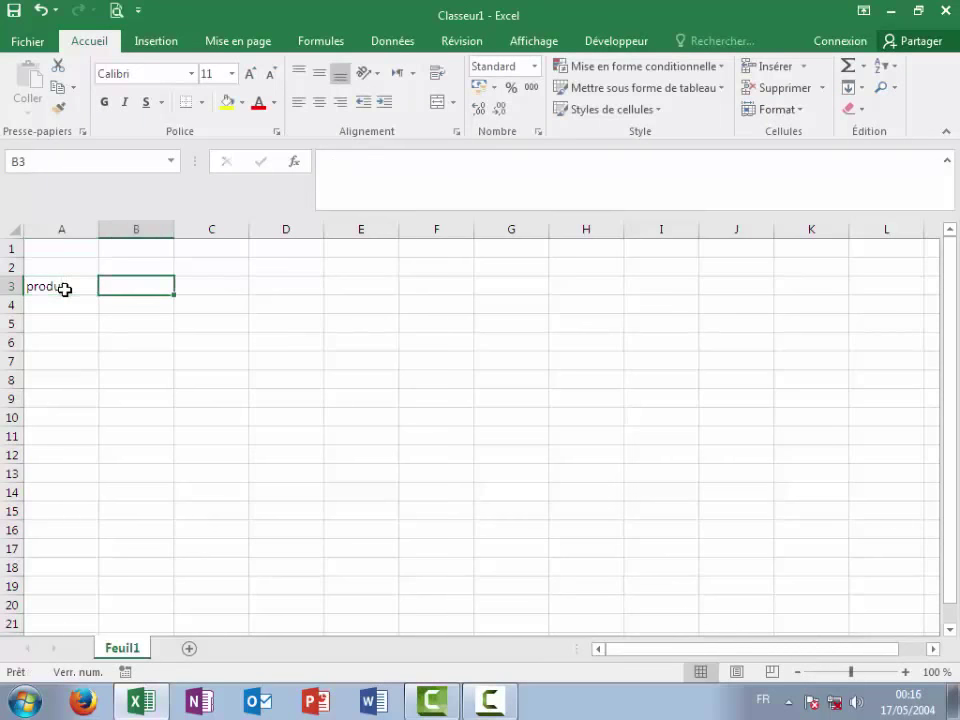
{"action": "type", "text": "prix"}
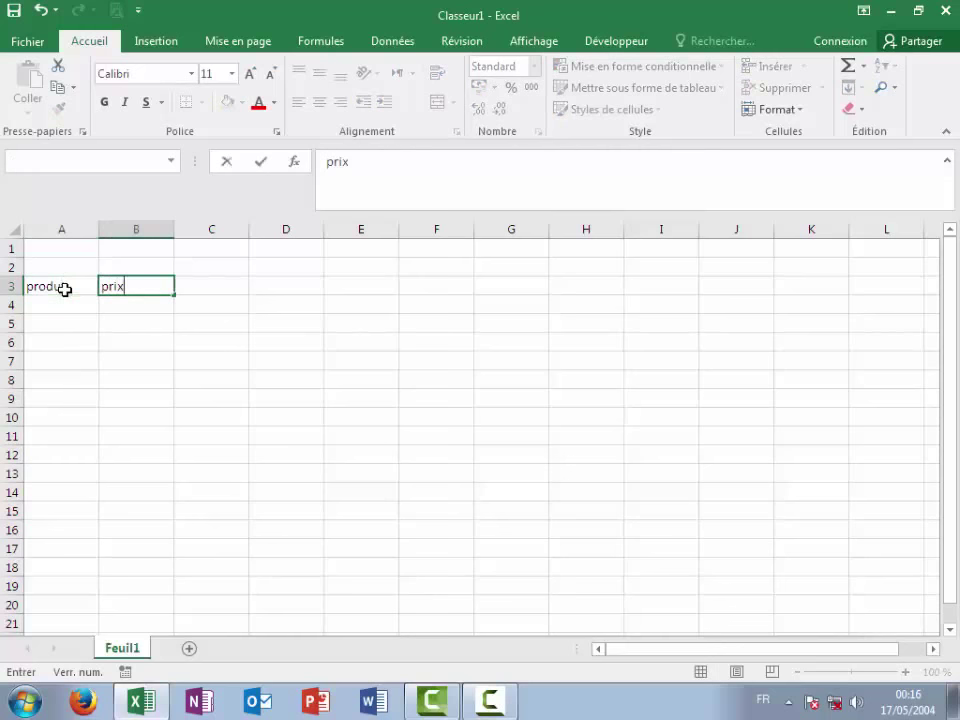
{"action": "key", "text": "Tab"}
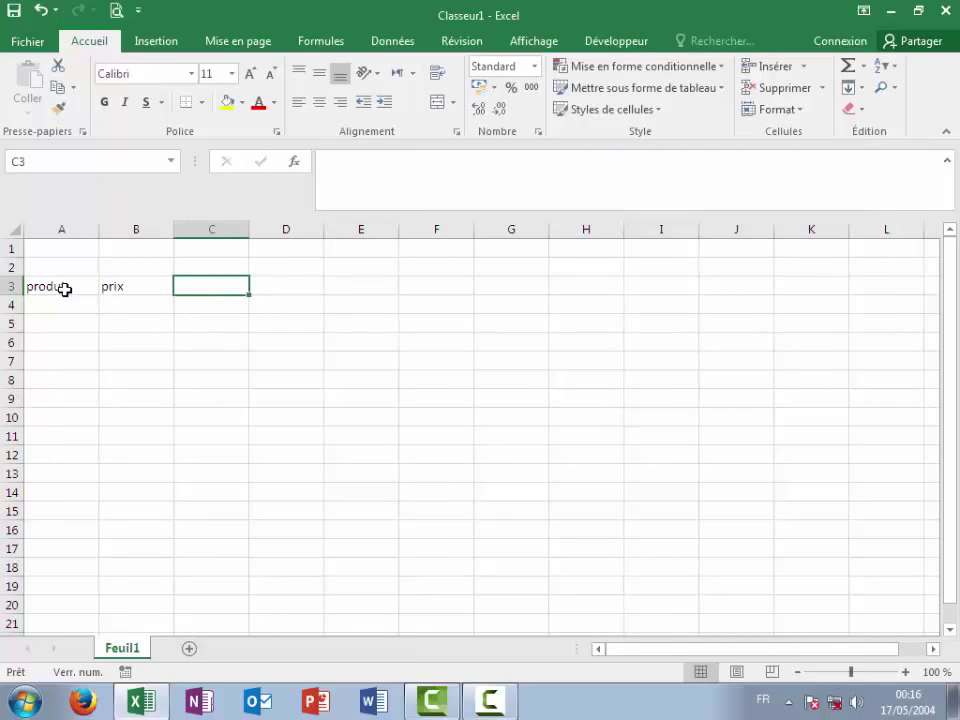
{"action": "type", "text": "Ra"}
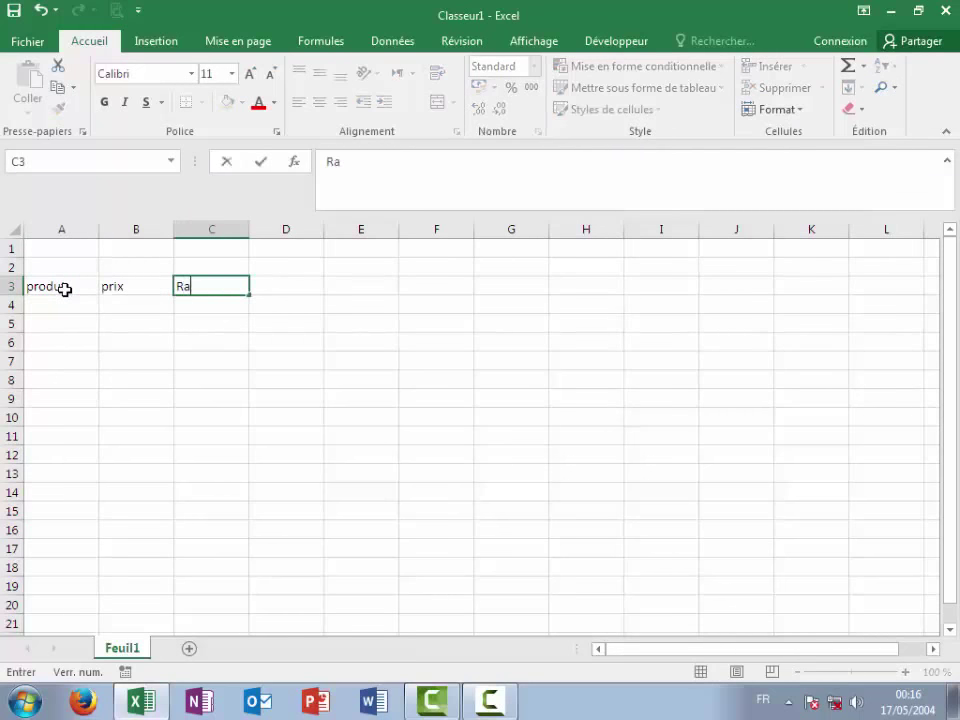
{"action": "type", "text": "ibai"}
{"action": "type", "text": "s"}
{"action": "type", "text": " à 4"}
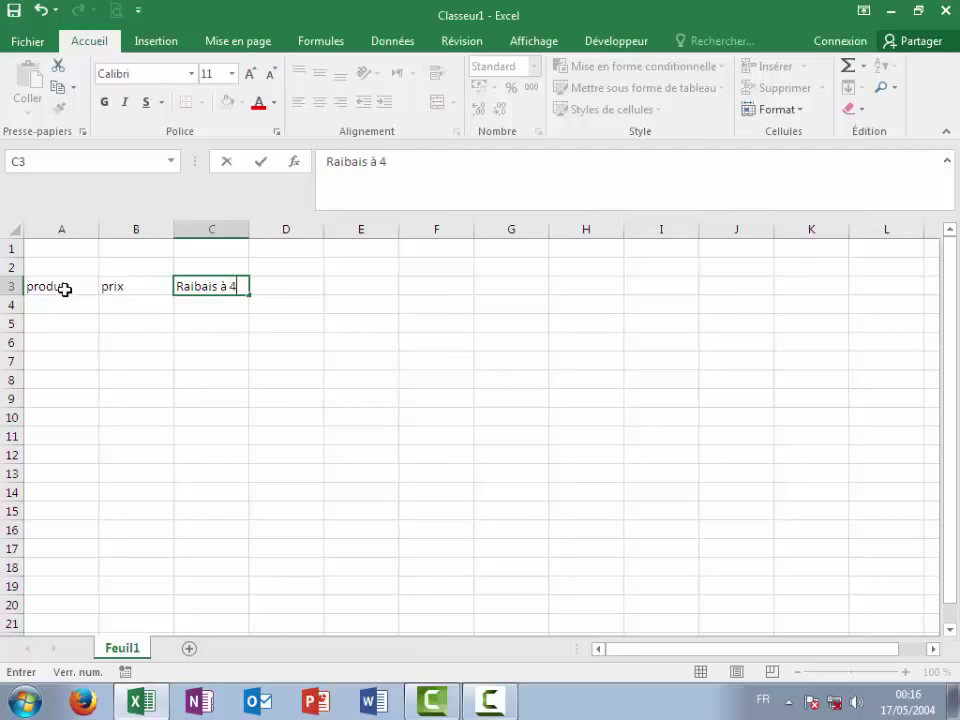
{"action": "type", "text": "%"}
{"action": "key", "text": "Tab"}
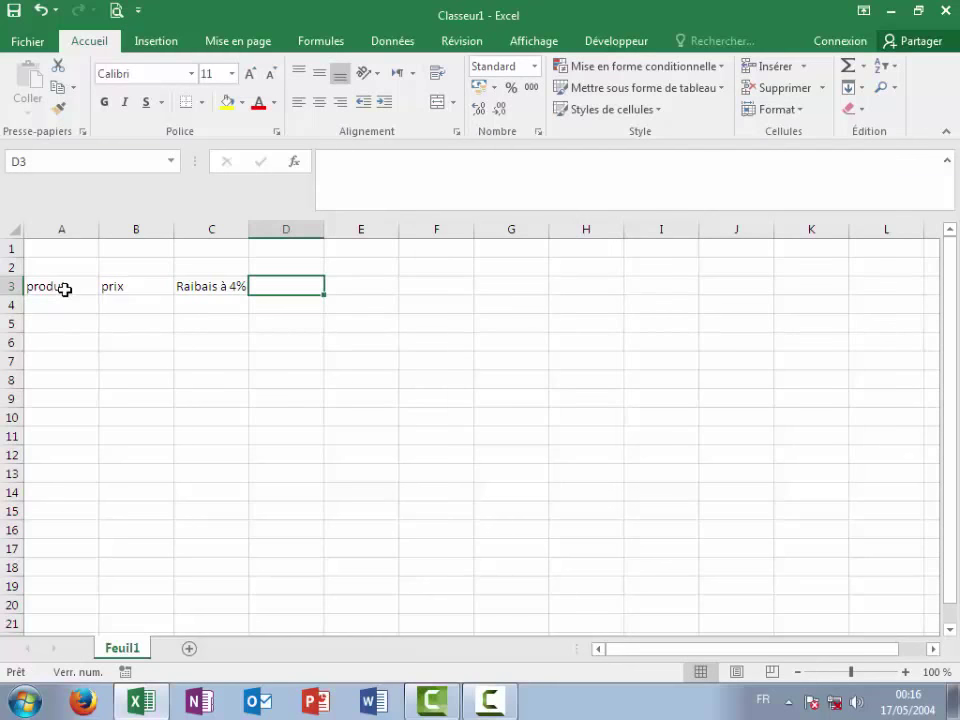
{"action": "type", "text": "Pri"}
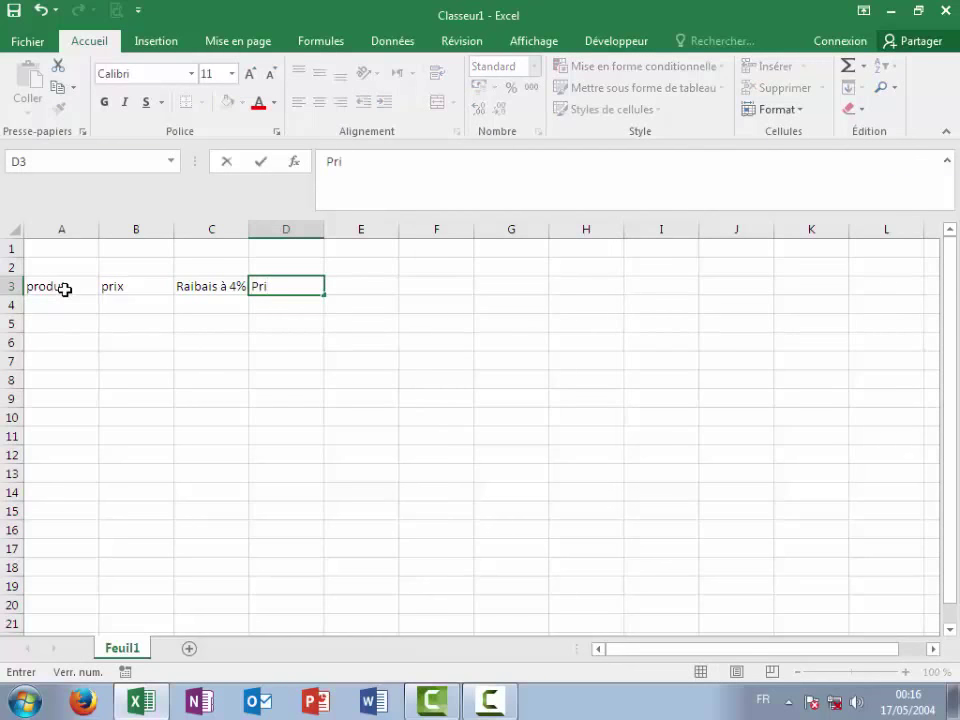
{"action": "type", "text": "x n"}
{"action": "type", "text": "et"}
{"action": "key", "text": "Tab"}
{"action": "type", "text": "T"}
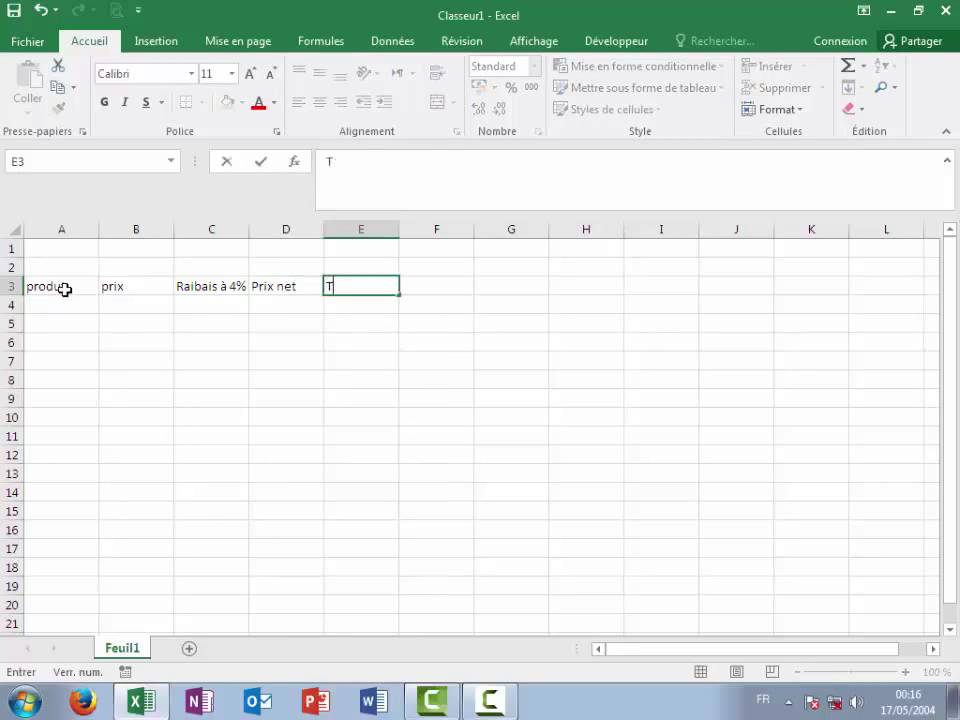
{"action": "type", "text": "otal"}
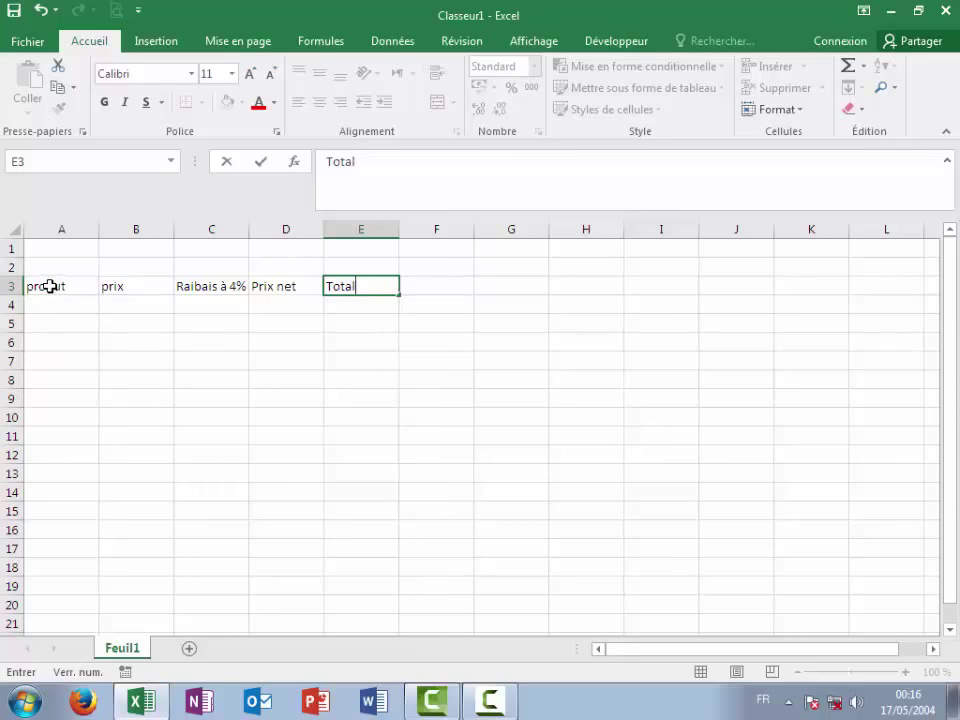
Correct the A3 heading from produt to produit
{"action": "left_click", "coordinate": [57, 287]}
{"action": "double_click", "coordinate": [57, 287]}
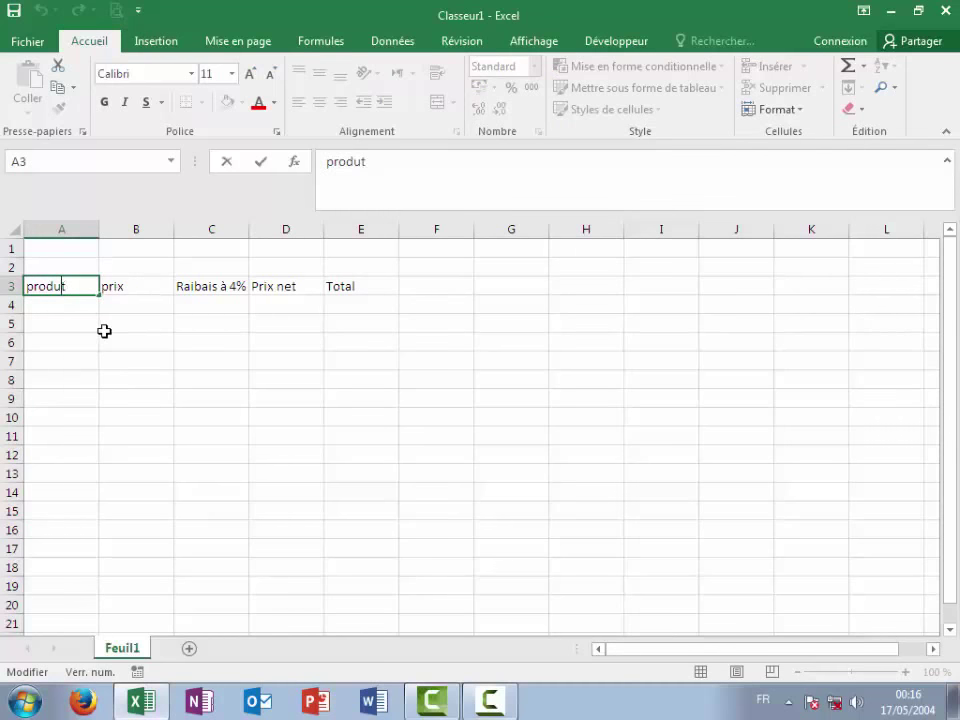
{"action": "type", "text": "i"}
Widen column A and list Ordinateur de bureau, Imprimante and Scaner in A4:A6
{"action": "left_click", "coordinate": [93, 305]}
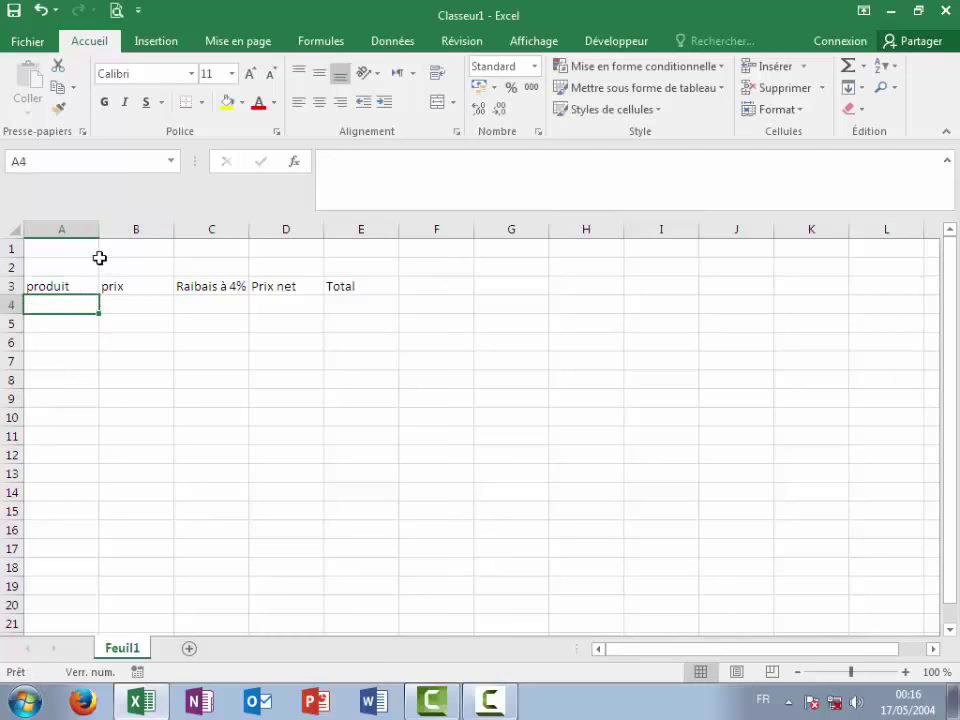
{"action": "left_click_drag", "start_coordinate": [100, 229], "coordinate": [197, 230]}
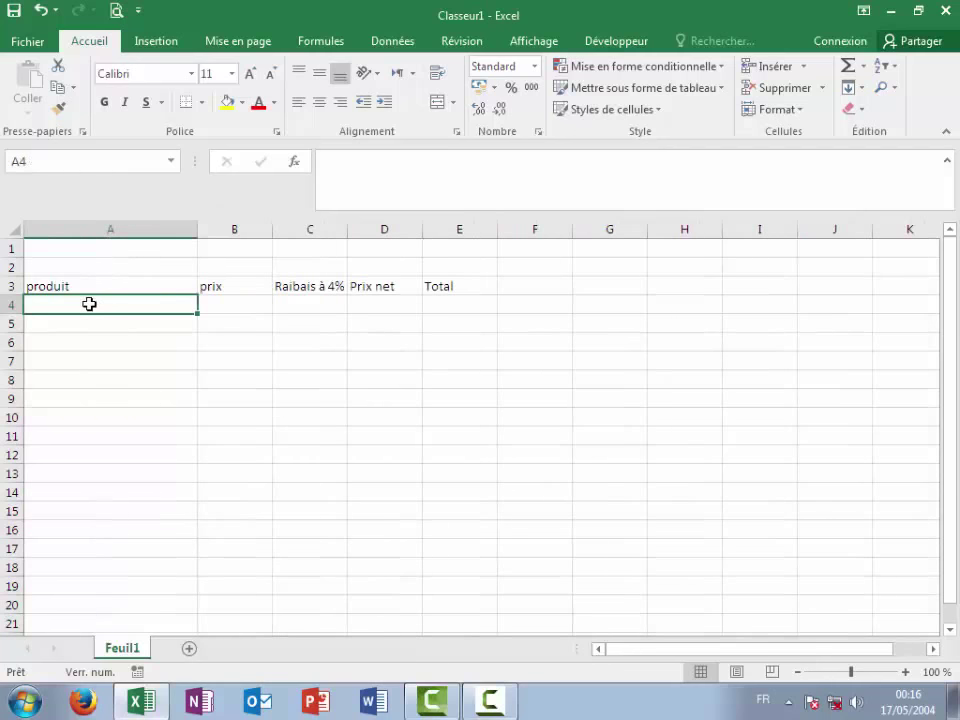
{"action": "type", "text": "Or"}
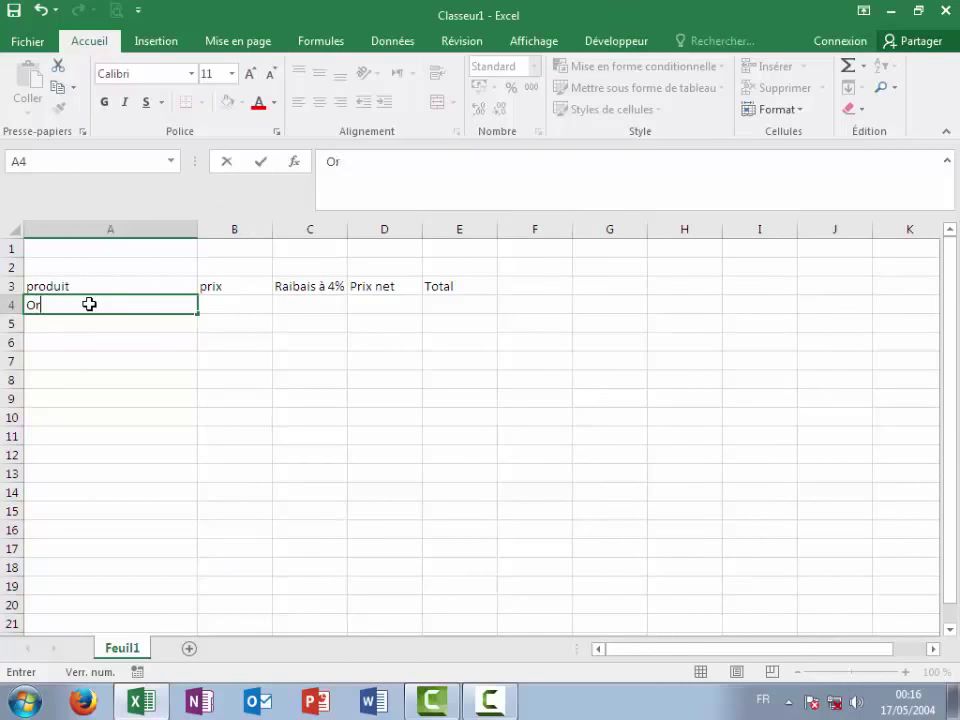
{"action": "type", "text": "din"}
{"action": "type", "text": "ateur"}
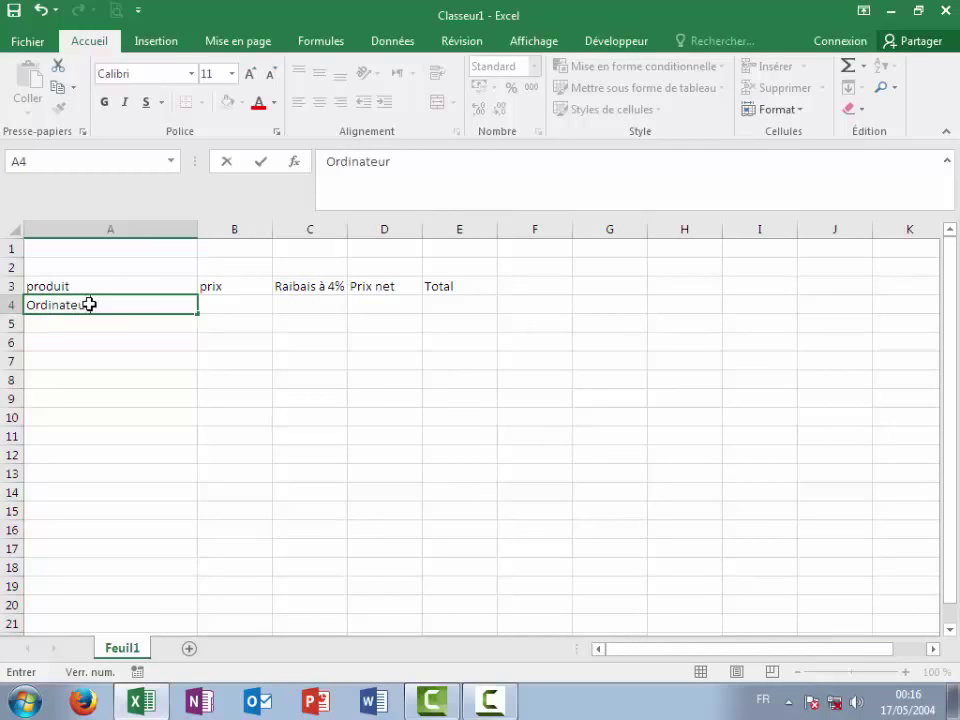
{"action": "type", "text": " de "}
{"action": "type", "text": "bu"}
{"action": "type", "text": "reau"}
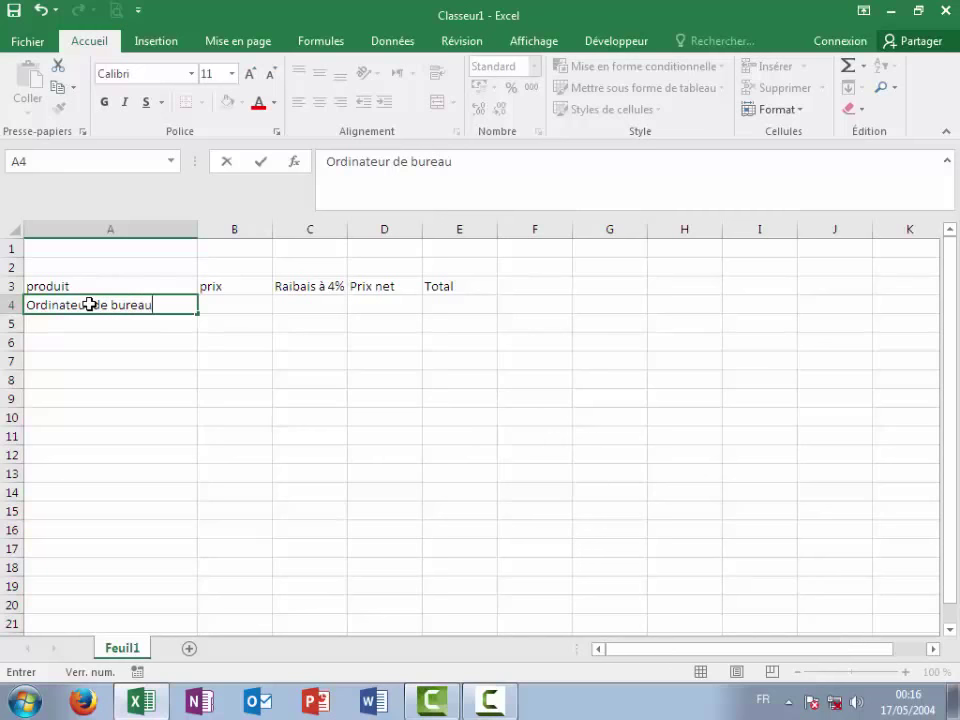
{"action": "key", "text": "Return"}
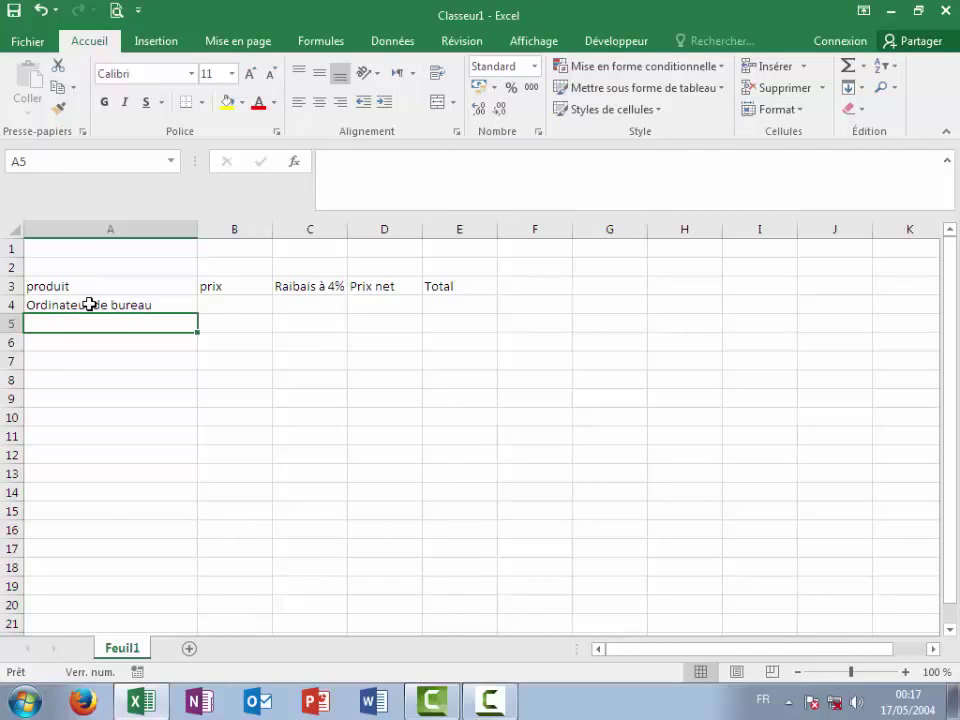
{"action": "type", "text": "I"}
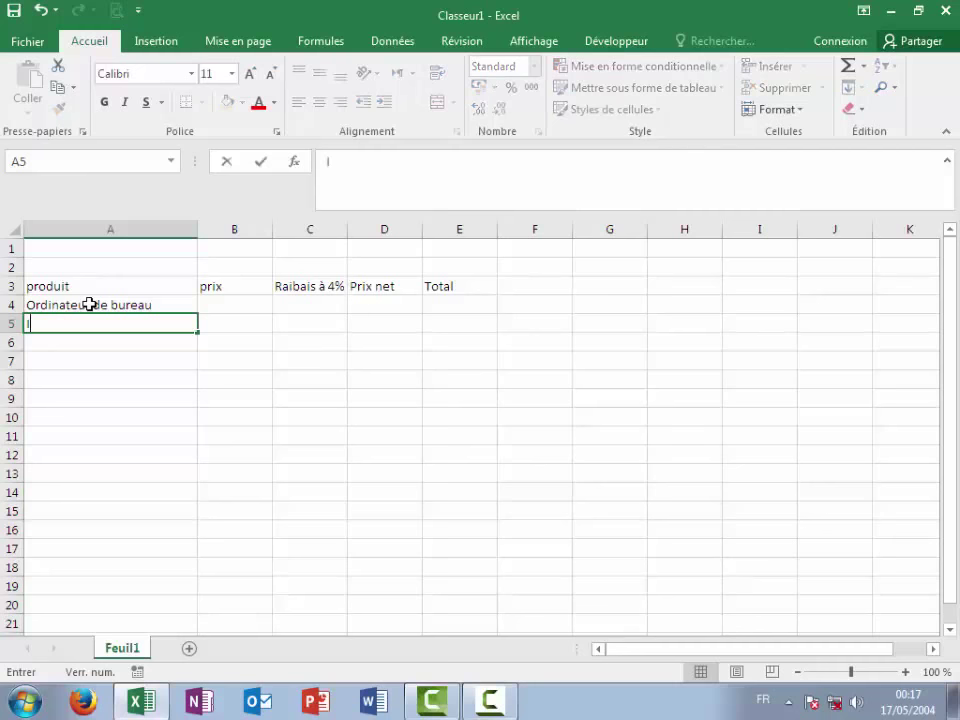
{"action": "type", "text": "mp"}
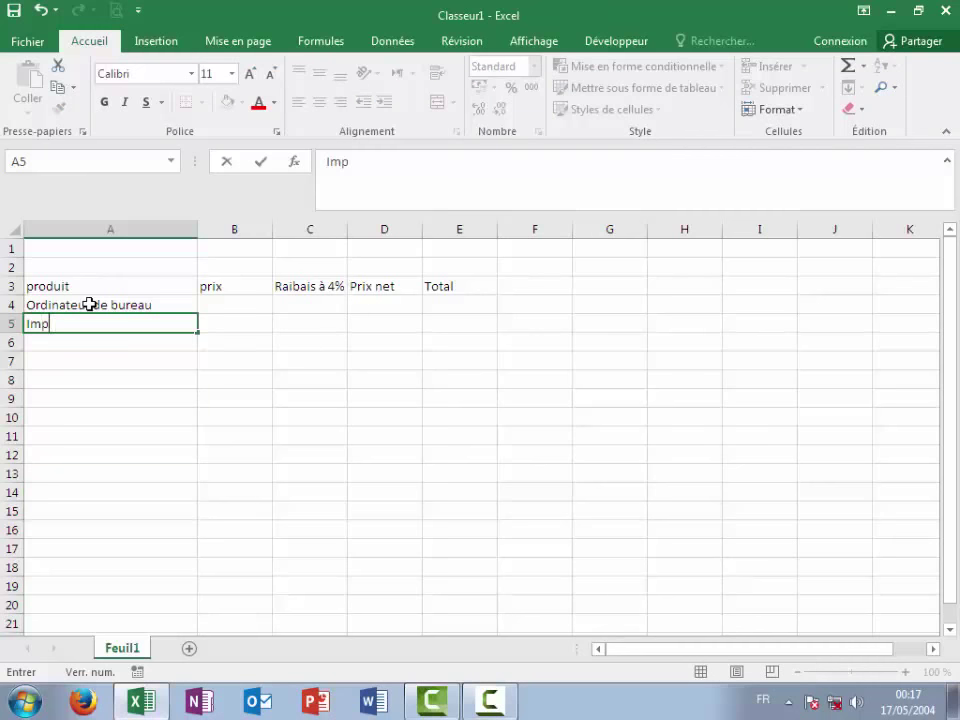
{"action": "type", "text": "ri"}
{"action": "type", "text": "mante"}
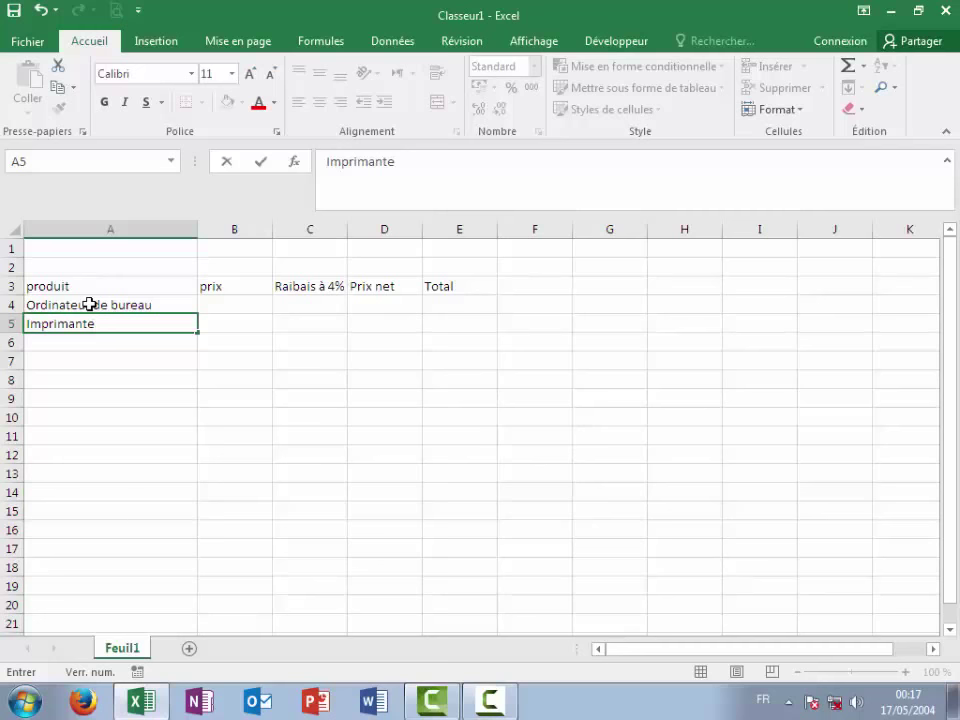
{"action": "key", "text": "Return"}
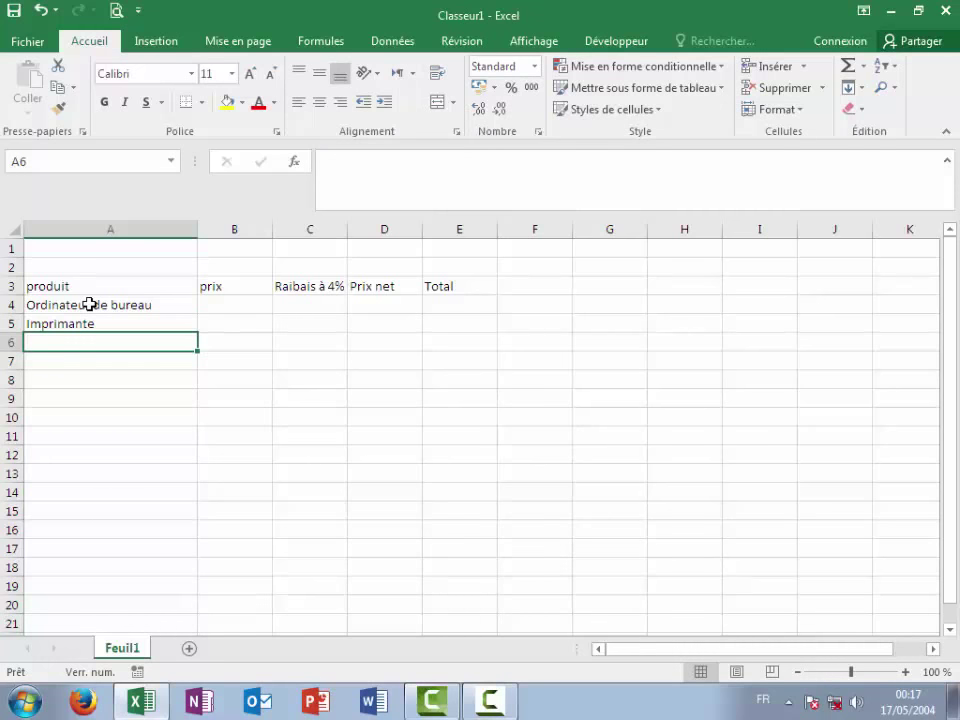
{"action": "type", "text": "S"}
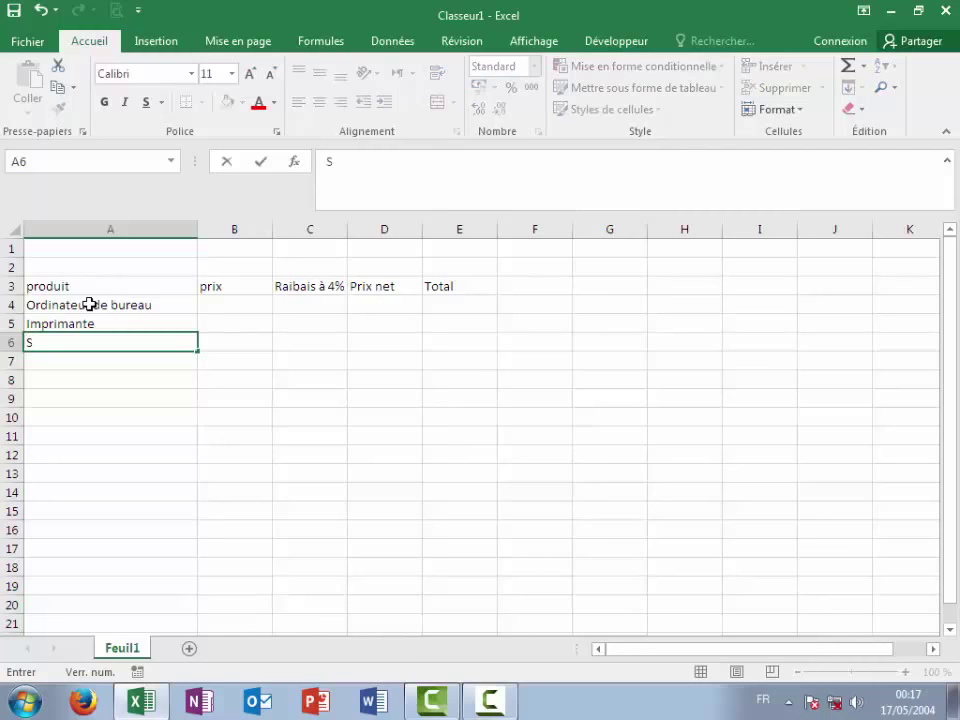
{"action": "type", "text": "cane"}
{"action": "type", "text": "r"}
{"action": "key", "text": "Return"}
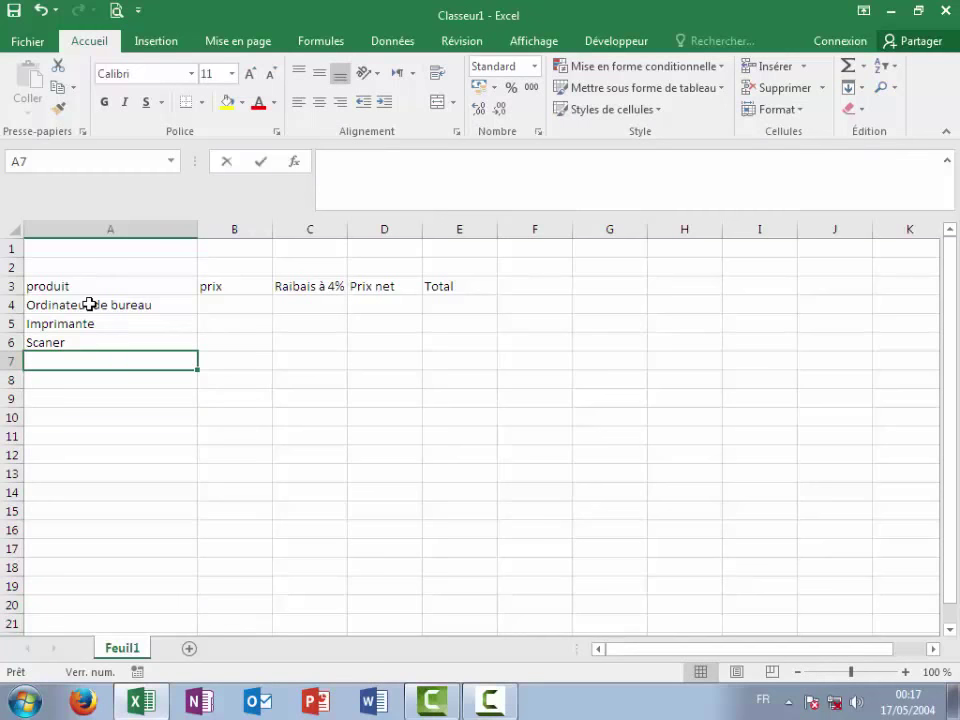
Add Ordinateur Portable i5 and Tablette in A7 and A8
{"action": "type", "text": "Ord"}
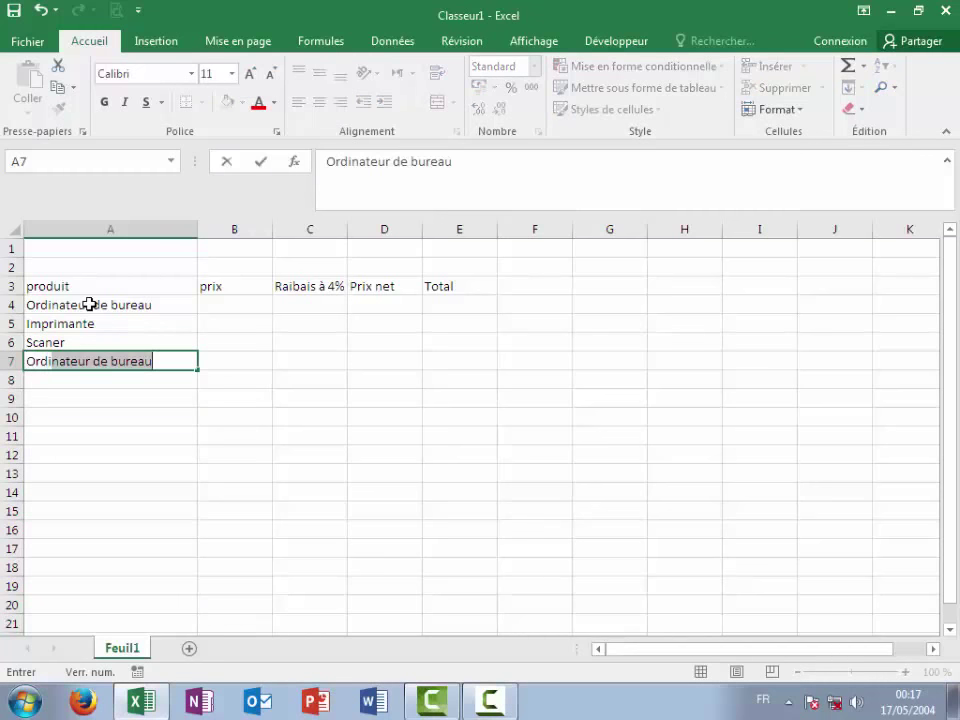
{"action": "type", "text": "inate"}
{"action": "type", "text": "ur "}
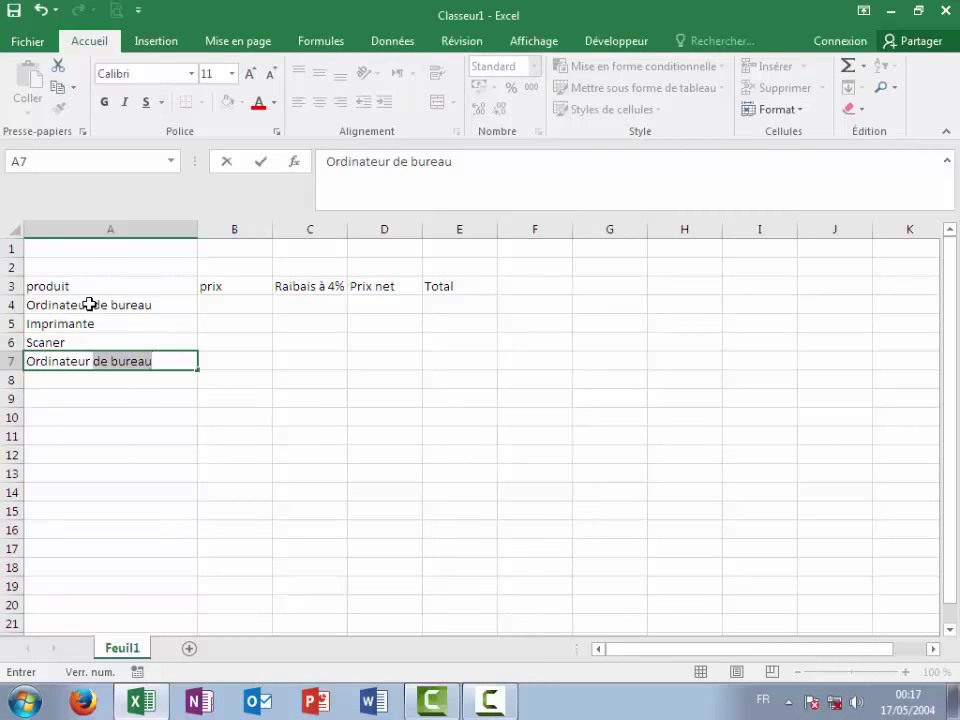
{"action": "type", "text": "Por"}
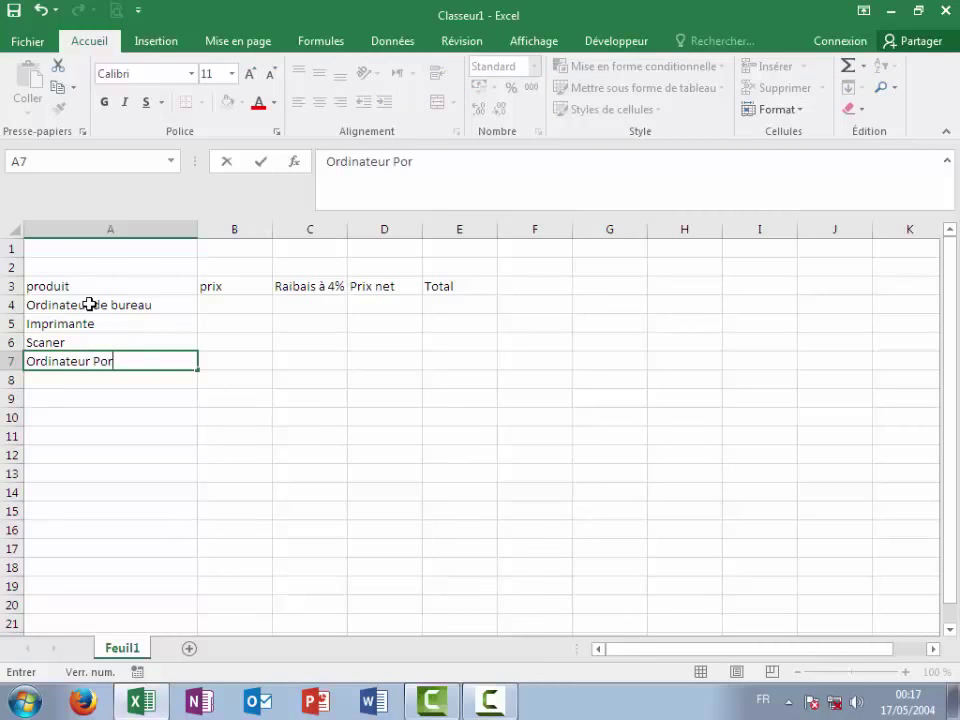
{"action": "type", "text": "tabl"}
{"action": "type", "text": "e"}
{"action": "type", "text": " i5"}
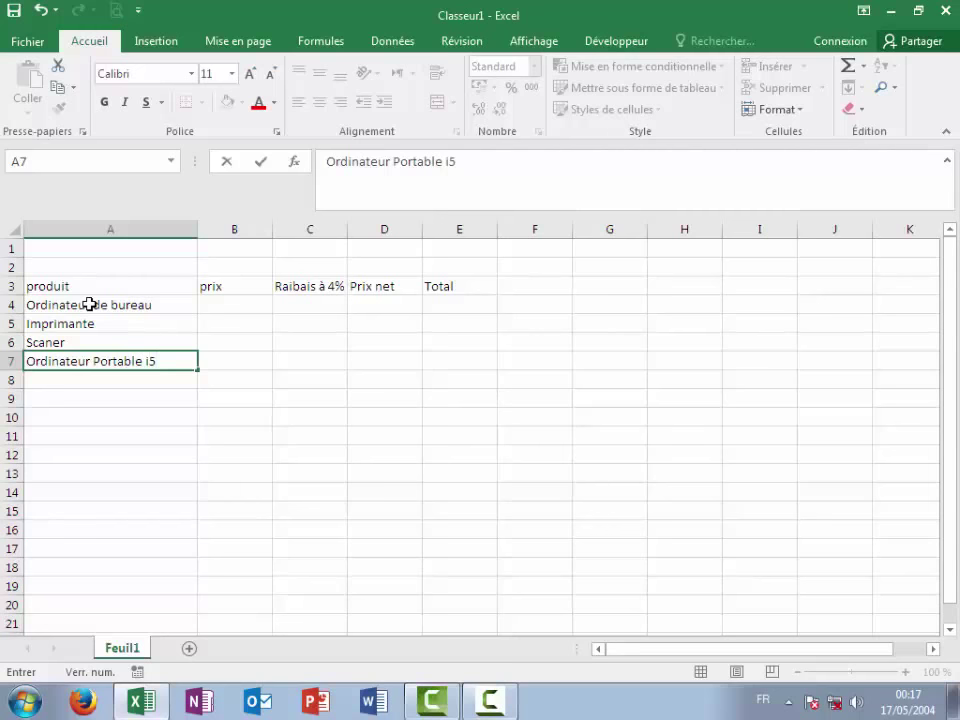
{"action": "key", "text": "Return"}
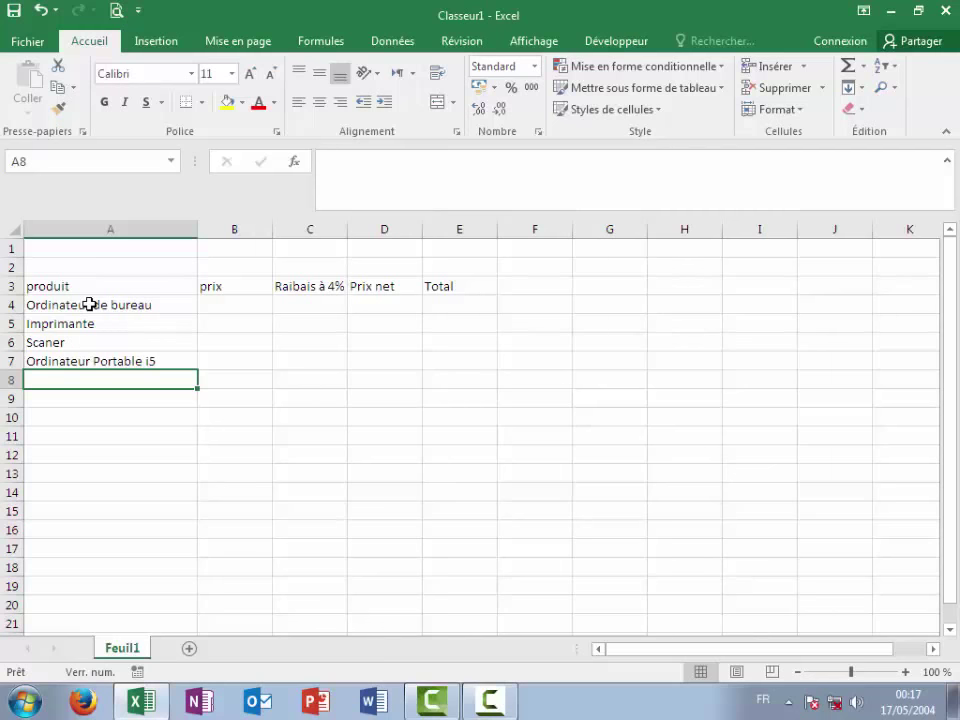
{"action": "type", "text": "Ta"}
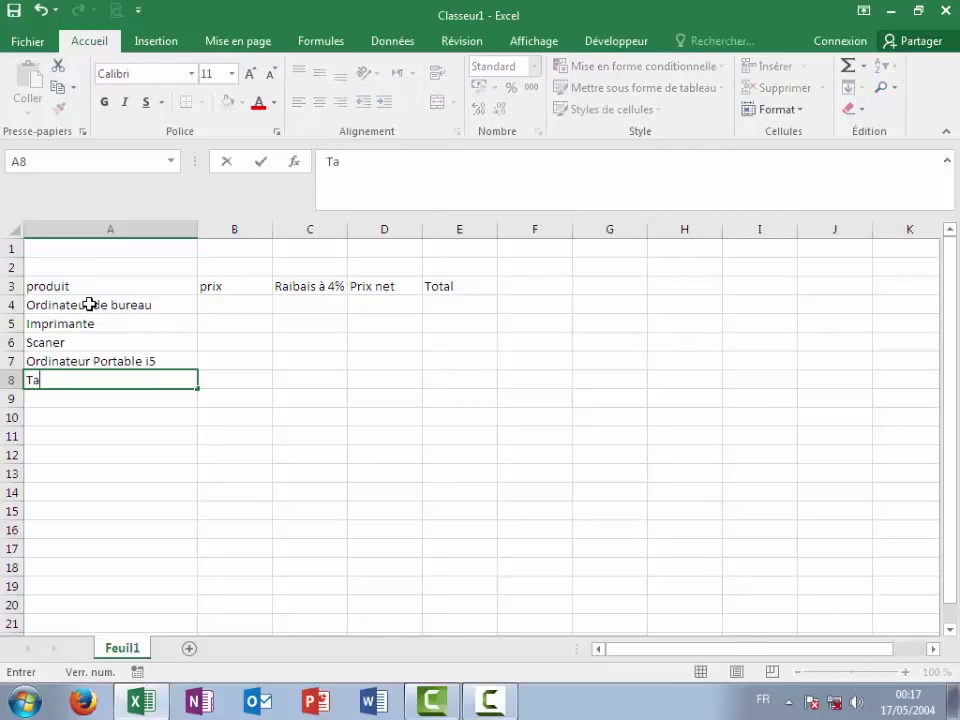
{"action": "type", "text": "bl"}
{"action": "type", "text": "ett"}
{"action": "type", "text": "e"}
{"action": "key", "text": "Return"}
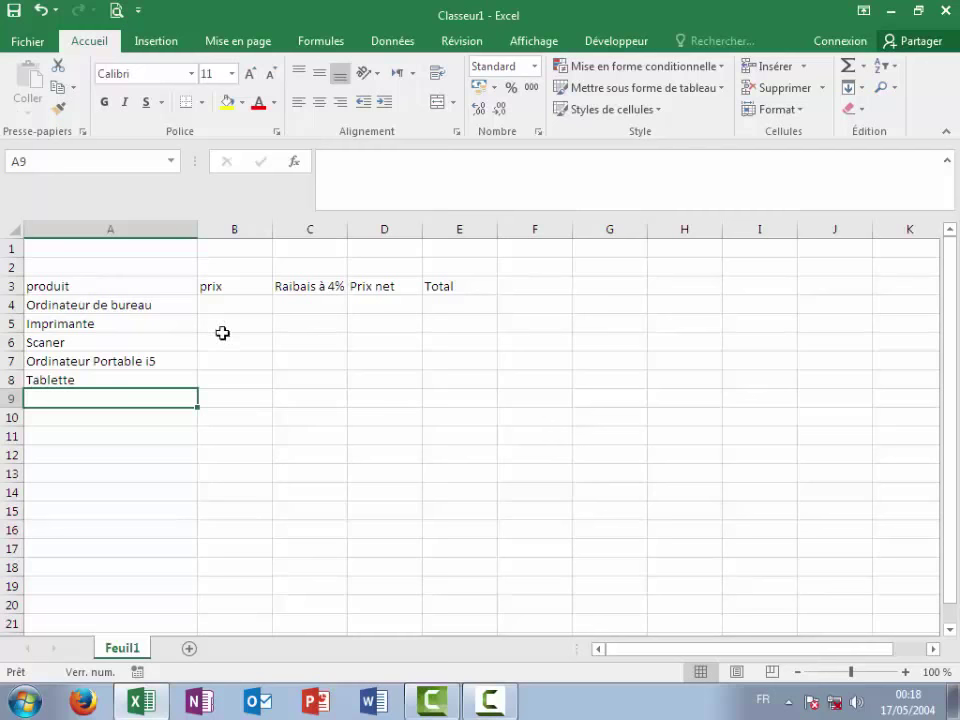
Apply all borders to every cell of the table A3:E8
{"action": "mouse_move", "coordinate": [90, 287]}
{"action": "left_mouse_down"}
{"action": "mouse_move", "coordinate": [416, 401]}
{"action": "mouse_move", "coordinate": [446, 375]}
{"action": "left_mouse_up"}
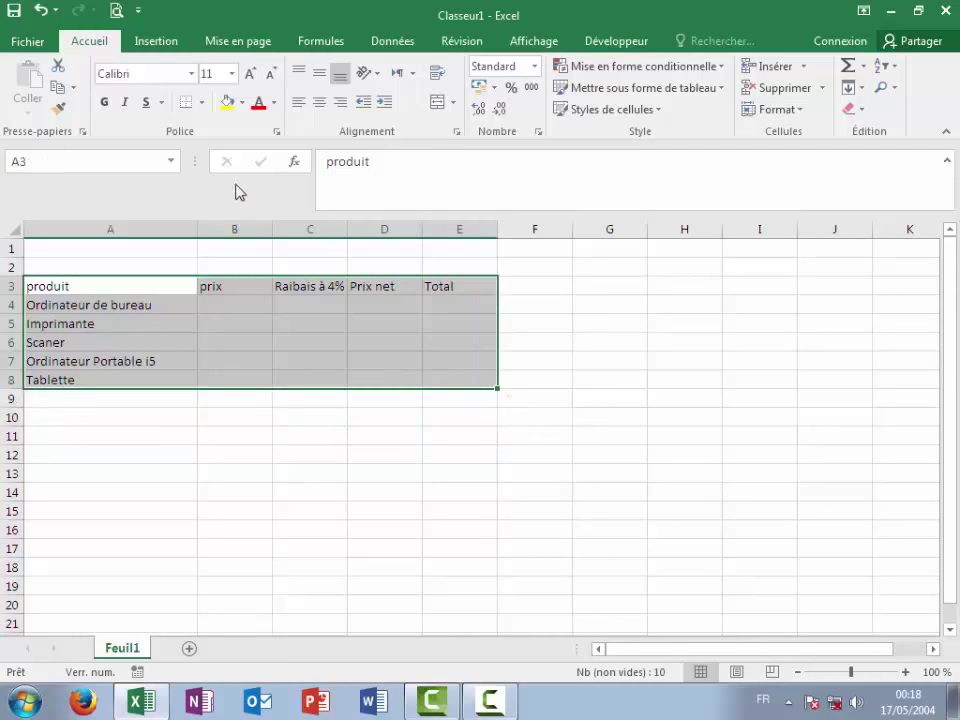
{"action": "left_click", "coordinate": [203, 103]}
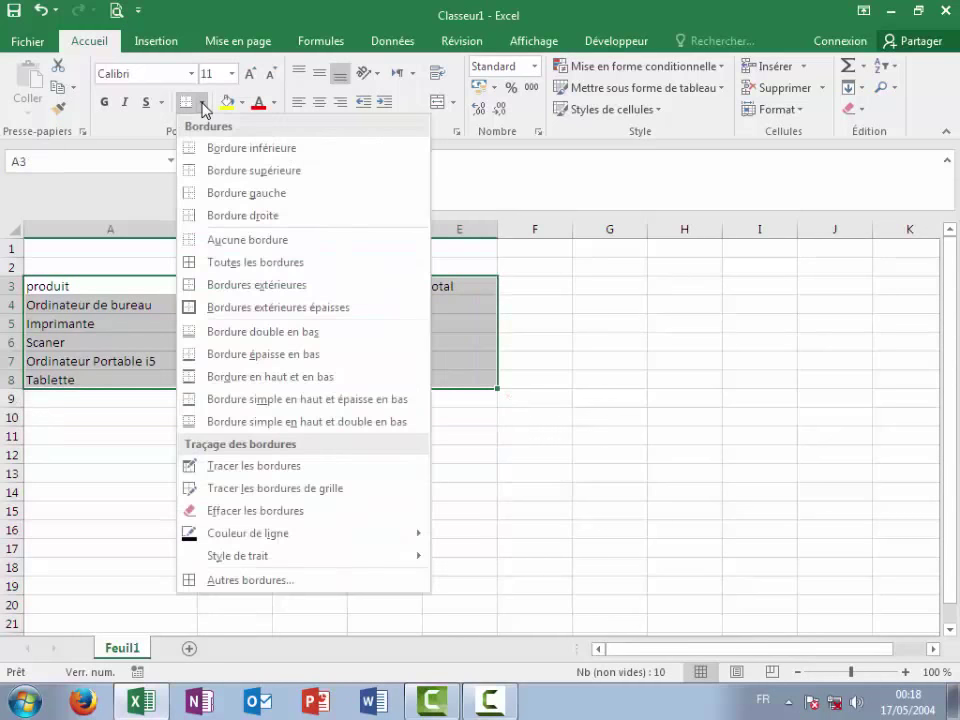
{"action": "left_click", "coordinate": [224, 262]}
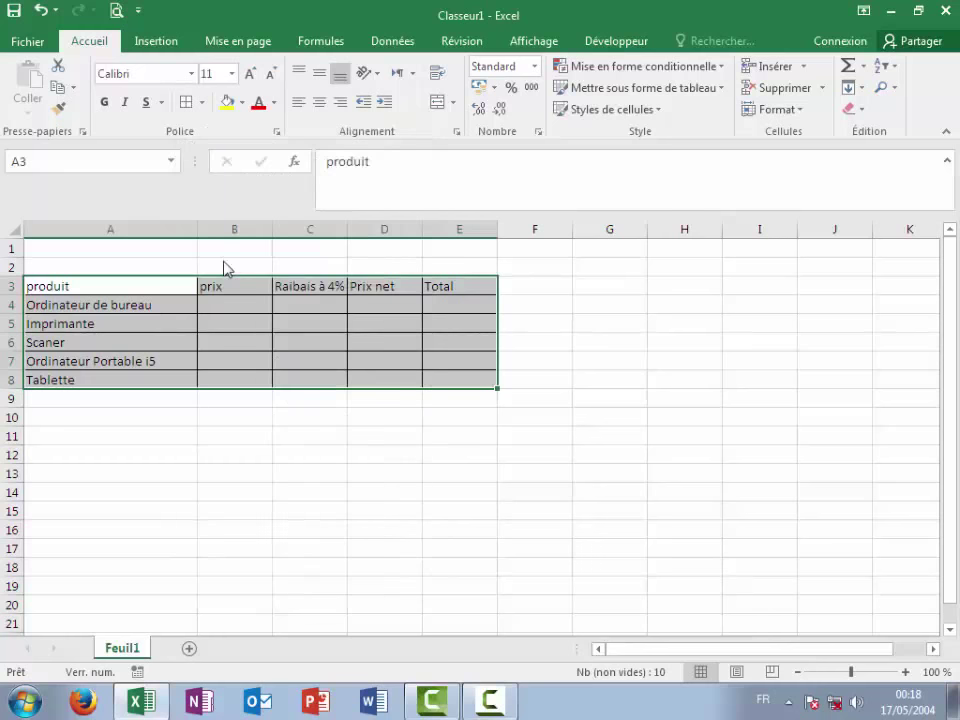
Centre the header row A3:E3 and give it a grey fill
{"action": "mouse_move", "coordinate": [56, 285]}
{"action": "left_mouse_down"}
{"action": "mouse_move", "coordinate": [287, 275]}
{"action": "mouse_move", "coordinate": [463, 291]}
{"action": "left_mouse_up"}
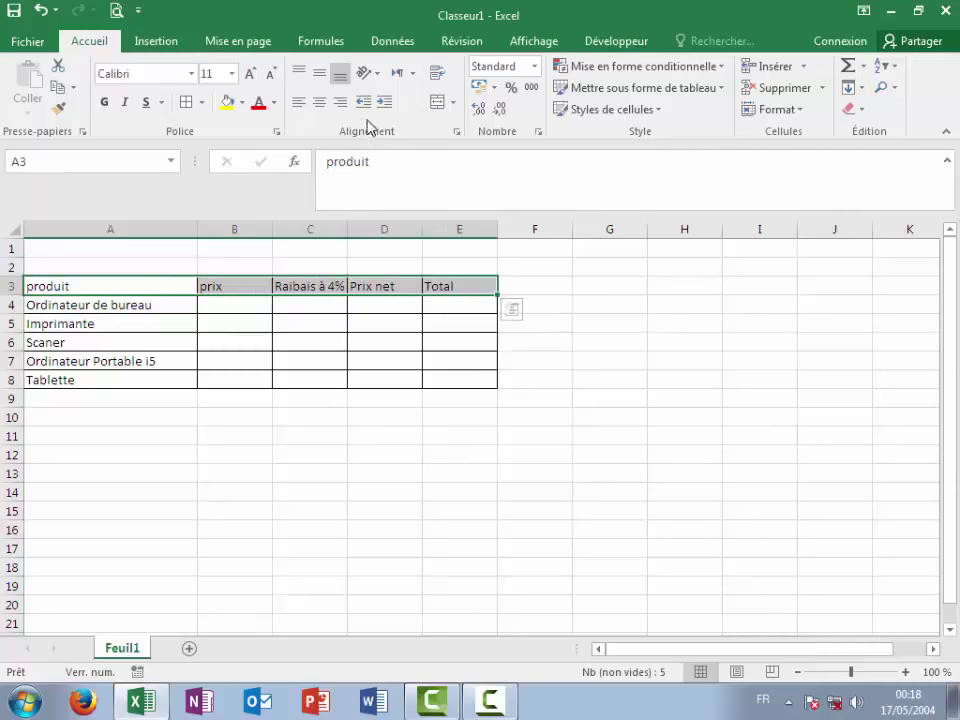
{"action": "left_click", "coordinate": [319, 102]}
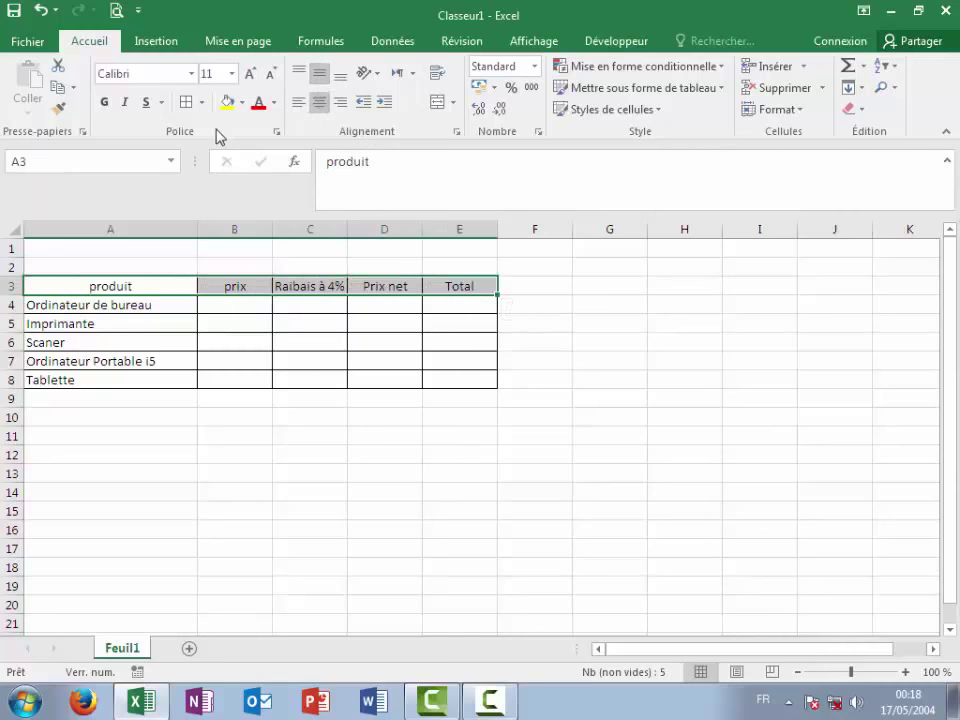
{"action": "left_click", "coordinate": [241, 106]}
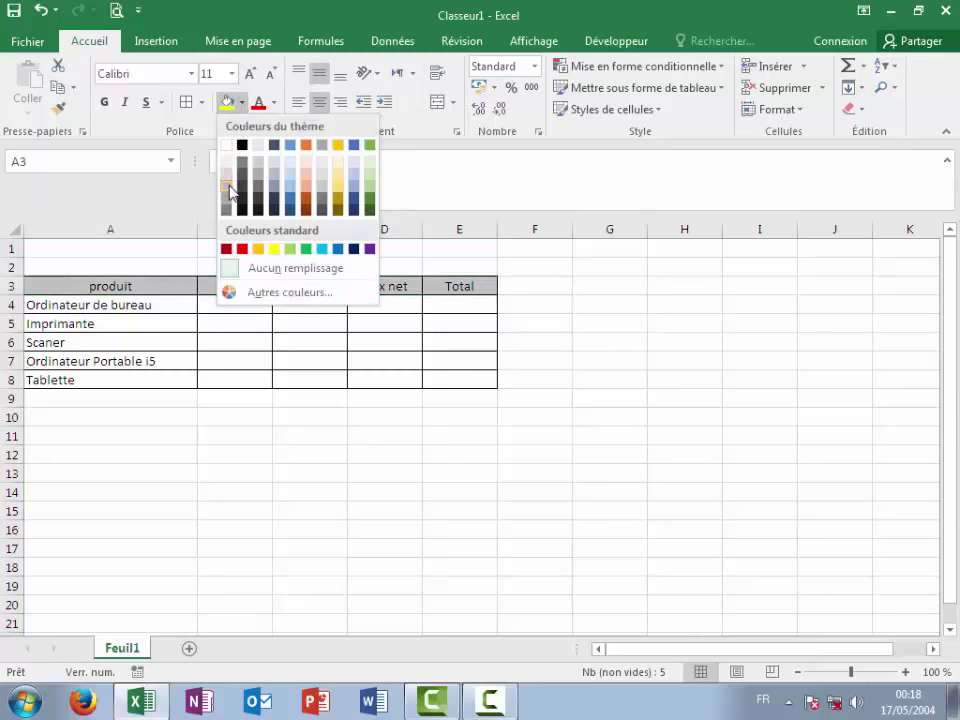
{"action": "left_click", "coordinate": [229, 187]}
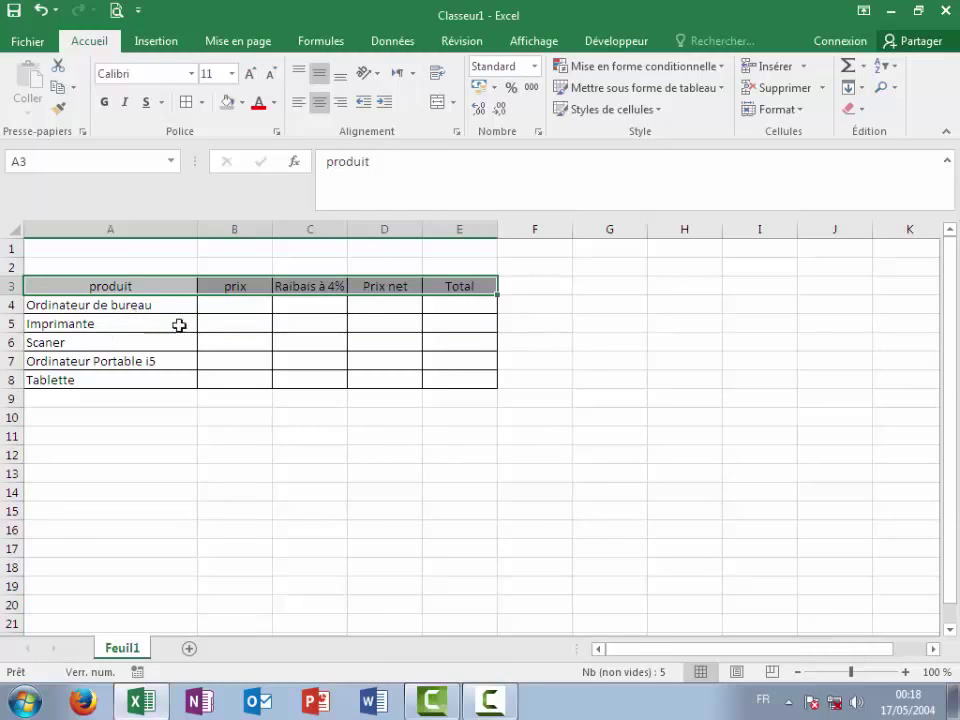
{"action": "left_click_drag", "start_coordinate": [237, 301], "coordinate": [458, 383]}
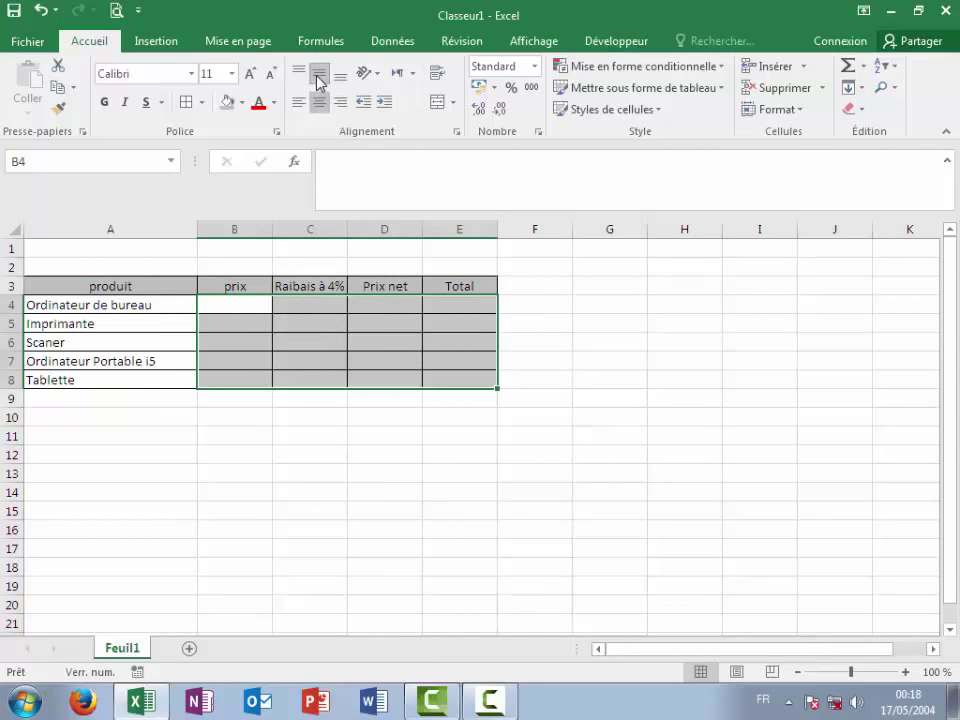
Enter the prices 1500 and 2000 in B4 and B5
{"action": "left_click", "coordinate": [240, 306]}
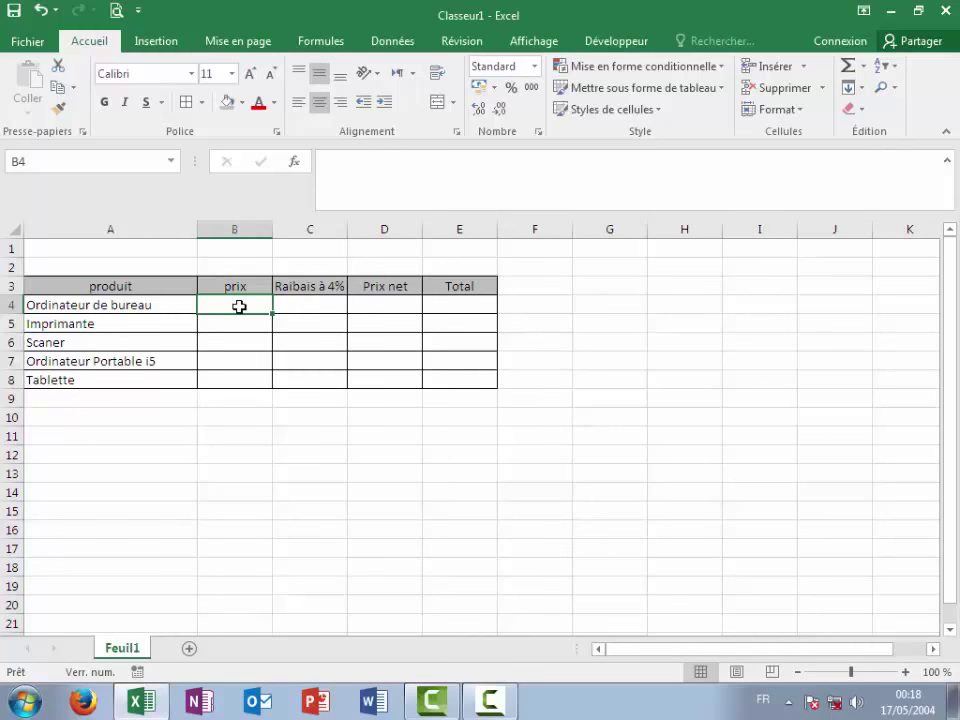
{"action": "type", "text": "1500"}
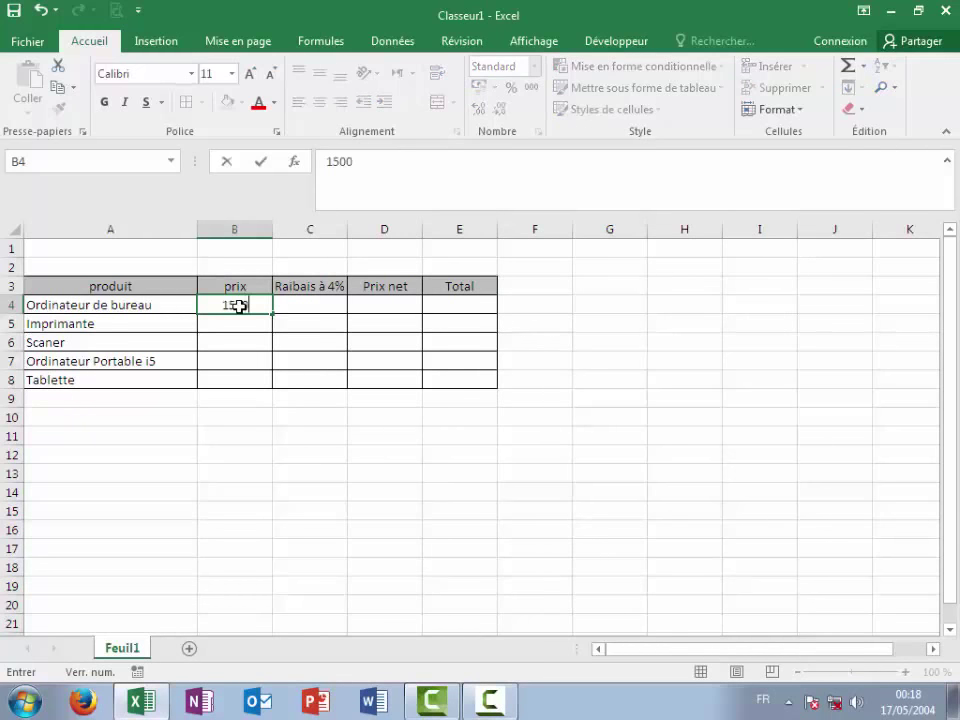
{"action": "key", "text": "Return"}
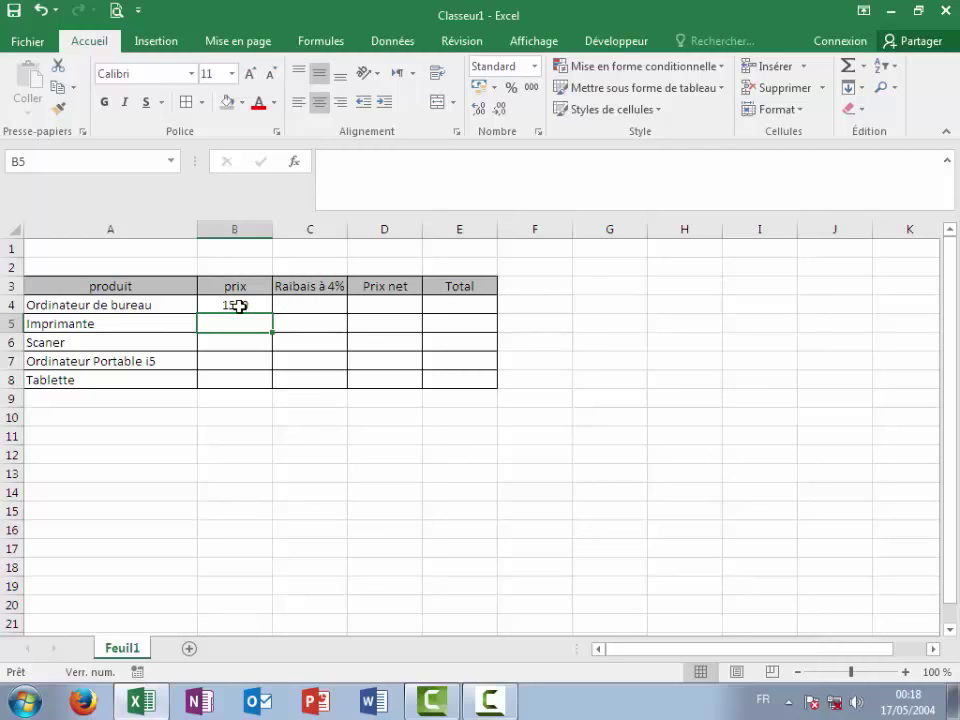
{"action": "type", "text": "200"}
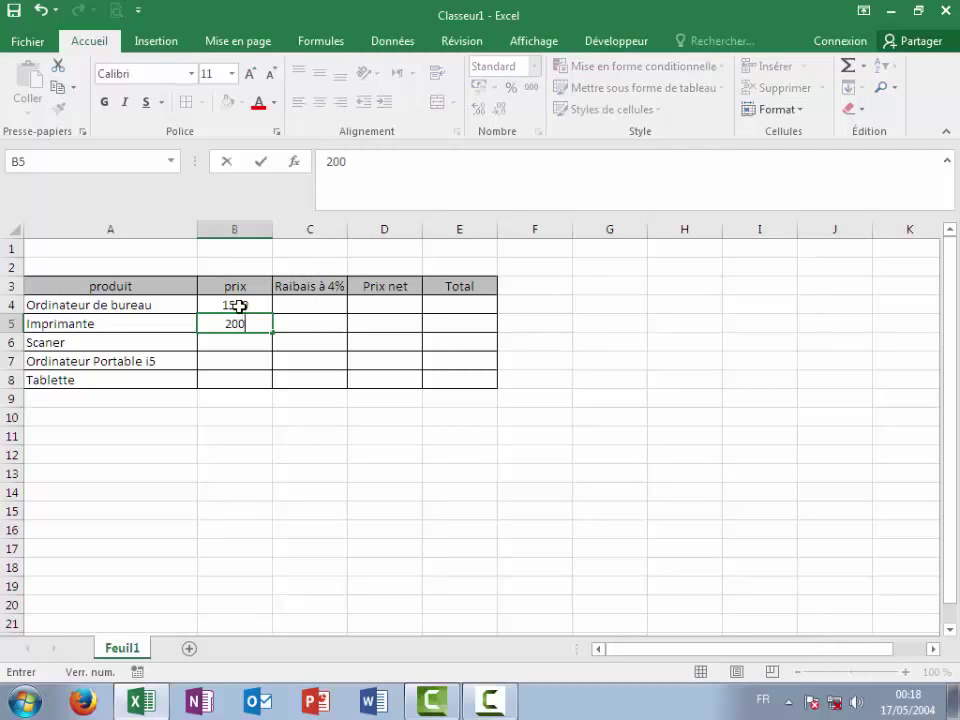
{"action": "type", "text": "0"}
{"action": "key", "text": "Return"}
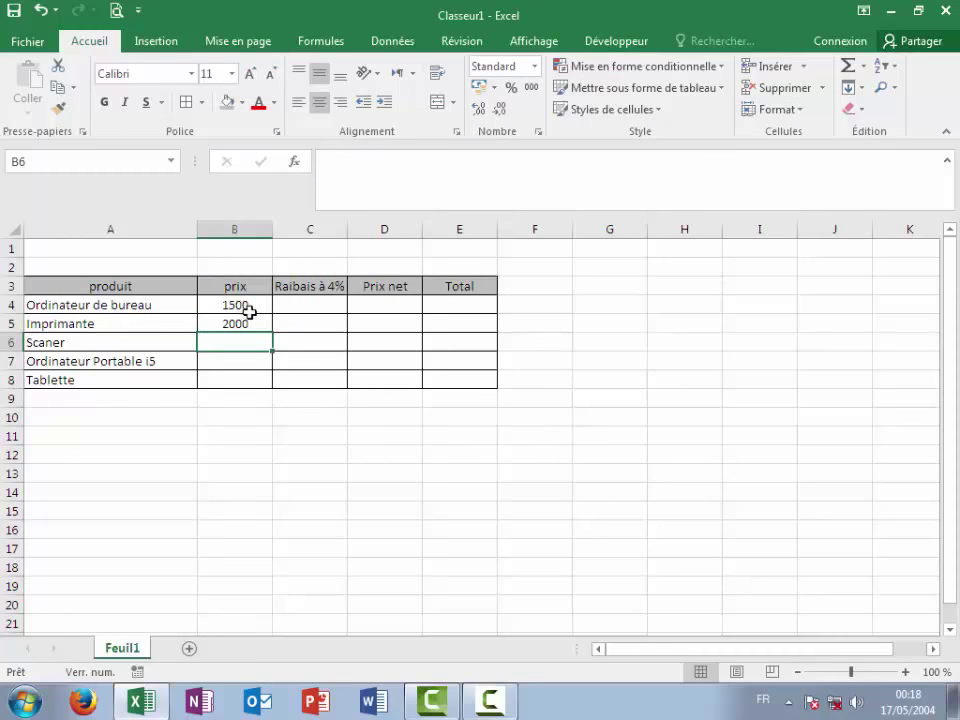
Correct the product name in A6 from Scaner to Scanner
{"action": "double_click", "coordinate": [57, 342]}
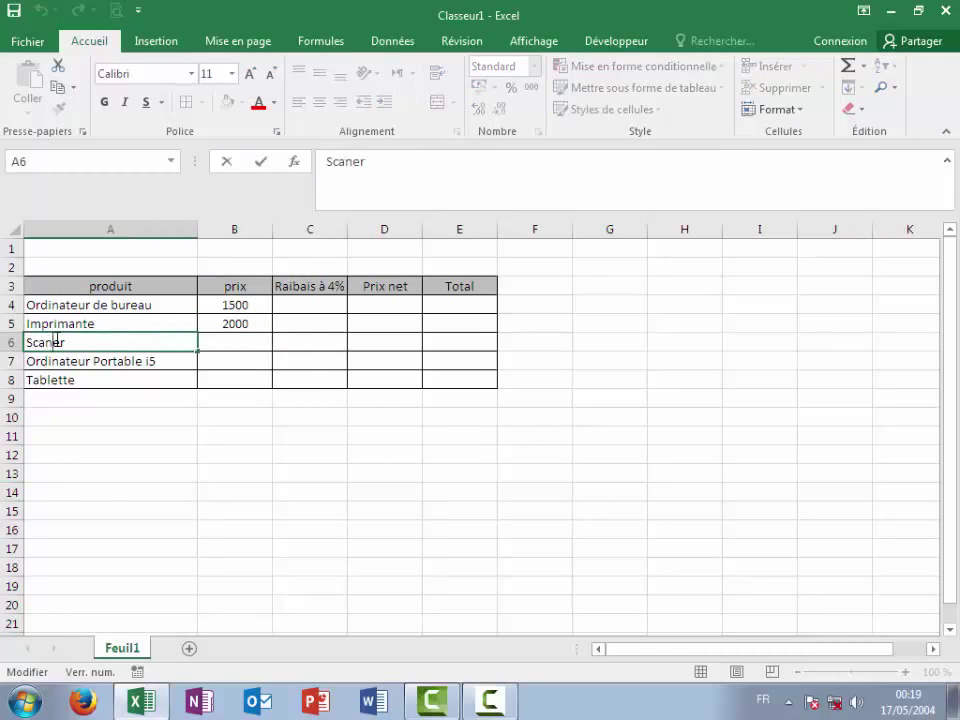
{"action": "type", "text": "n"}
{"action": "left_click", "coordinate": [263, 339]}
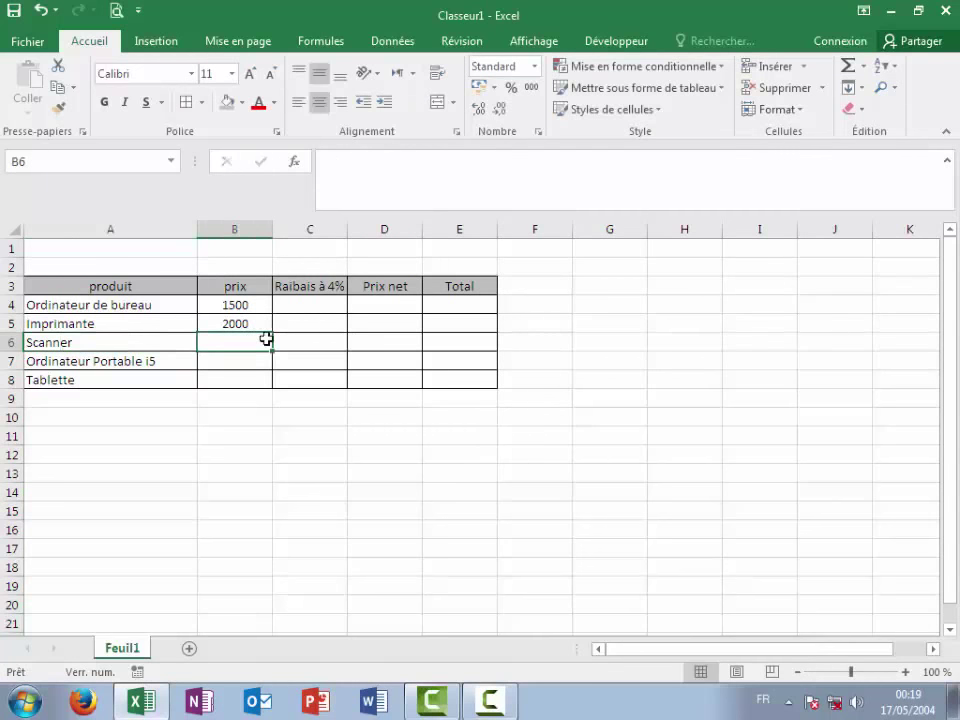
Enter the remaining prices 1000, 6000 and 2500 in B6:B8
{"action": "type", "text": "10"}
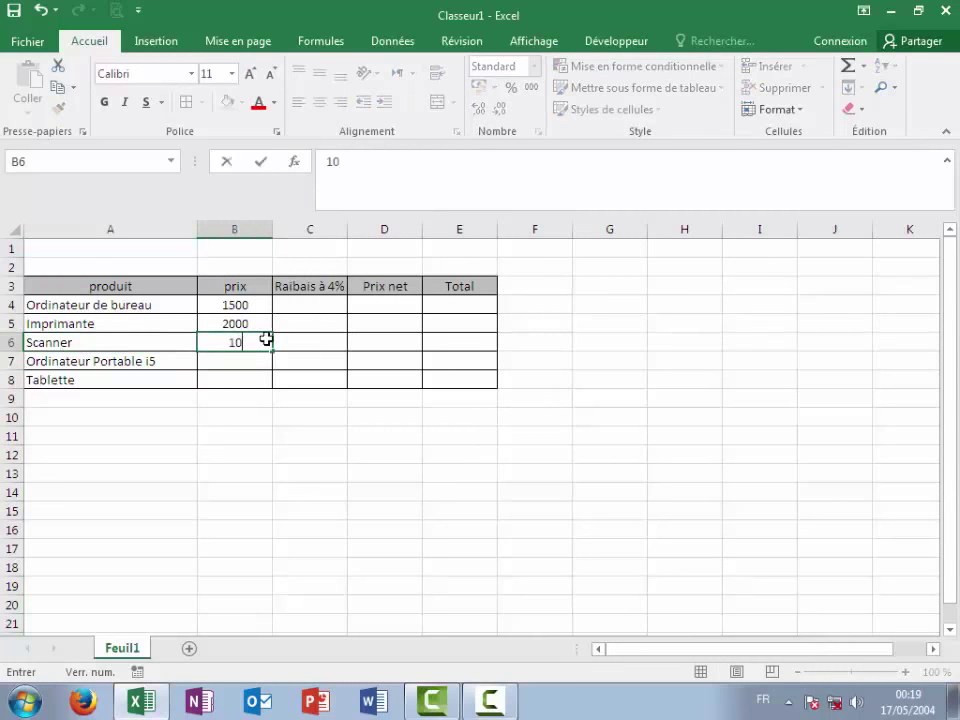
{"action": "type", "text": "0"}
{"action": "type", "text": "0"}
{"action": "key", "text": "Return"}
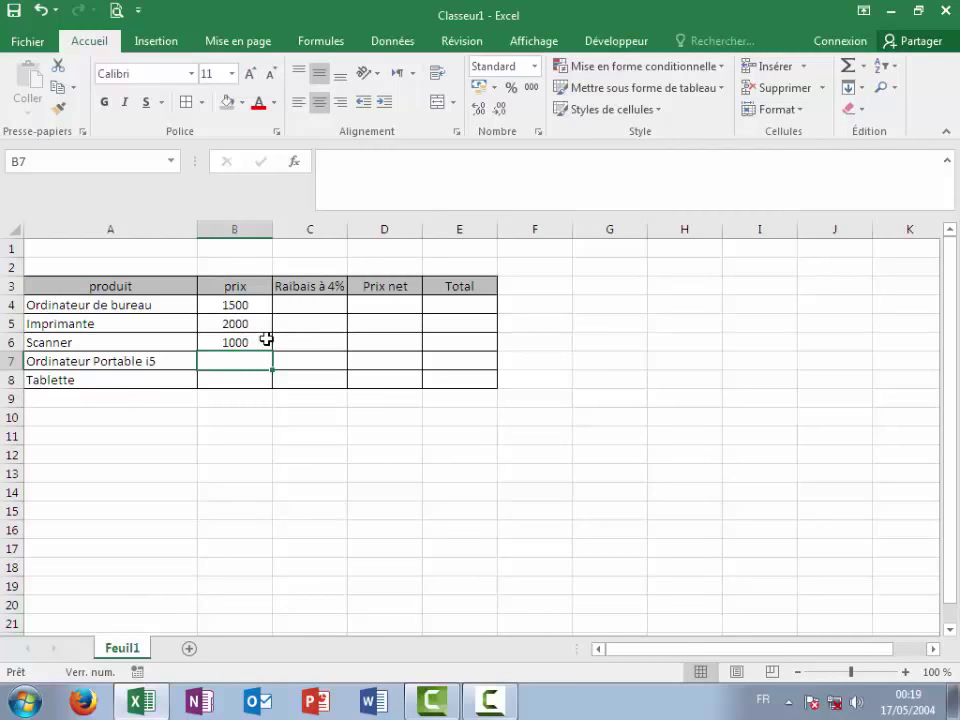
{"action": "type", "text": "600"}
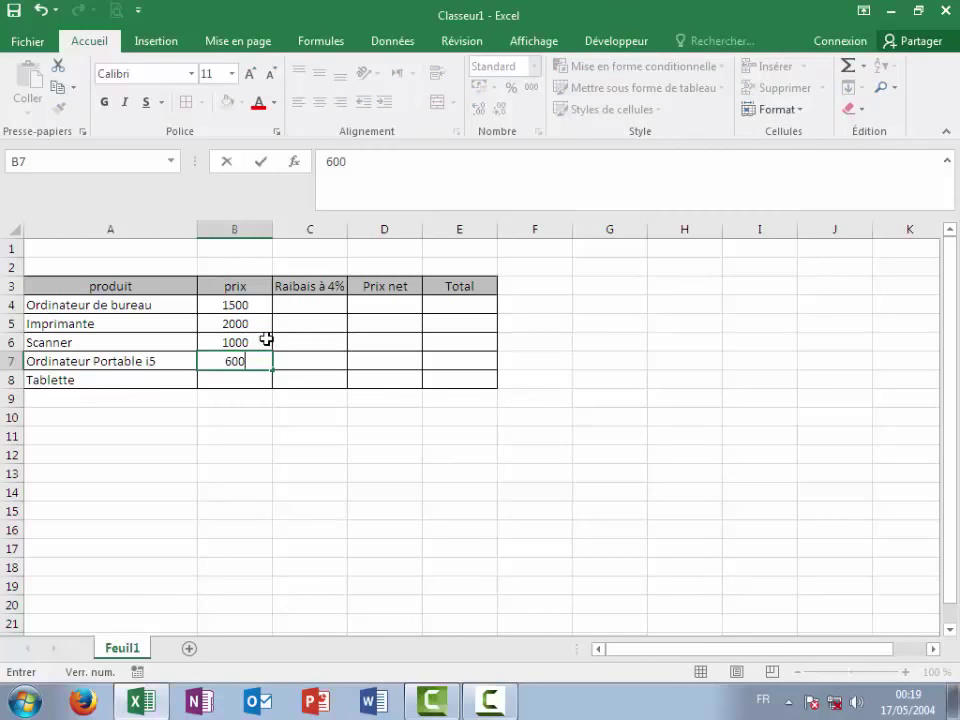
{"action": "type", "text": "0"}
{"action": "key", "text": "Return"}
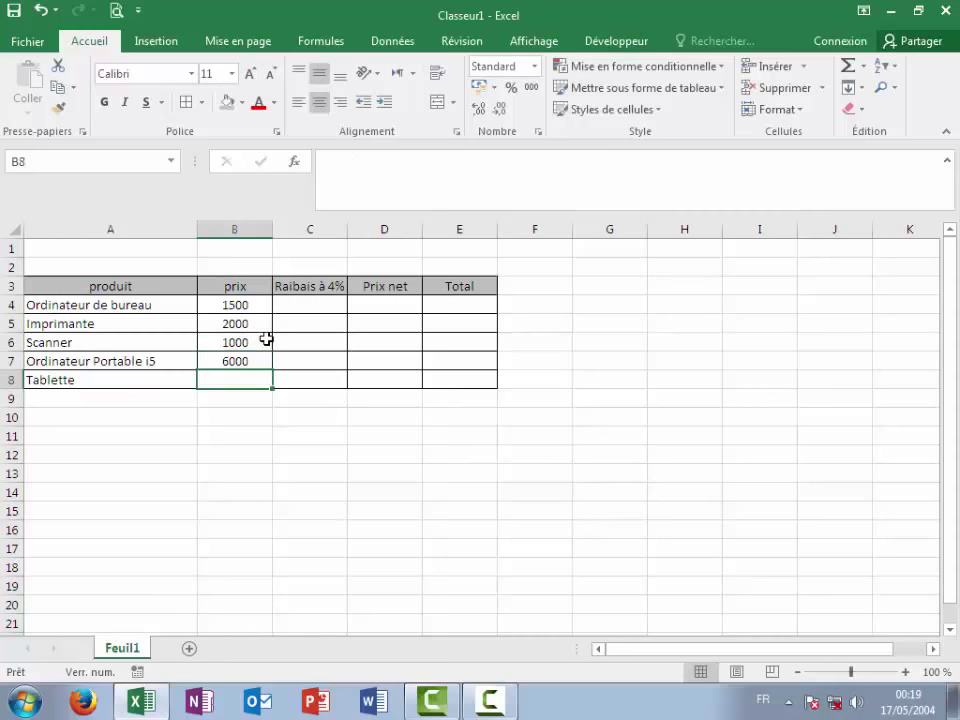
{"action": "type", "text": "25"}
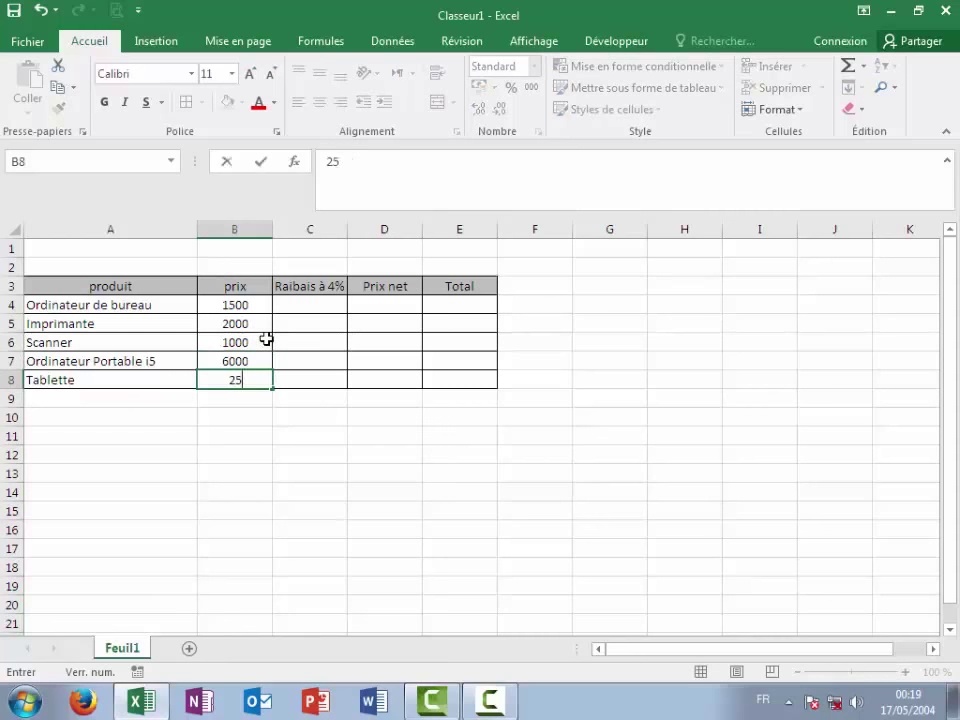
{"action": "type", "text": "00"}
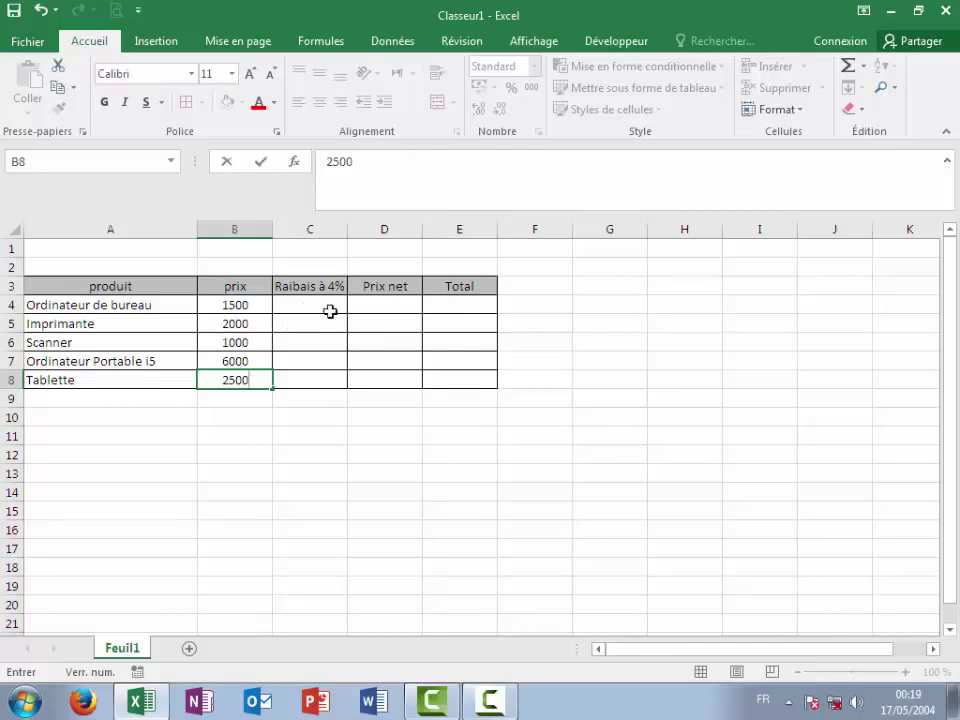
{"action": "left_click", "coordinate": [381, 307]}
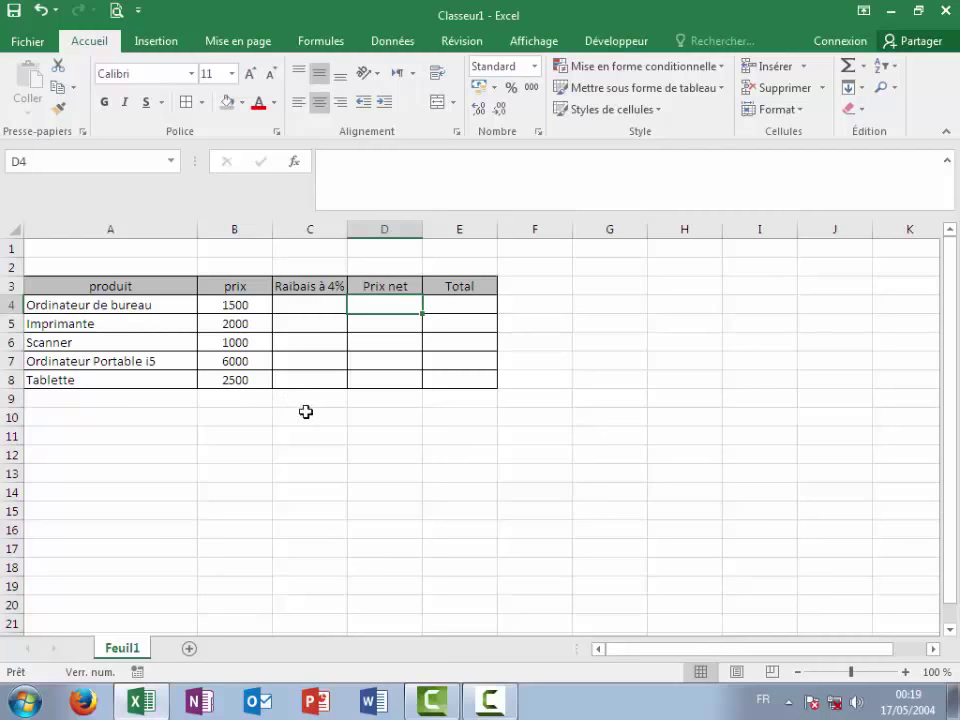
Enter the labels Total HT, TVA à 20% and Total TTC in C9:C11
{"action": "left_click", "coordinate": [314, 399]}
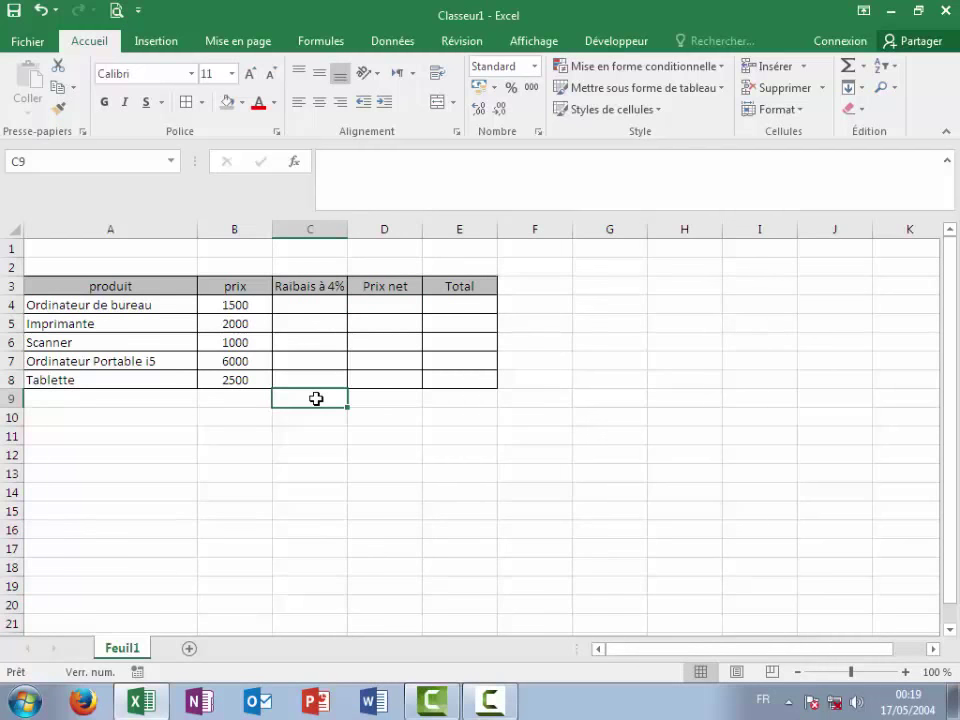
{"action": "type", "text": "To"}
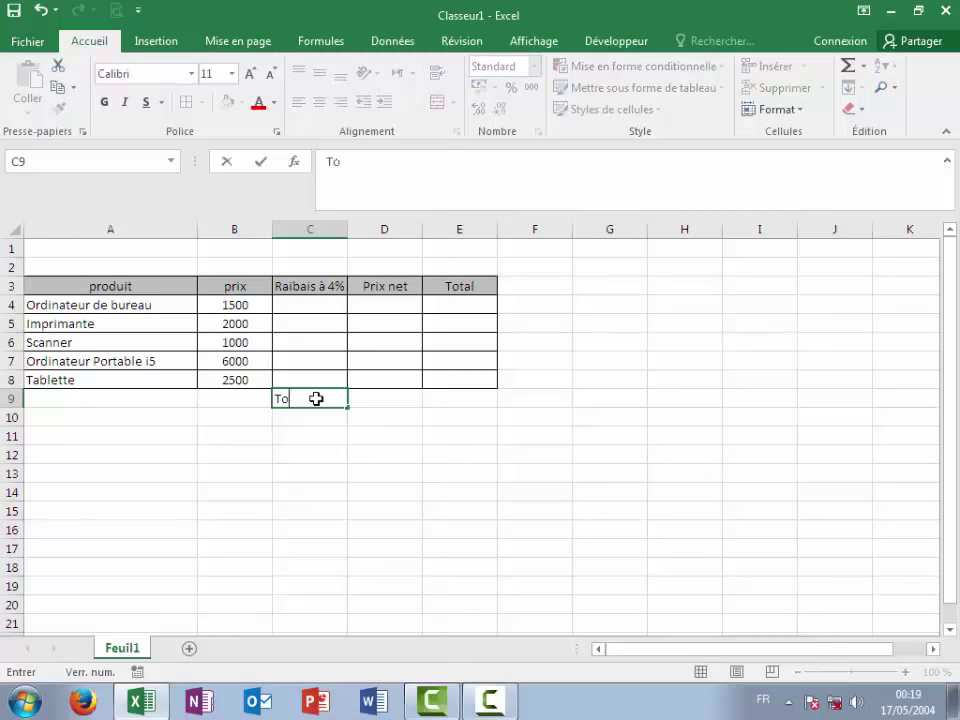
{"action": "type", "text": "tal"}
{"action": "type", "text": " HT"}
{"action": "key", "text": "Return"}
{"action": "type", "text": "T"}
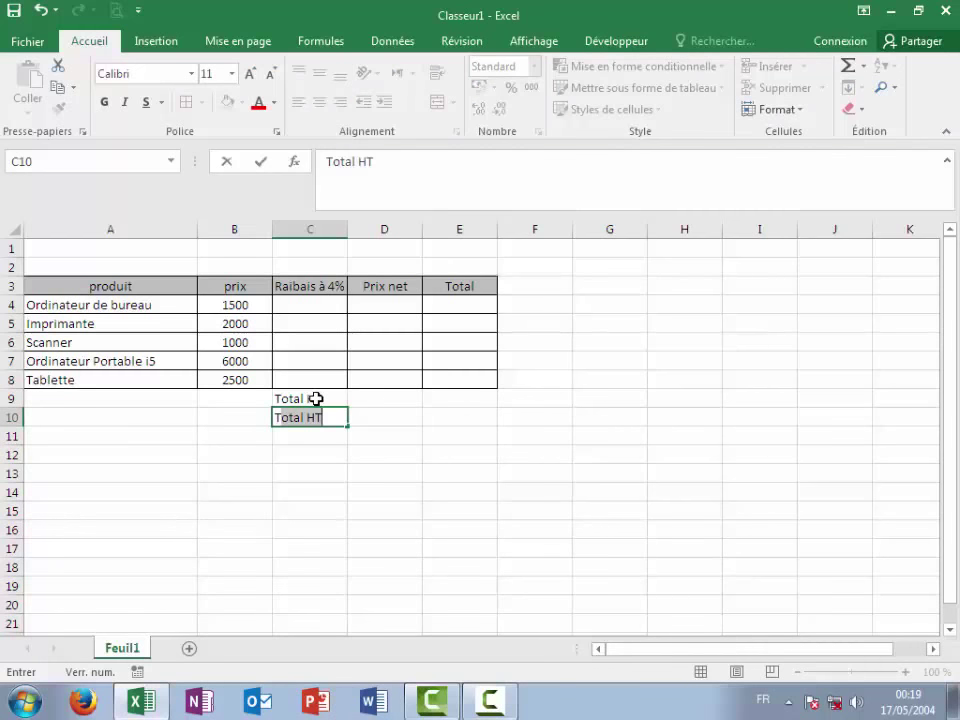
{"action": "type", "text": "otal "}
{"action": "type", "text": "TVA"}
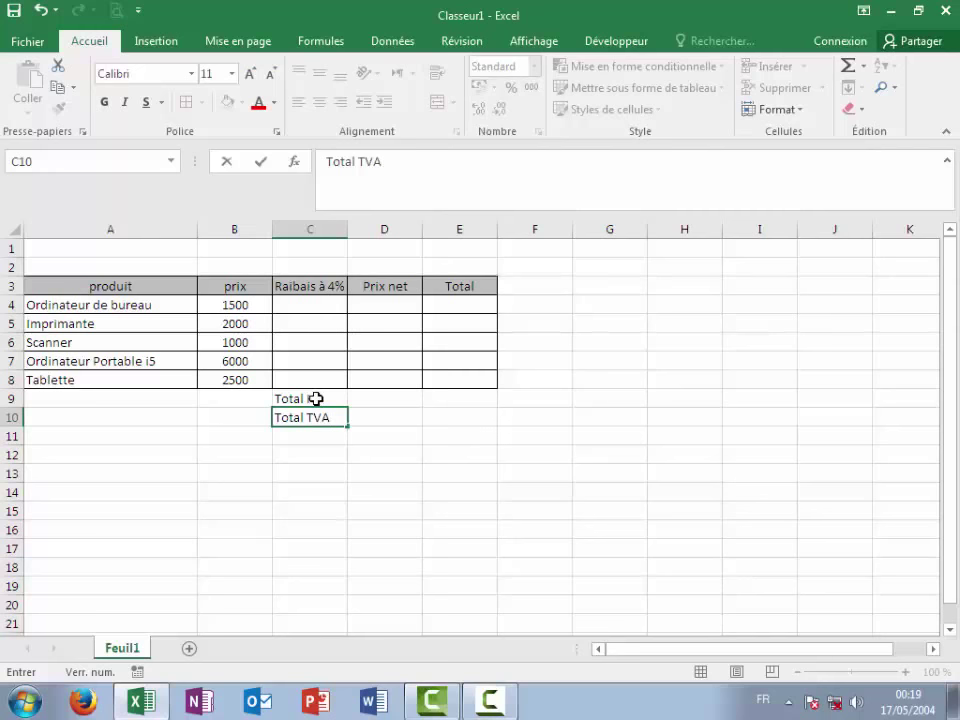
{"action": "key", "text": "Return"}
{"action": "key", "text": "Up"}
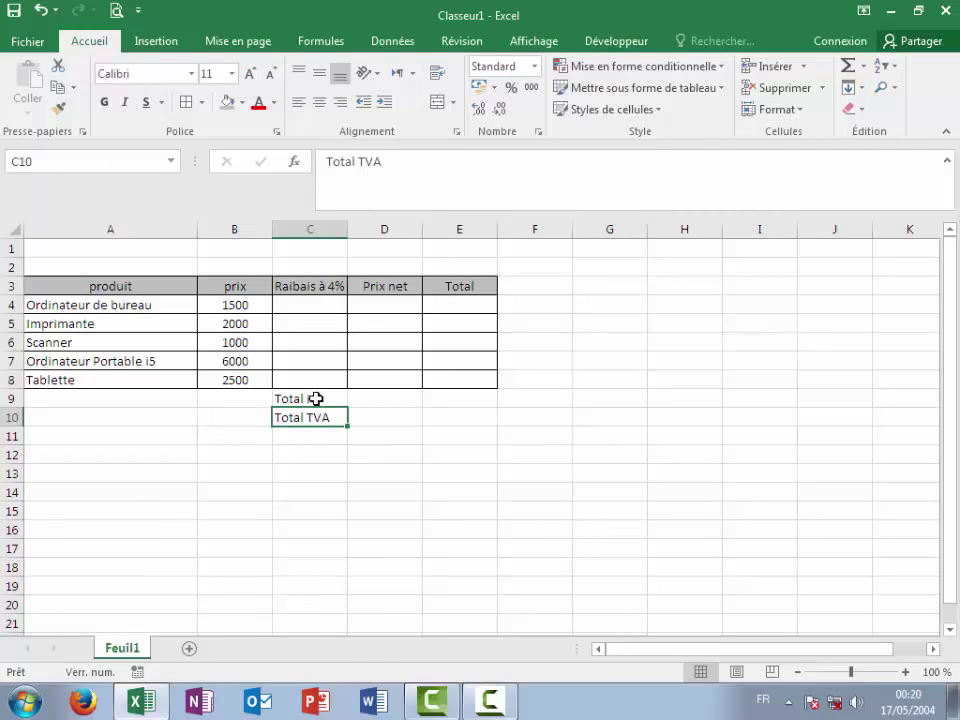
{"action": "type", "text": "TVA "}
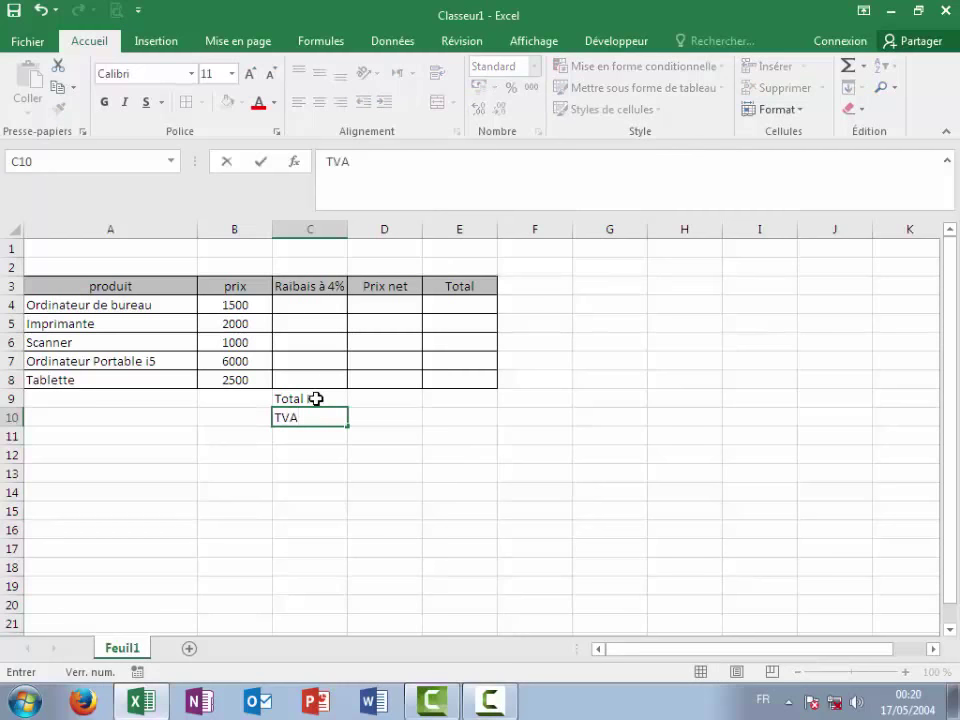
{"action": "type", "text": "à "}
{"action": "type", "text": "20"}
{"action": "type", "text": "%"}
{"action": "key", "text": "Return"}
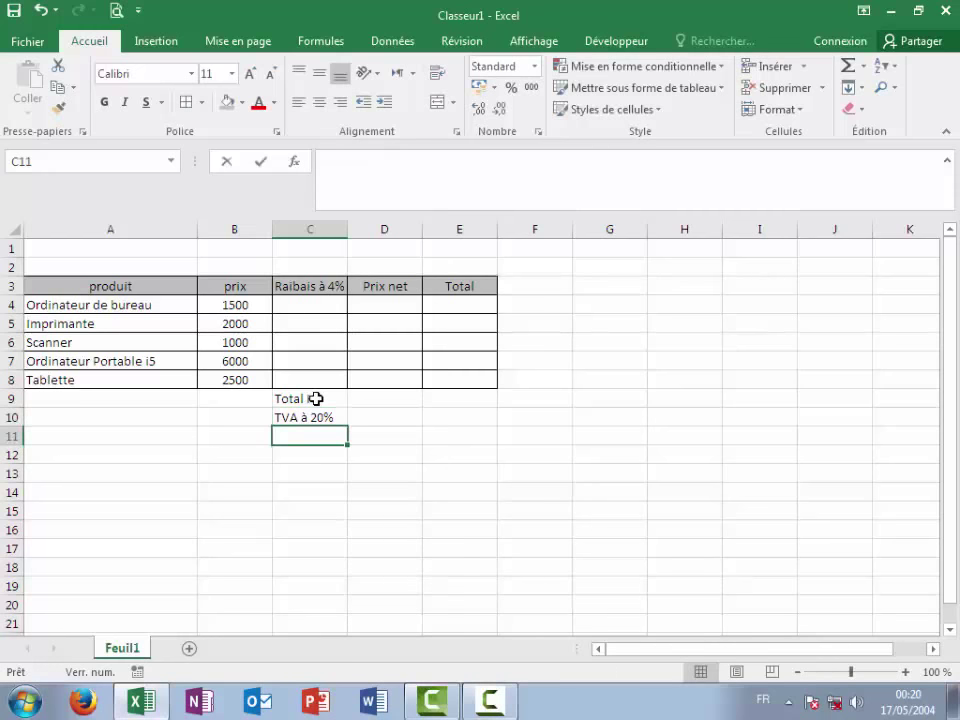
{"action": "type", "text": "Tot"}
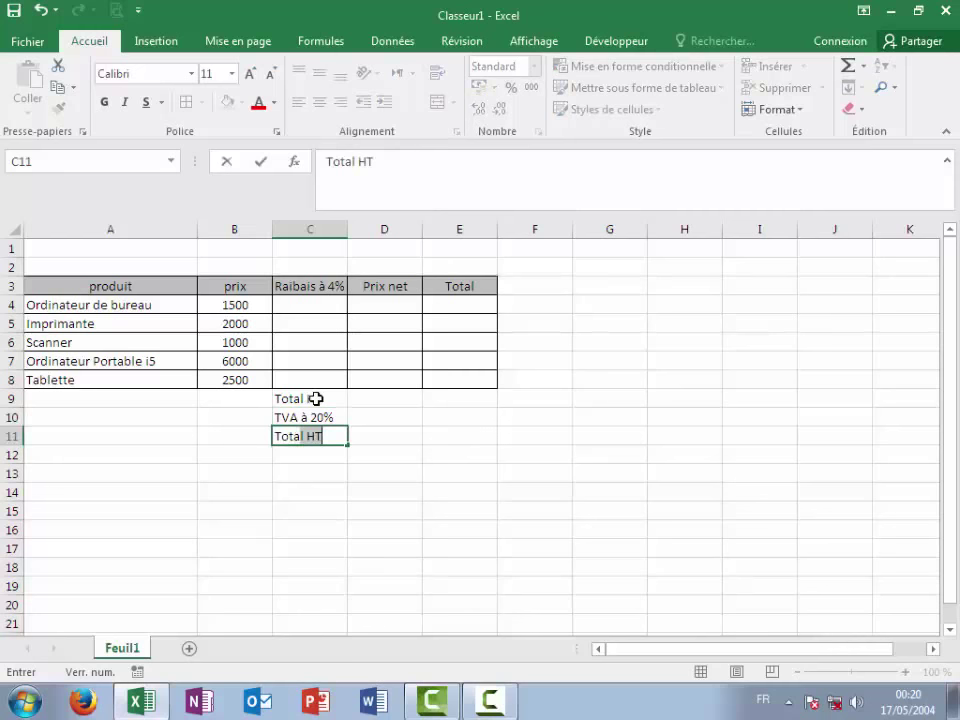
{"action": "type", "text": "al "}
{"action": "type", "text": "TTC"}
Apply all borders to the totals block C9:E11
{"action": "left_click", "coordinate": [356, 486]}
{"action": "left_click", "coordinate": [325, 399]}
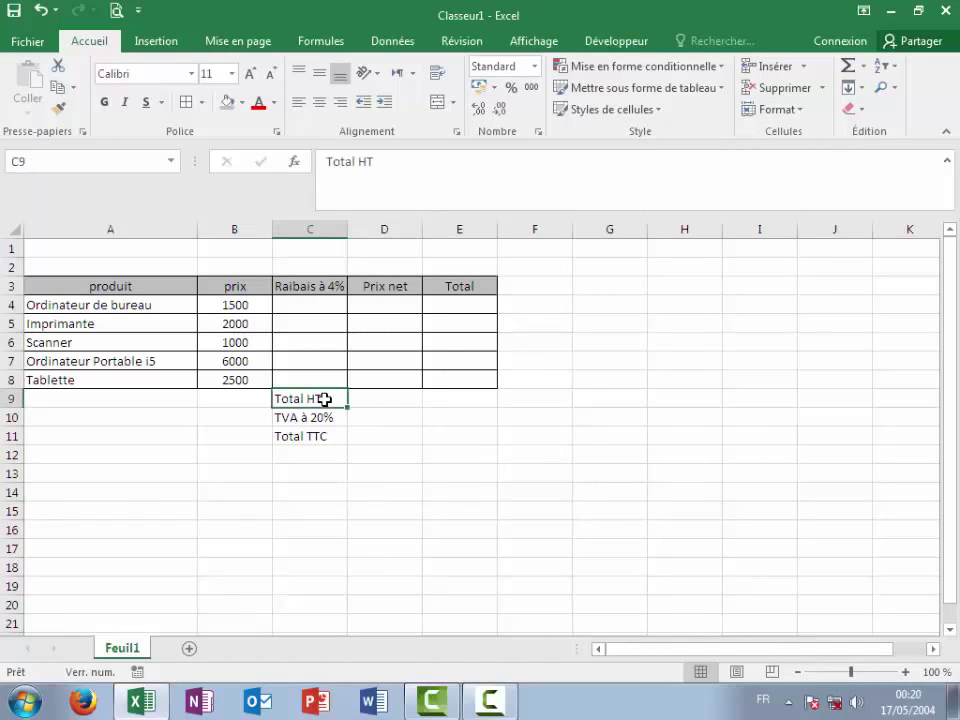
{"action": "left_click_drag", "start_coordinate": [325, 399], "coordinate": [440, 437]}
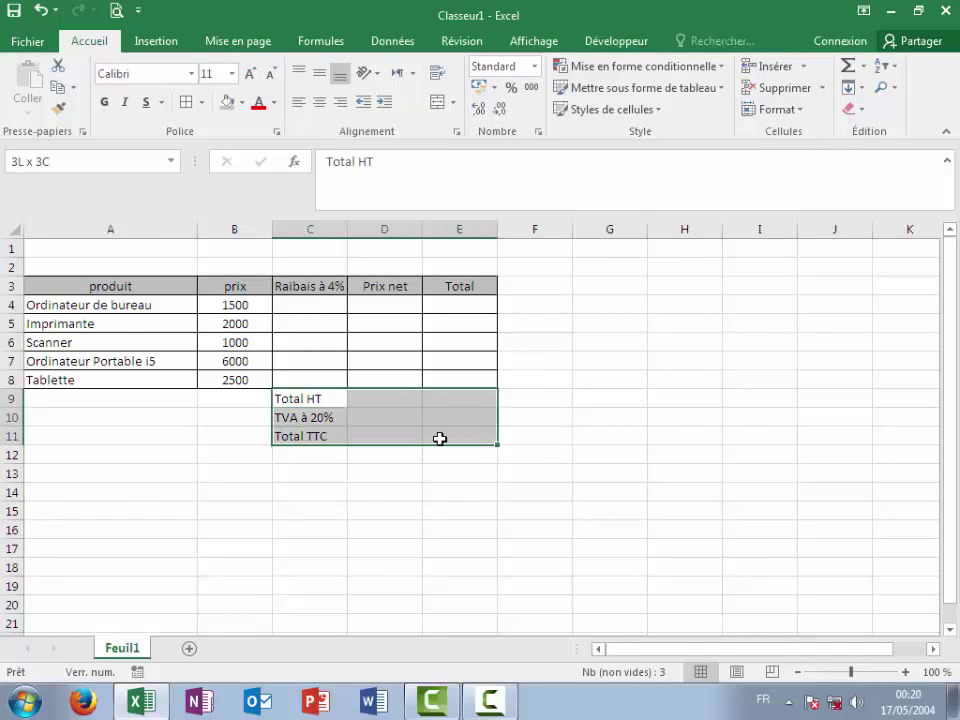
{"action": "left_click", "coordinate": [182, 104]}
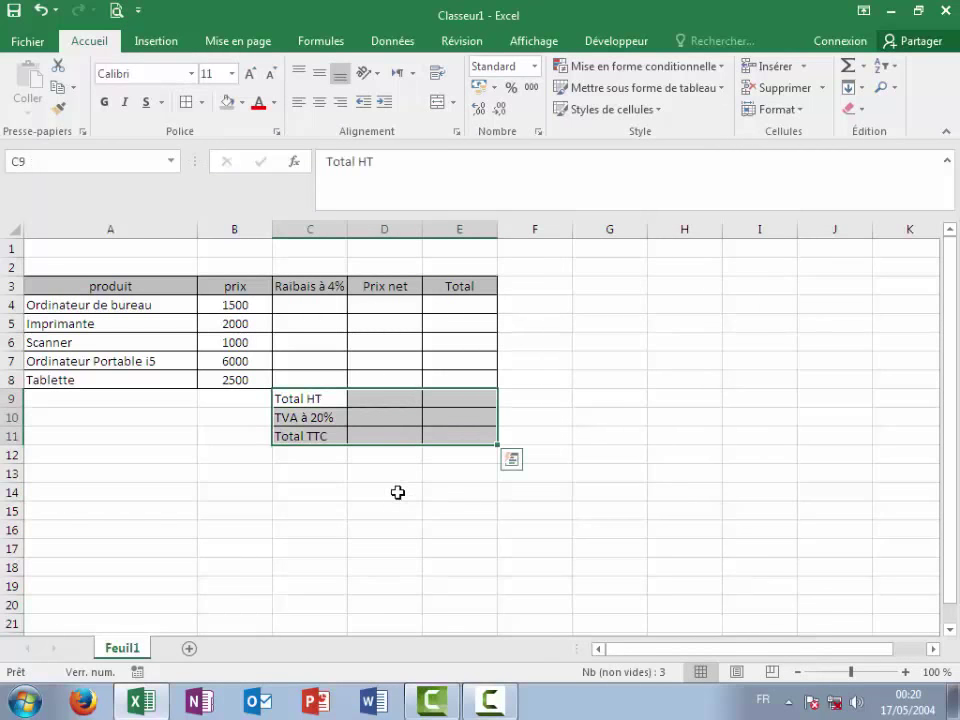
{"action": "left_click", "coordinate": [397, 492]}
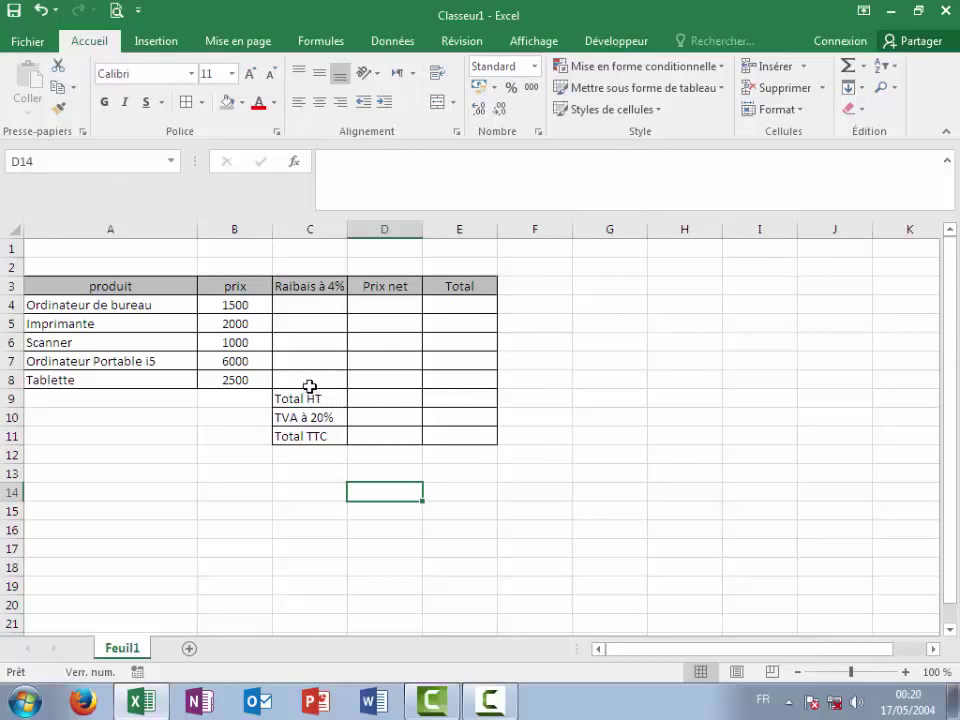
Merge each total label row across columns C and D with Merge Across
{"action": "left_click", "coordinate": [316, 397]}
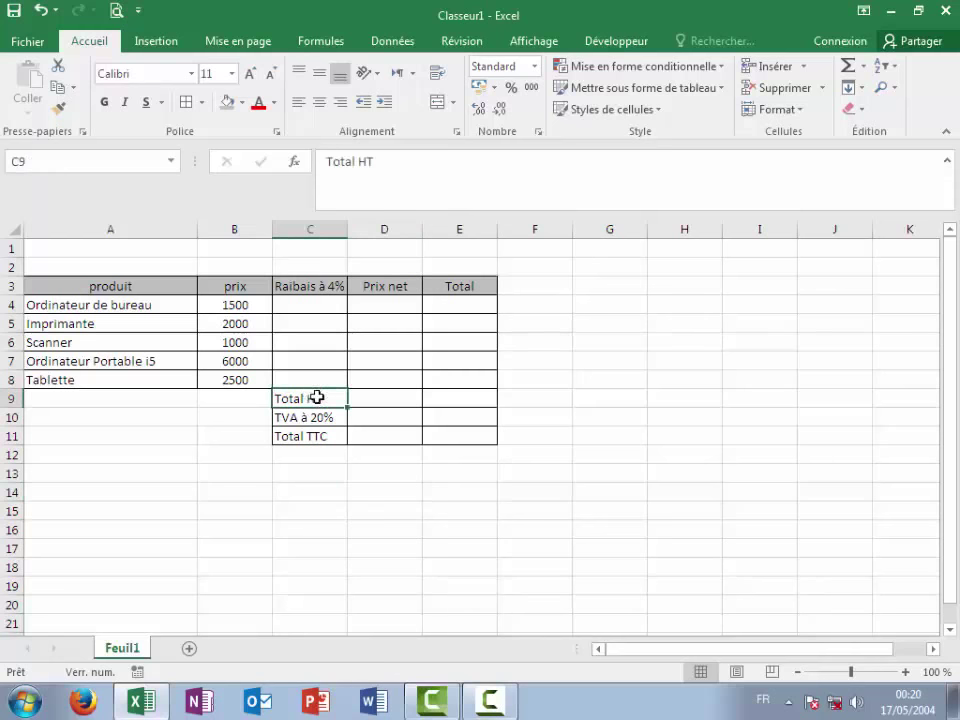
{"action": "left_click_drag", "start_coordinate": [316, 397], "coordinate": [381, 435]}
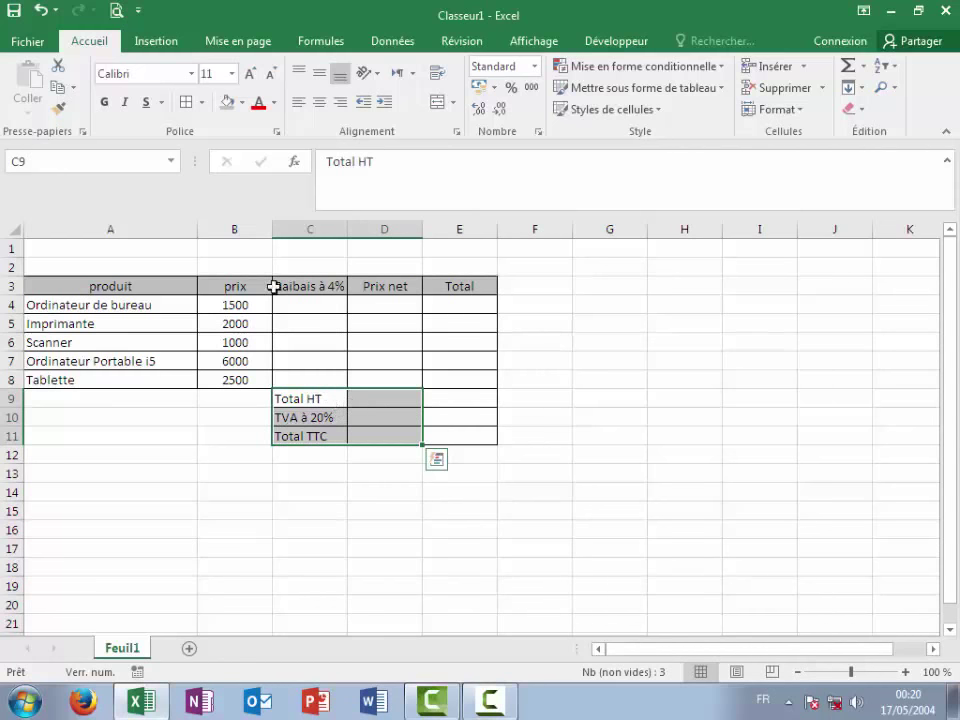
{"action": "left_click", "coordinate": [451, 102]}
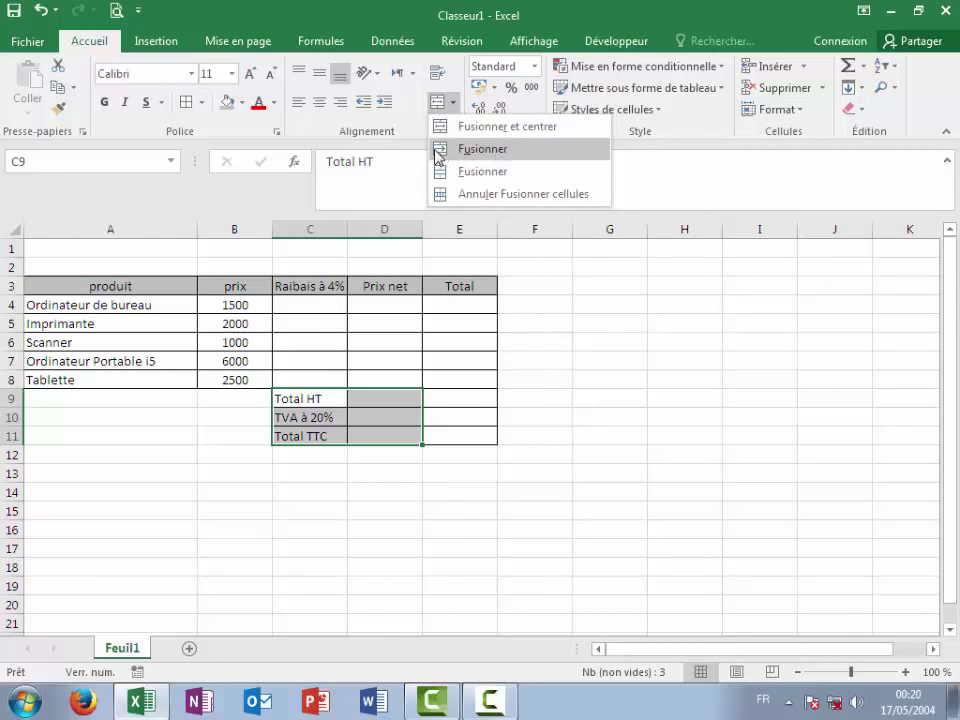
{"action": "left_click", "coordinate": [489, 150]}
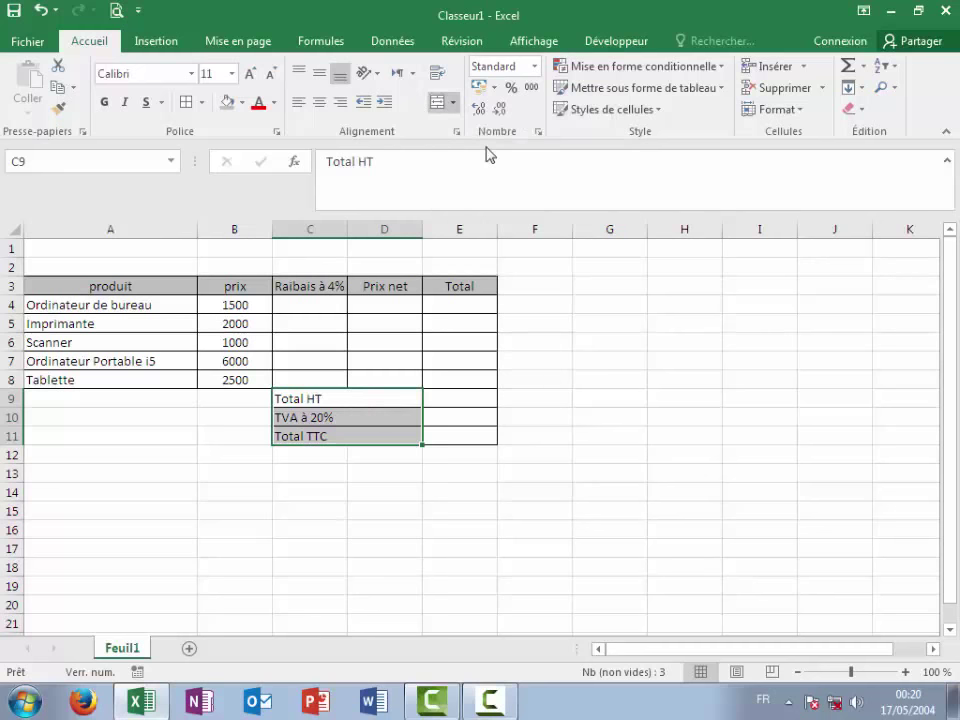
{"action": "left_click", "coordinate": [326, 304]}
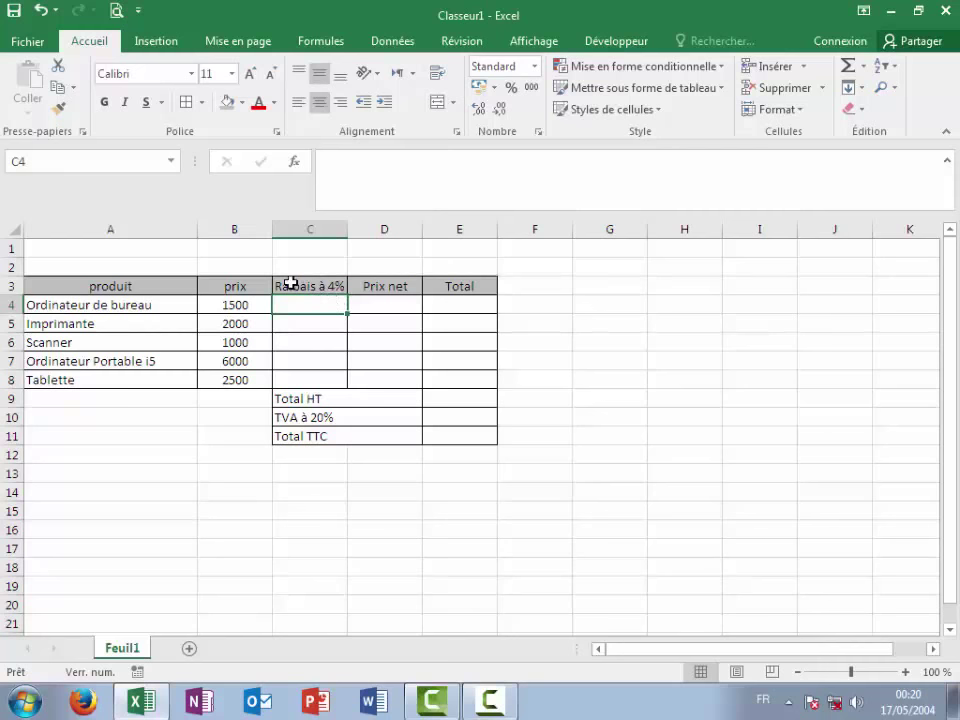
Correct the C3 header from Raibais à 4% to Rabais à 4%
{"action": "double_click", "coordinate": [294, 287]}
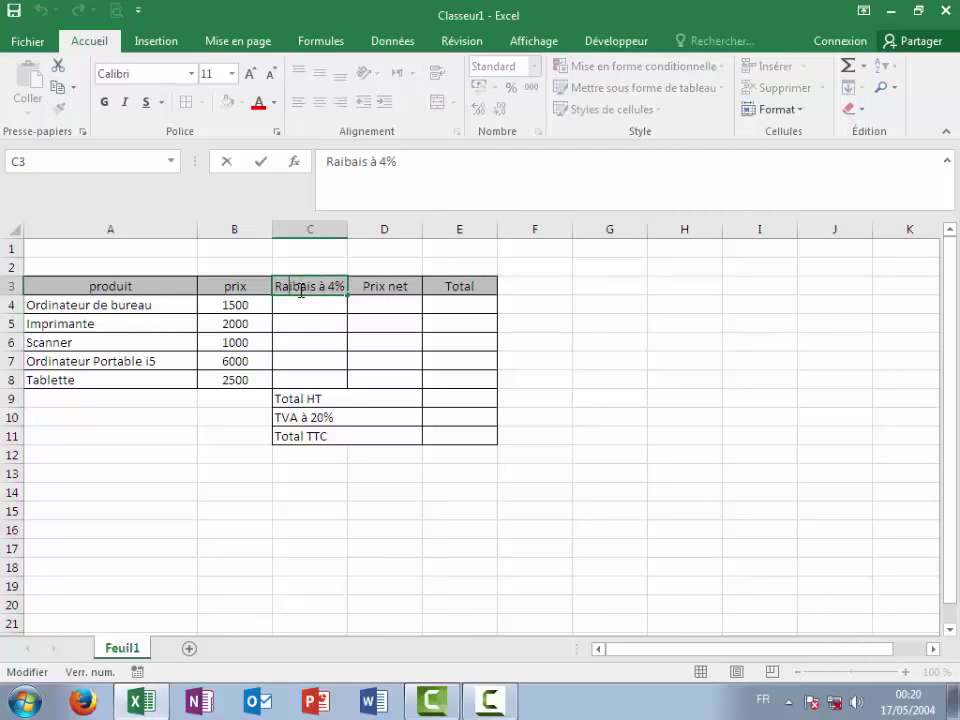
{"action": "key", "text": "BackSpace"}
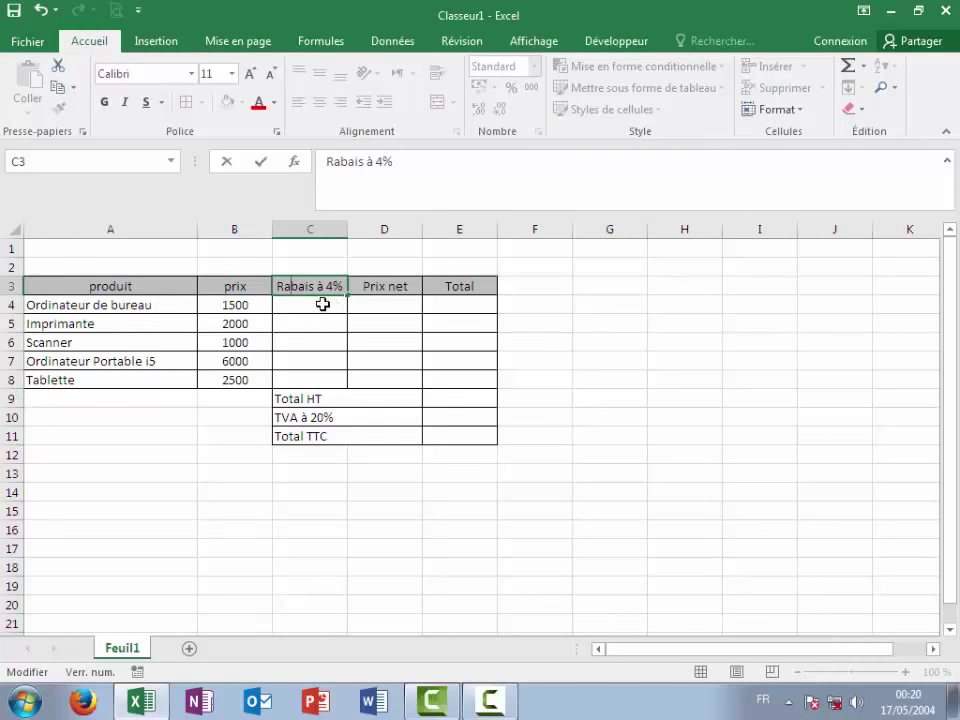
{"action": "left_click", "coordinate": [322, 303]}
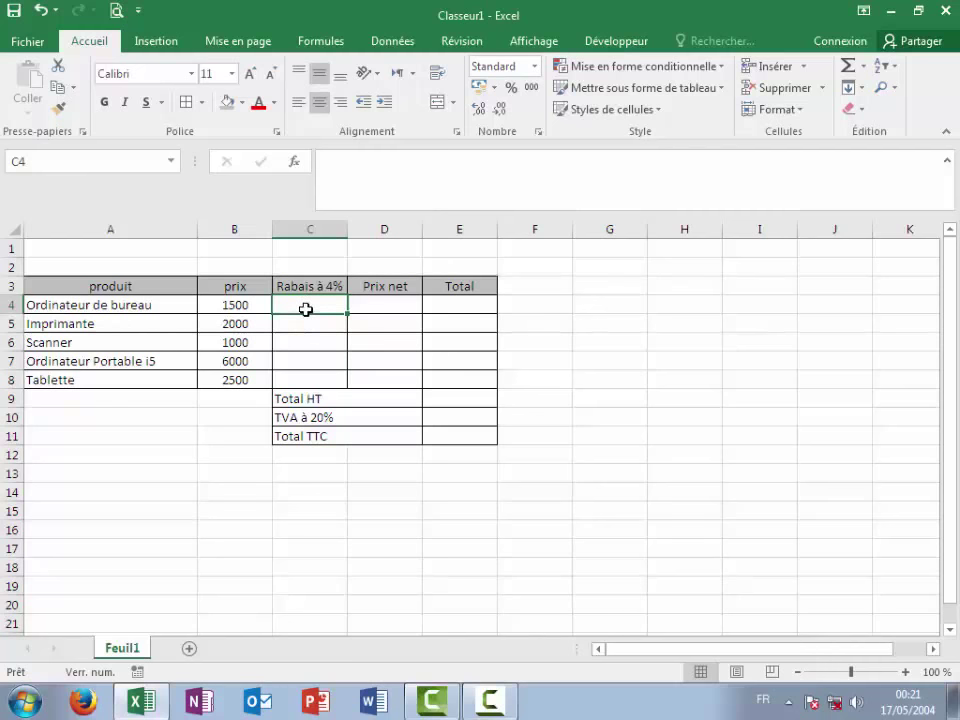
Enter the formula =B4*4% in C4, giving a discount of 60
{"action": "type", "text": "="}
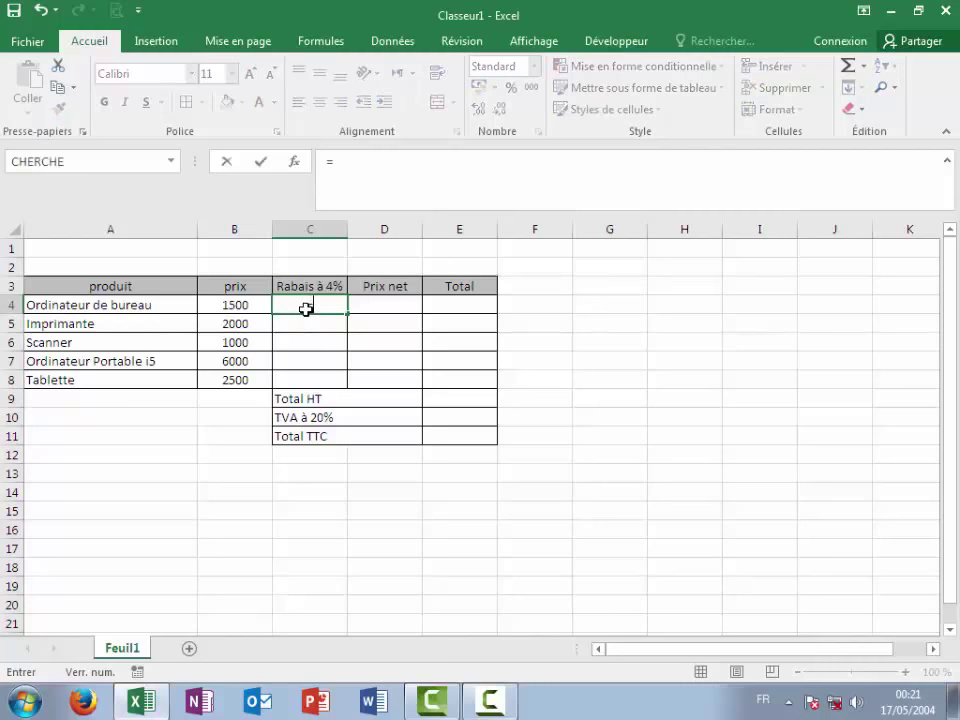
{"action": "left_click", "coordinate": [230, 305]}
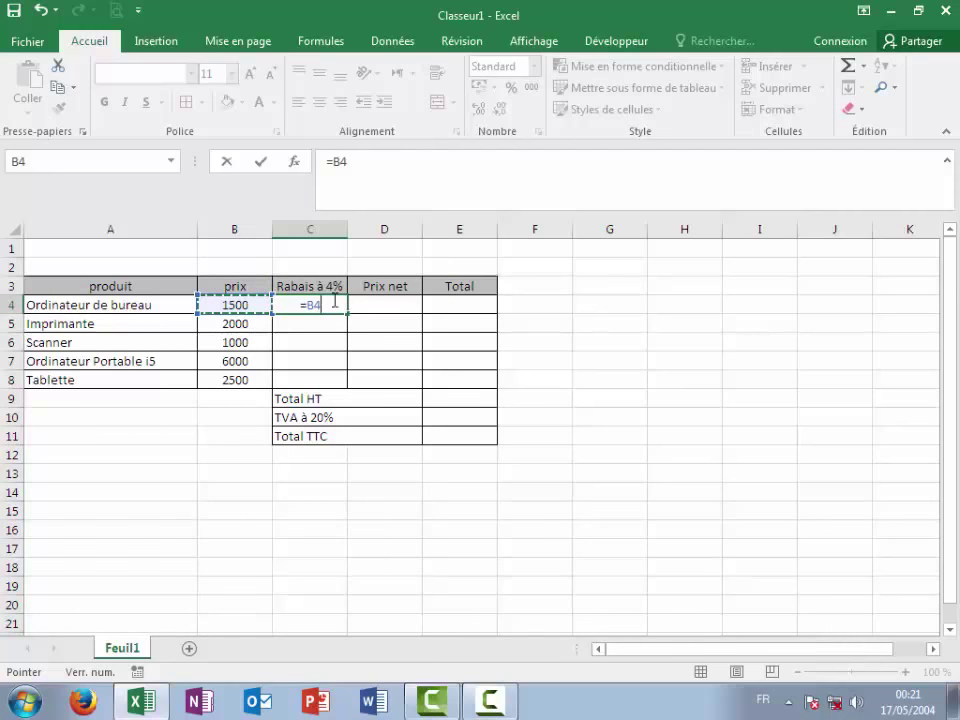
{"action": "type", "text": "*"}
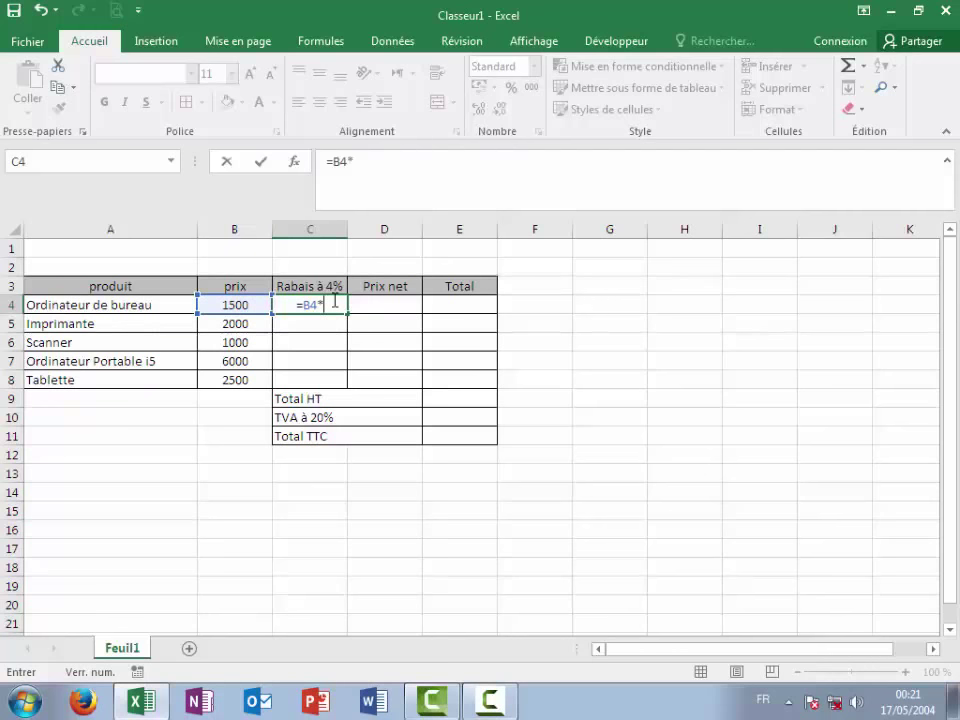
{"action": "type", "text": "4%"}
{"action": "key", "text": "Return"}
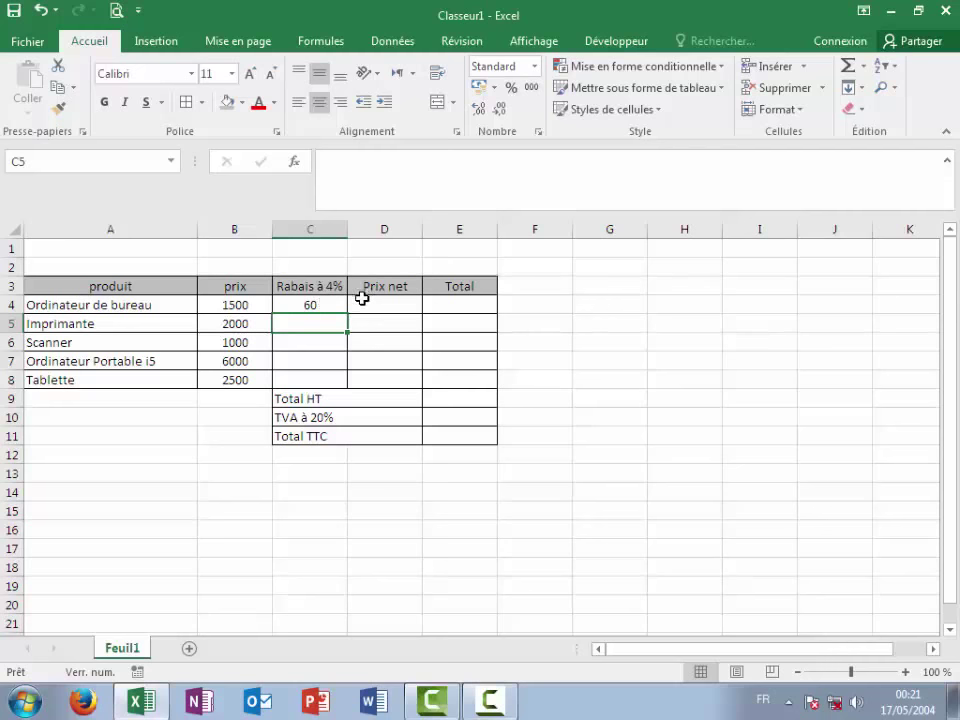
{"action": "left_click", "coordinate": [368, 301]}
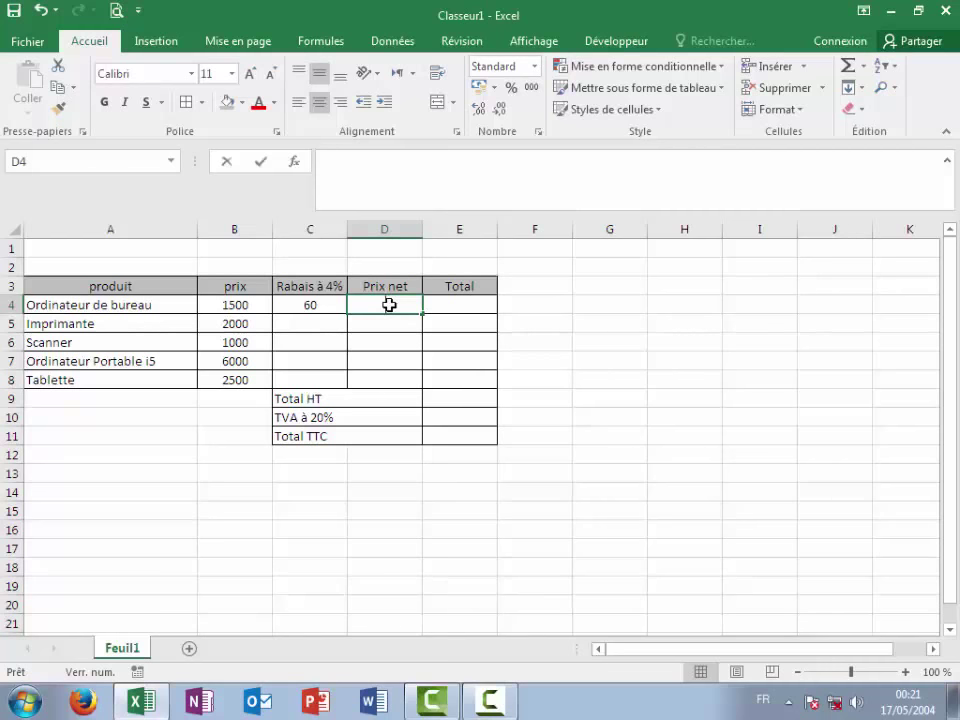
Enter =B4-C4 in D4 so the first product's net price shows 1440
{"action": "type", "text": "="}
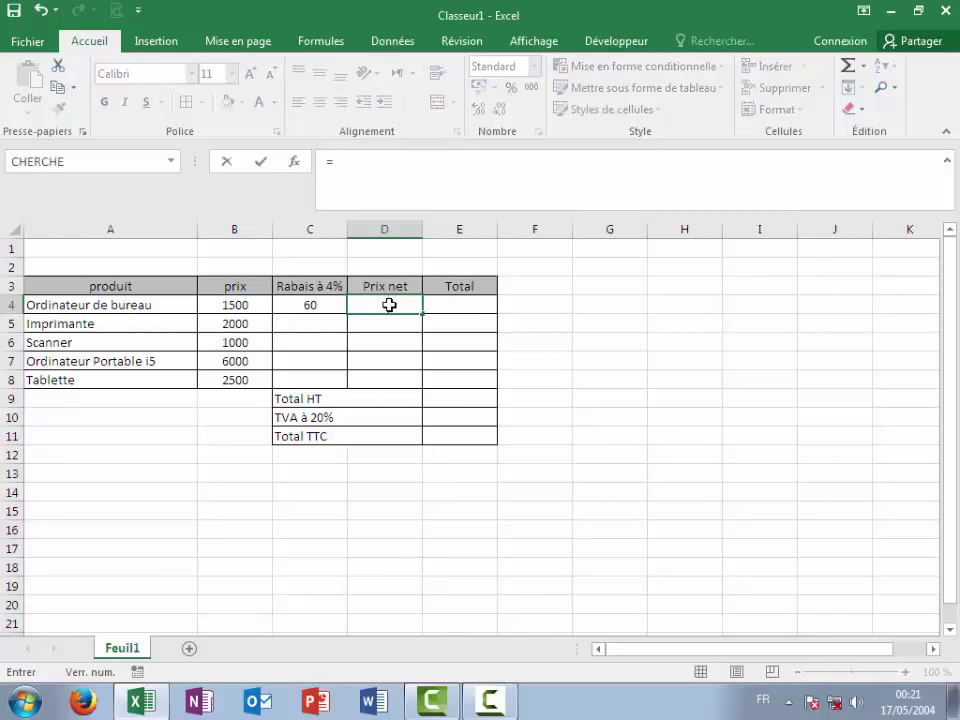
{"action": "left_click", "coordinate": [238, 308]}
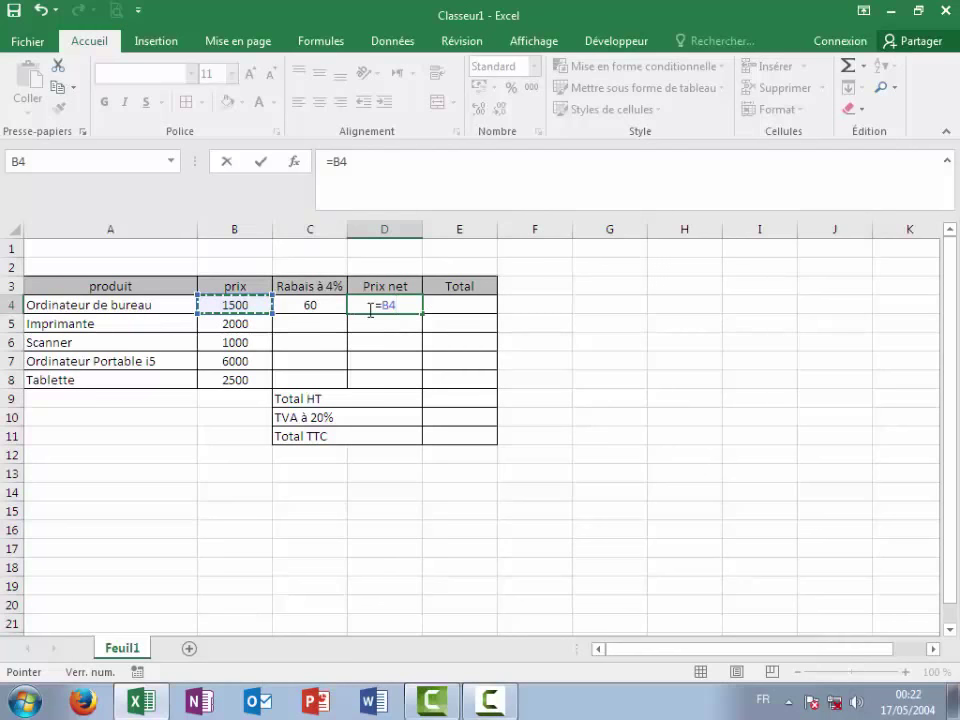
{"action": "type", "text": "-"}
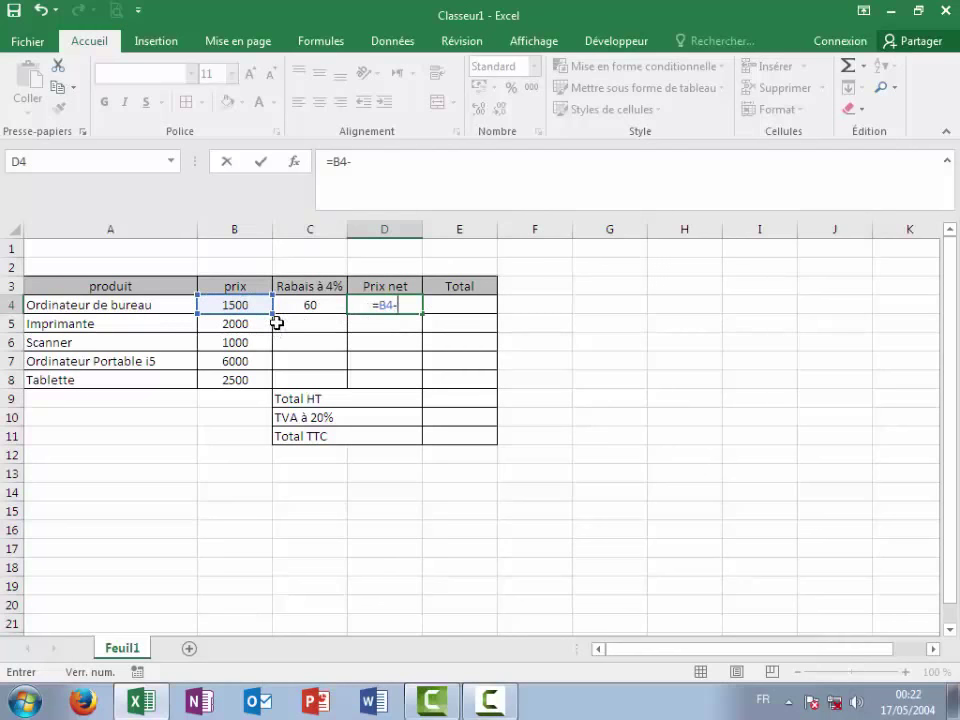
{"action": "left_click", "coordinate": [292, 306]}
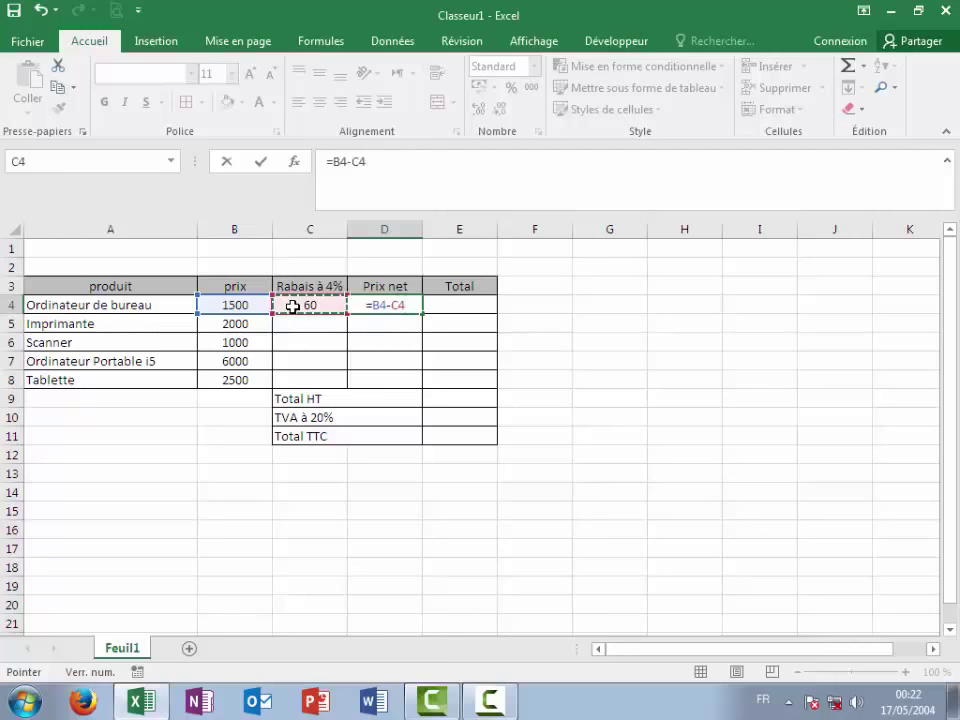
{"action": "key", "text": "Return"}
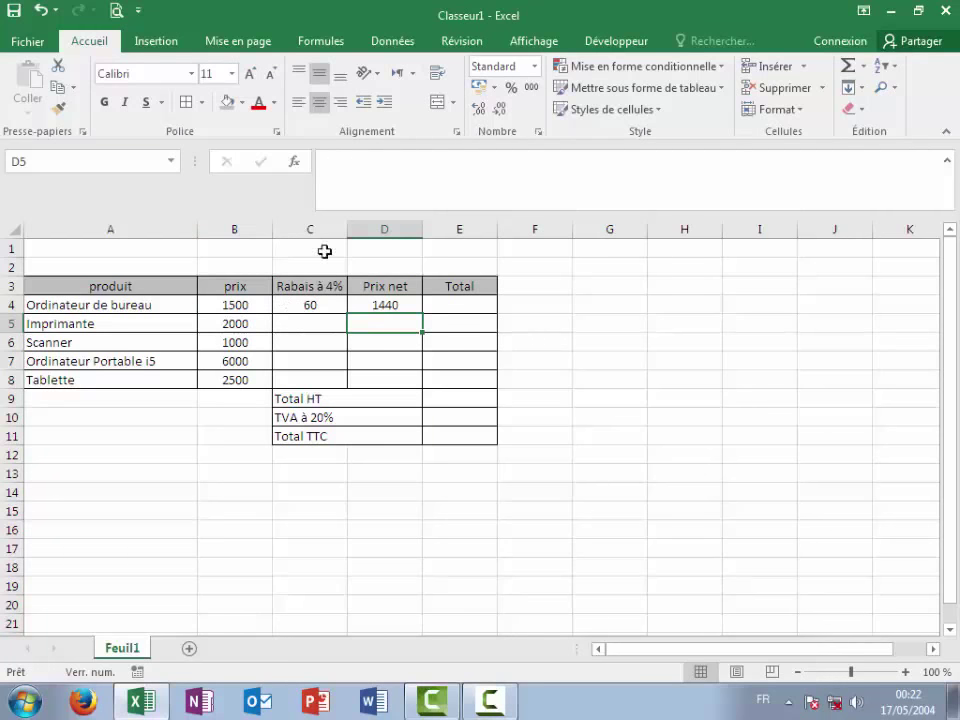
{"action": "left_click", "coordinate": [467, 307]}
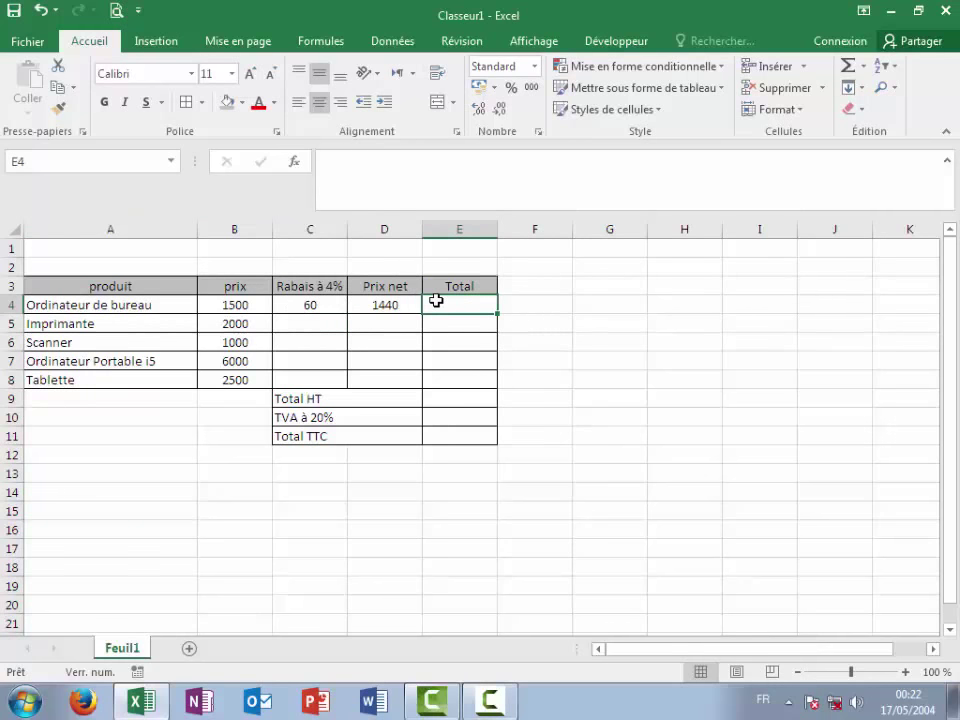
Clear the stray '=' from E4 and select the entire Total column E
{"action": "type", "text": "="}
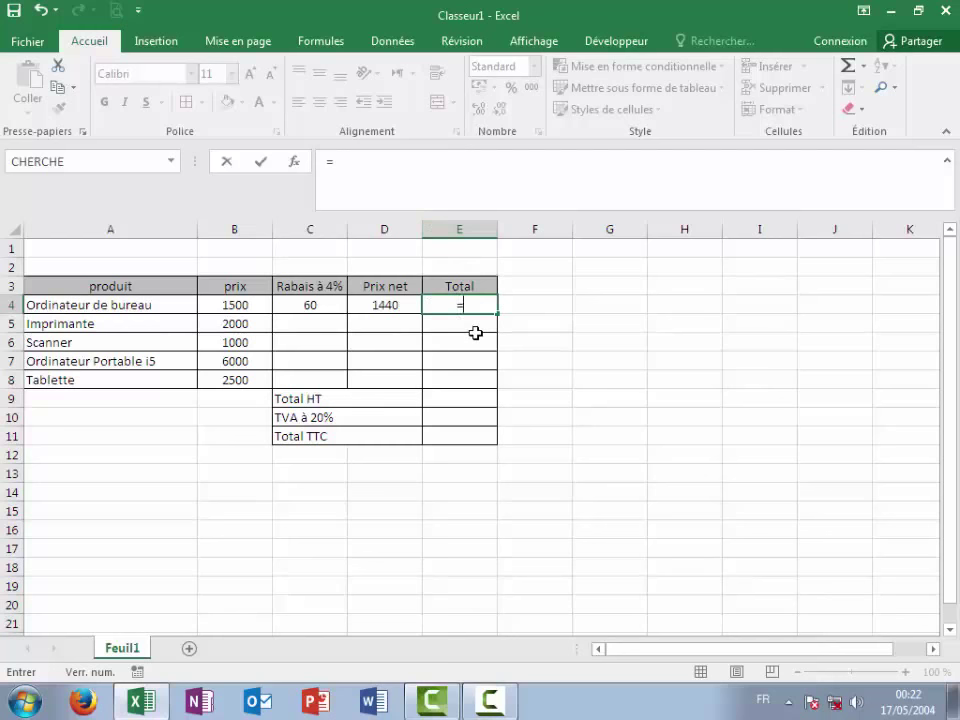
{"action": "key", "text": "BackSpace"}
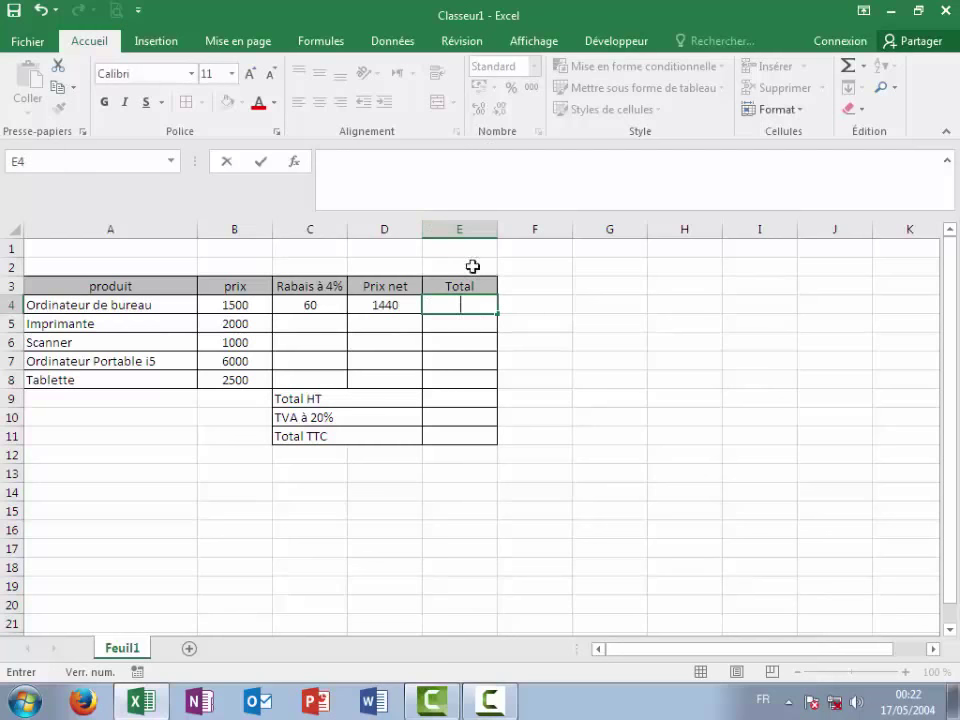
{"action": "left_click", "coordinate": [465, 228]}
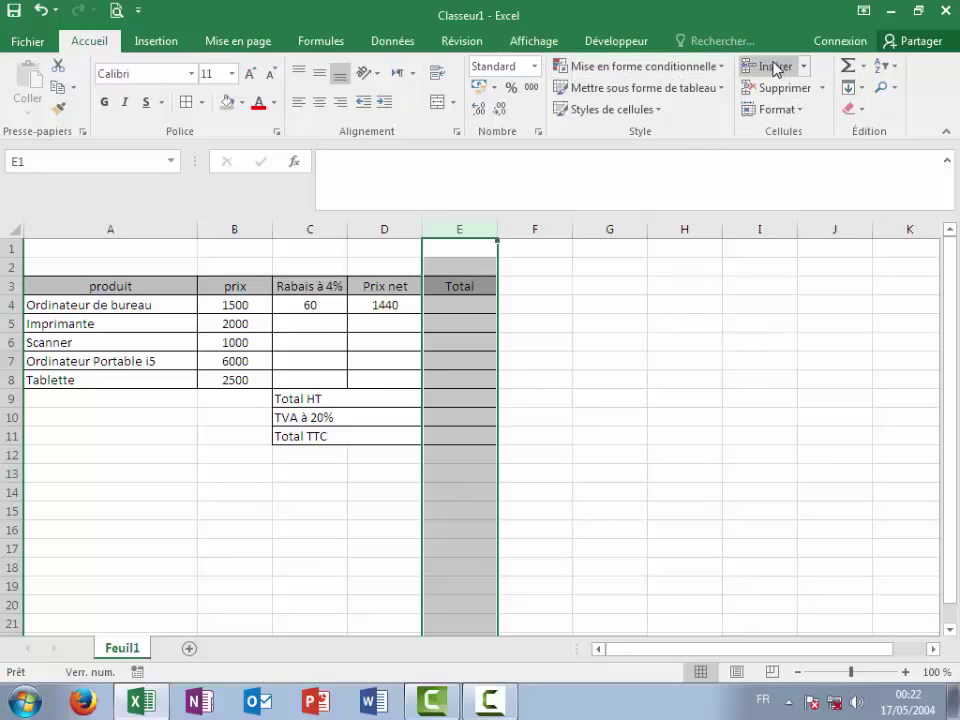
Insert a new sheet column before Total and head it 'Quantité' in E3
{"action": "left_click", "coordinate": [806, 70]}
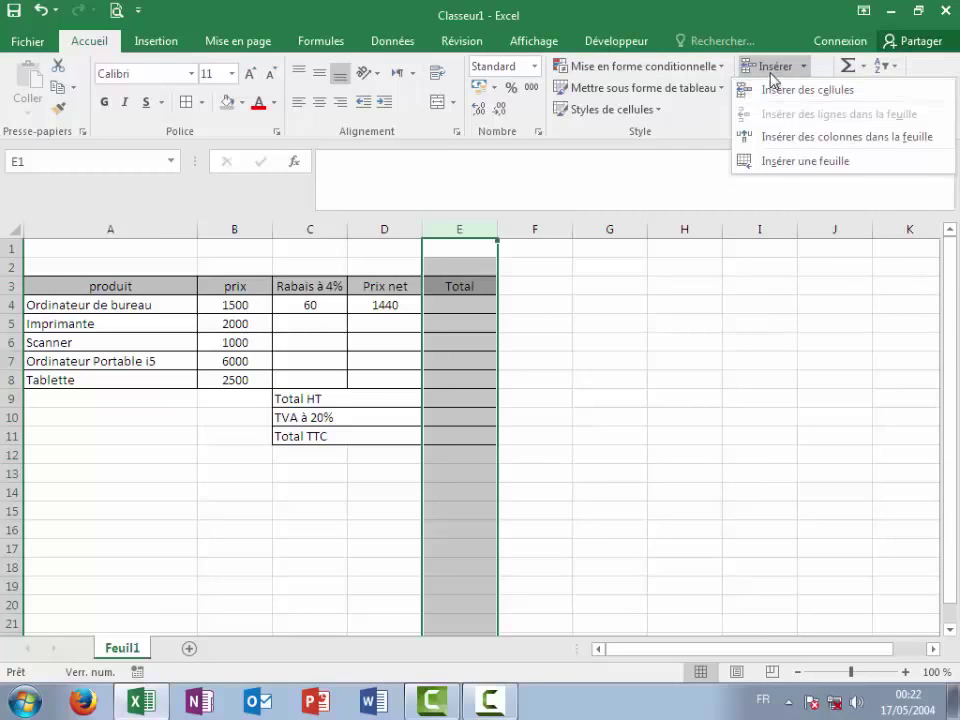
{"action": "left_click", "coordinate": [770, 68]}
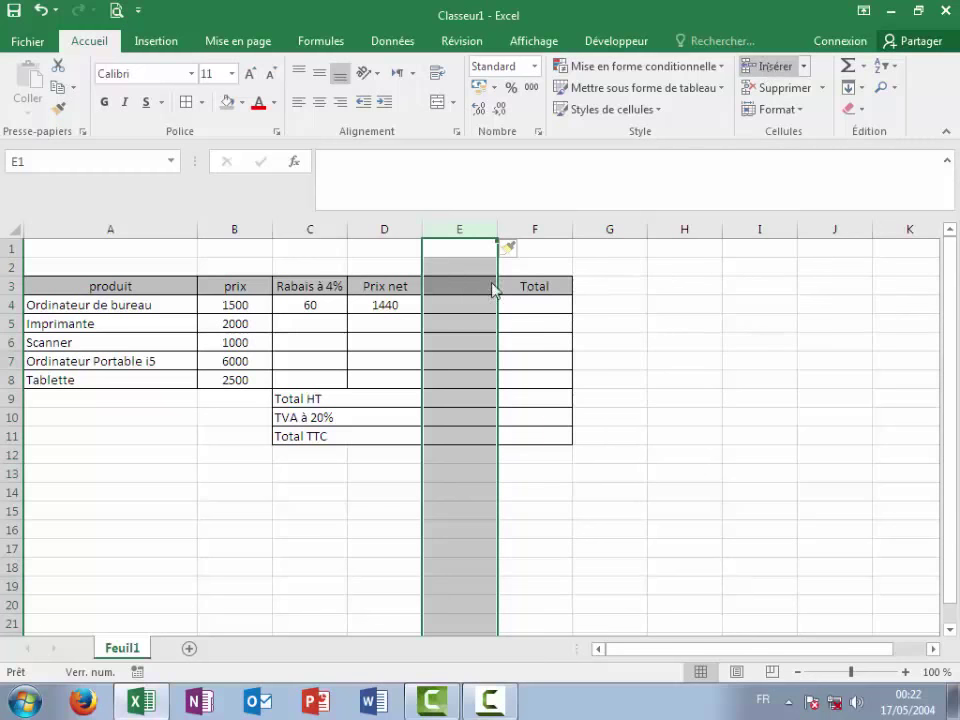
{"action": "left_click", "coordinate": [463, 283]}
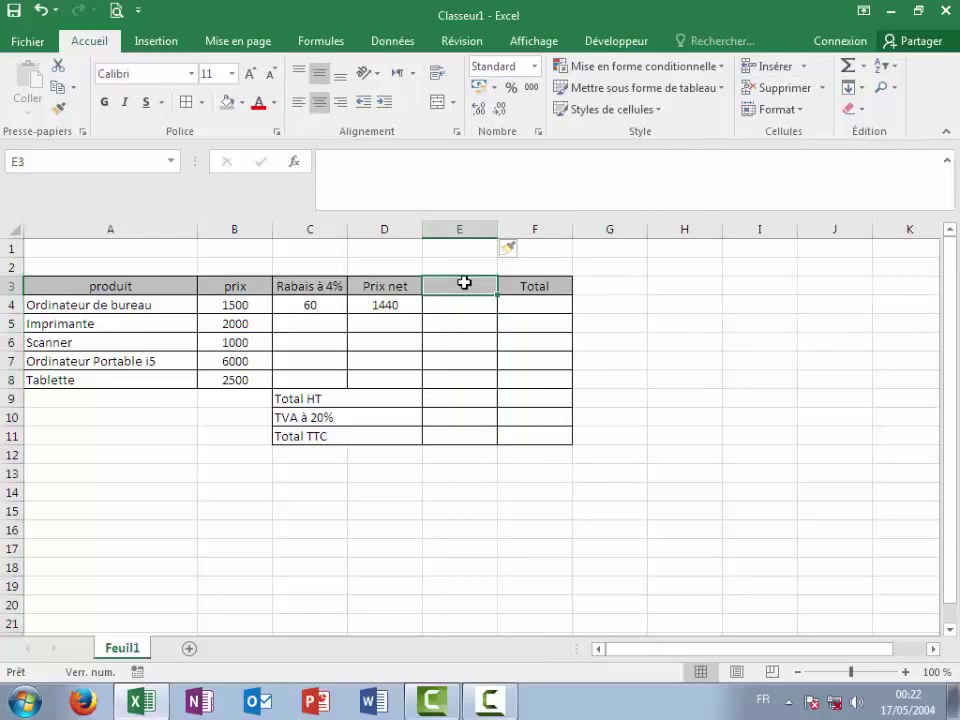
{"action": "type", "text": "Q"}
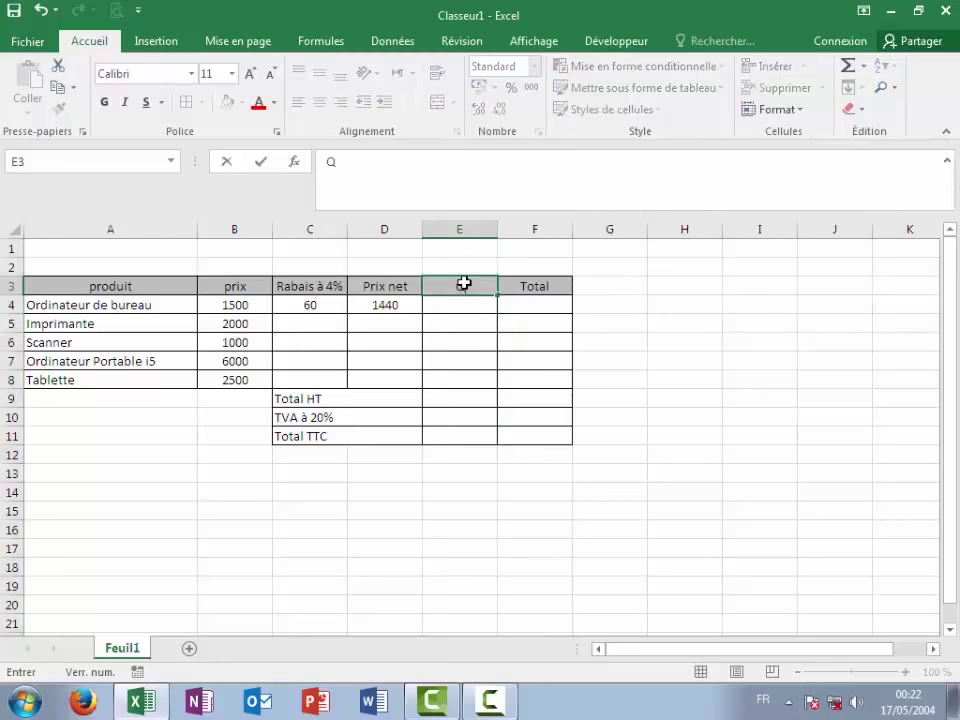
{"action": "type", "text": "uant"}
{"action": "type", "text": "ité"}
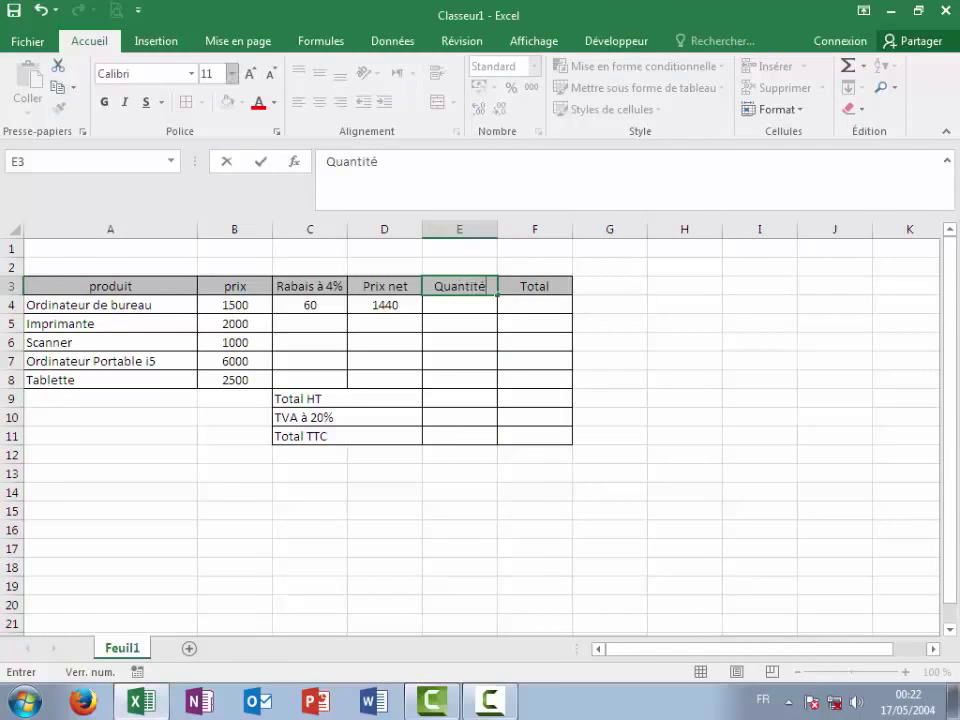
{"action": "left_click", "coordinate": [467, 305]}
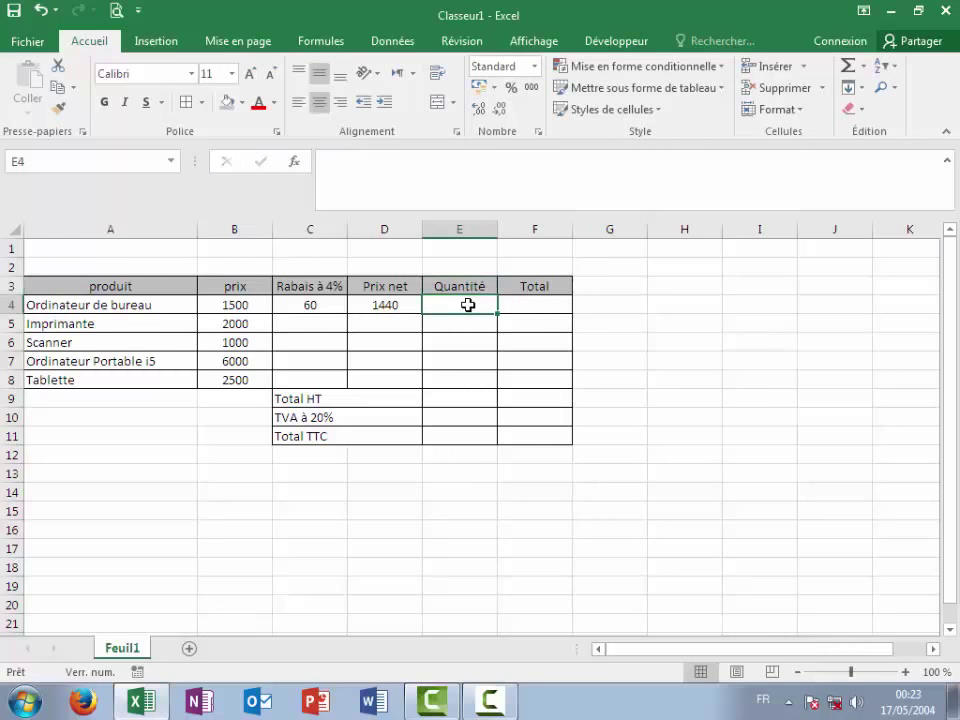
Enter the quantities 12, 14, 30, 15 and 40 in E4:E8
{"action": "type", "text": "1"}
{"action": "type", "text": "2"}
{"action": "key", "text": "Return"}
{"action": "type", "text": "14"}
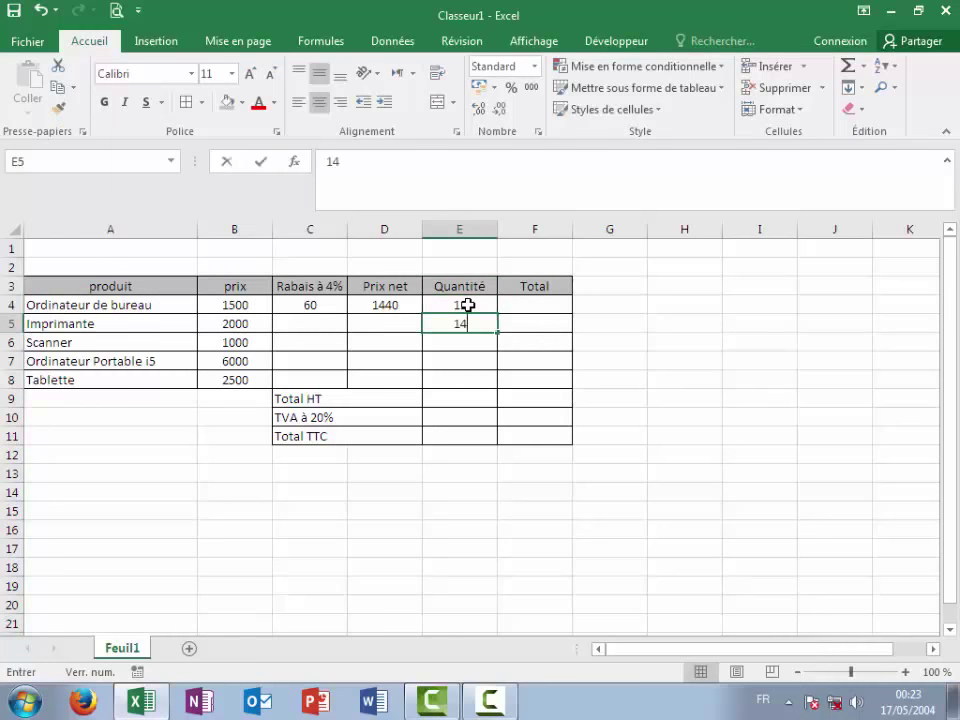
{"action": "key", "text": "Return"}
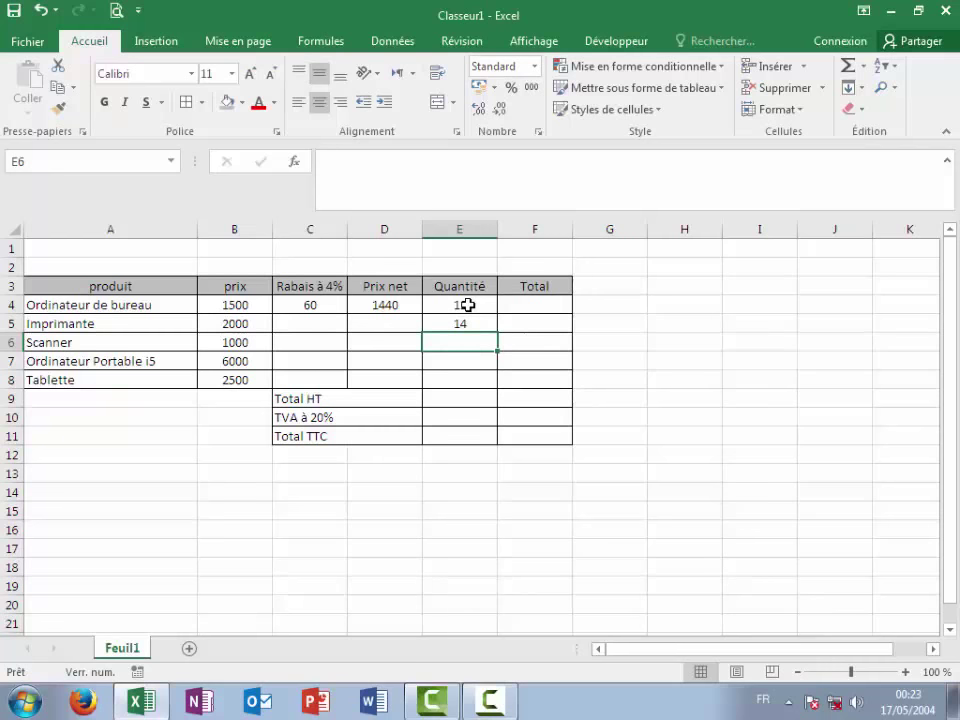
{"action": "type", "text": "30"}
{"action": "key", "text": "Return"}
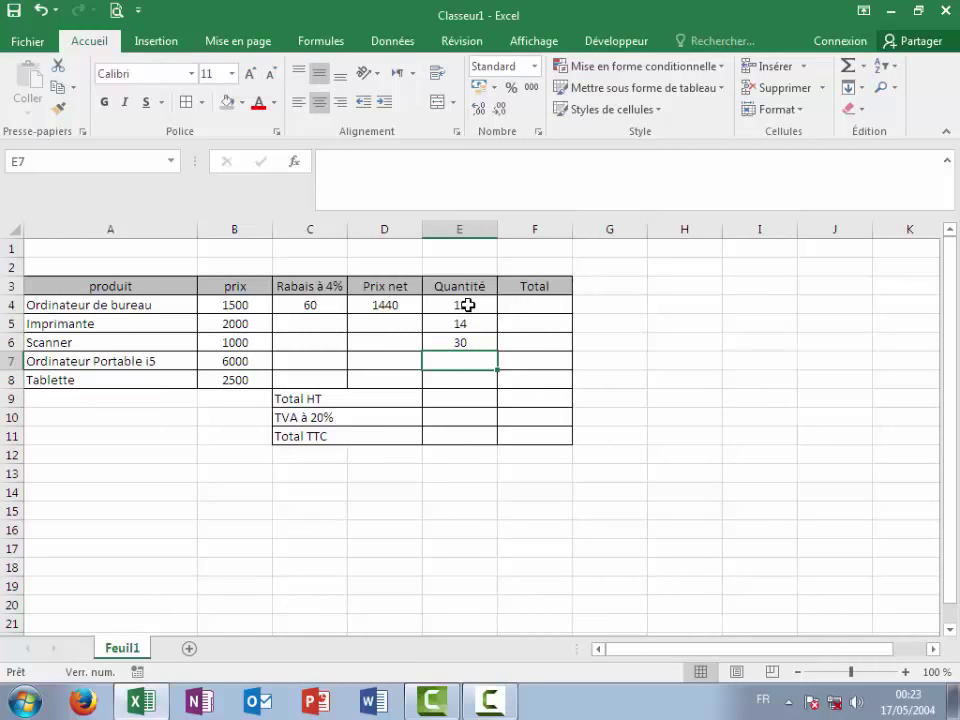
{"action": "type", "text": "15"}
{"action": "key", "text": "Return"}
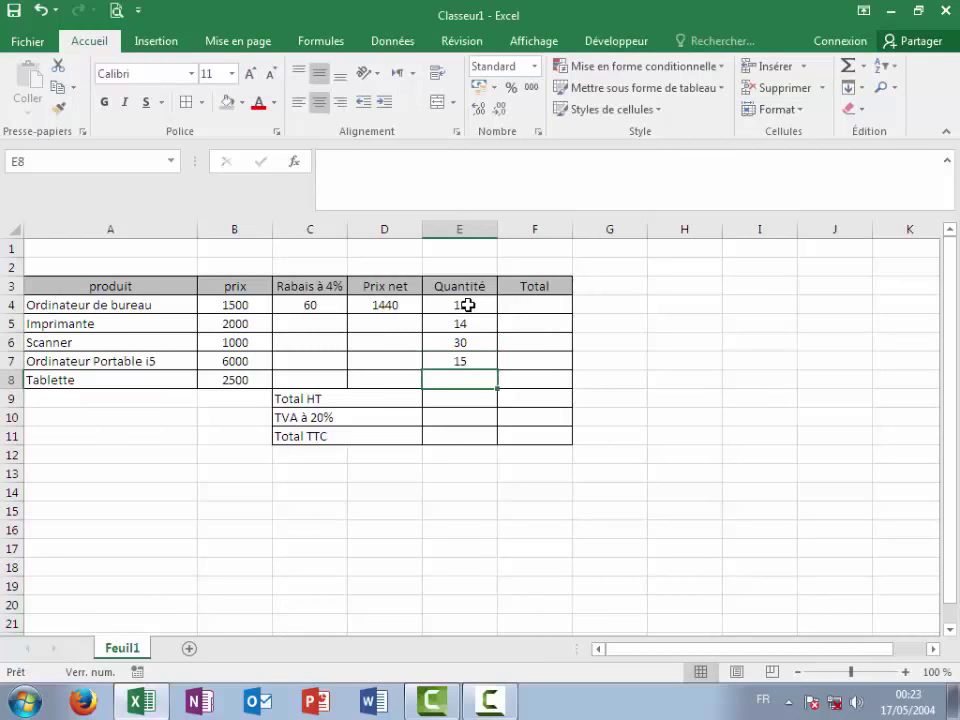
{"action": "type", "text": "4"}
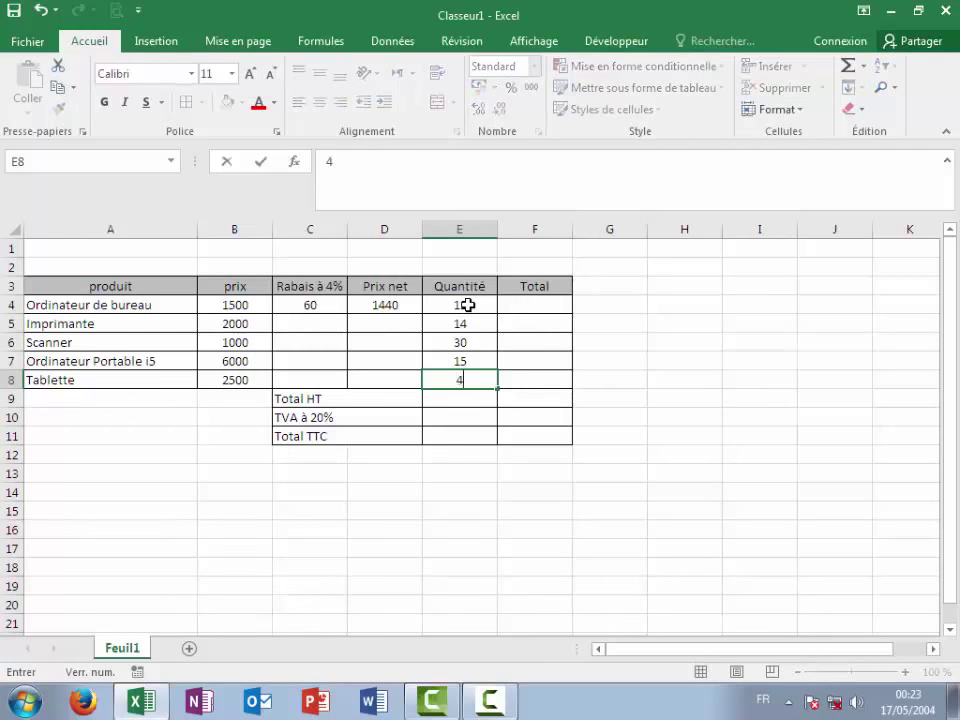
{"action": "type", "text": "0"}
{"action": "left_click", "coordinate": [542, 309]}
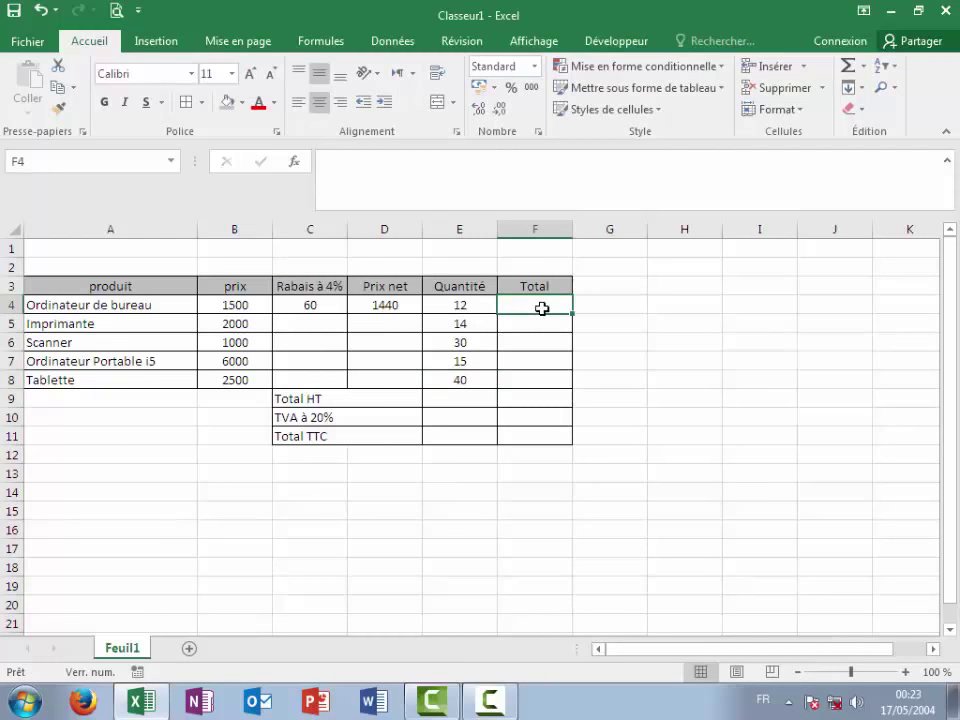
Enter =D4*E4 in F4 so the first product's Total shows 17280
{"action": "type", "text": "="}
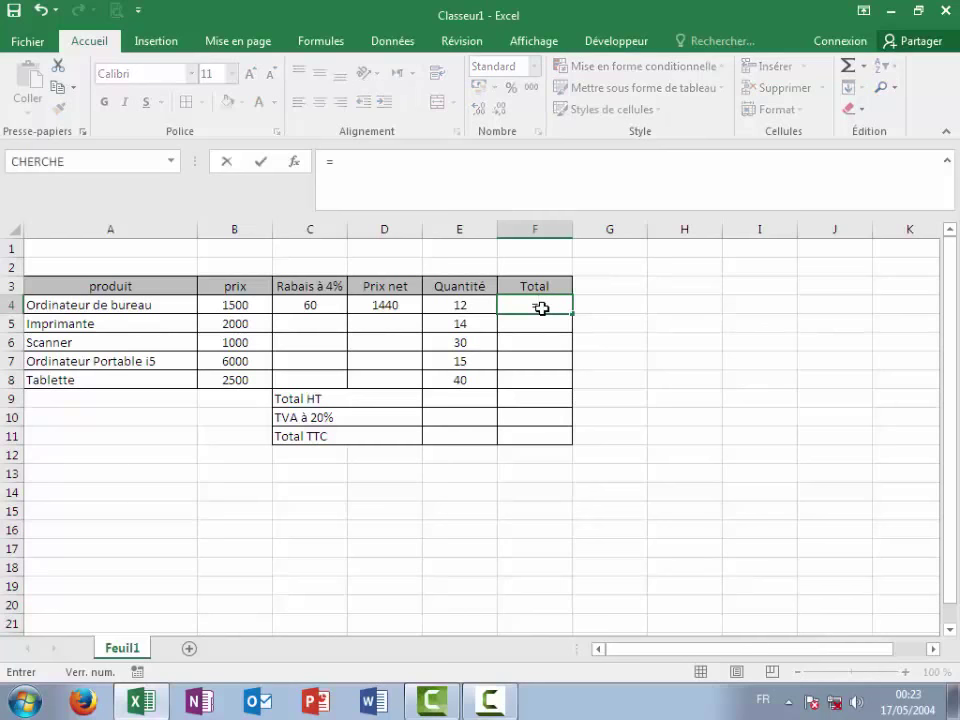
{"action": "left_click", "coordinate": [380, 304]}
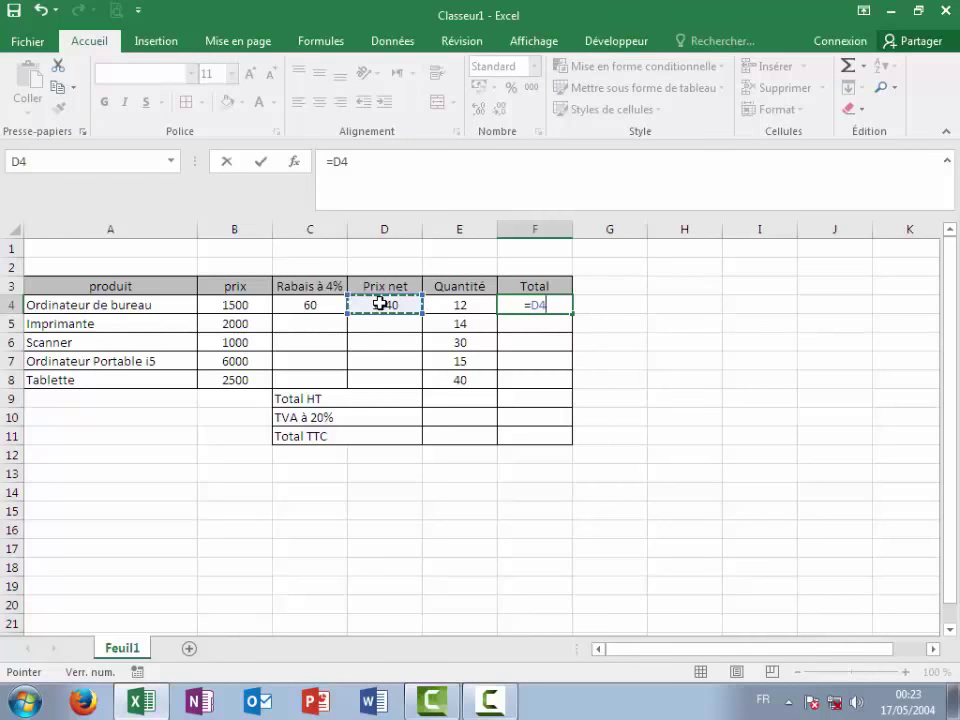
{"action": "type", "text": "*"}
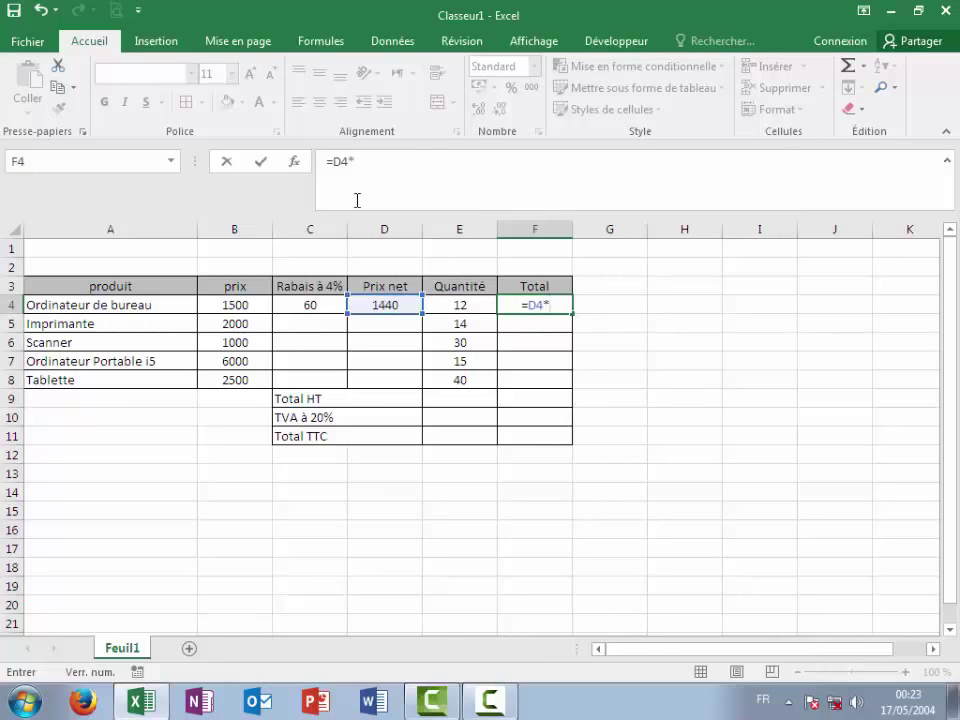
{"action": "left_click", "coordinate": [464, 307]}
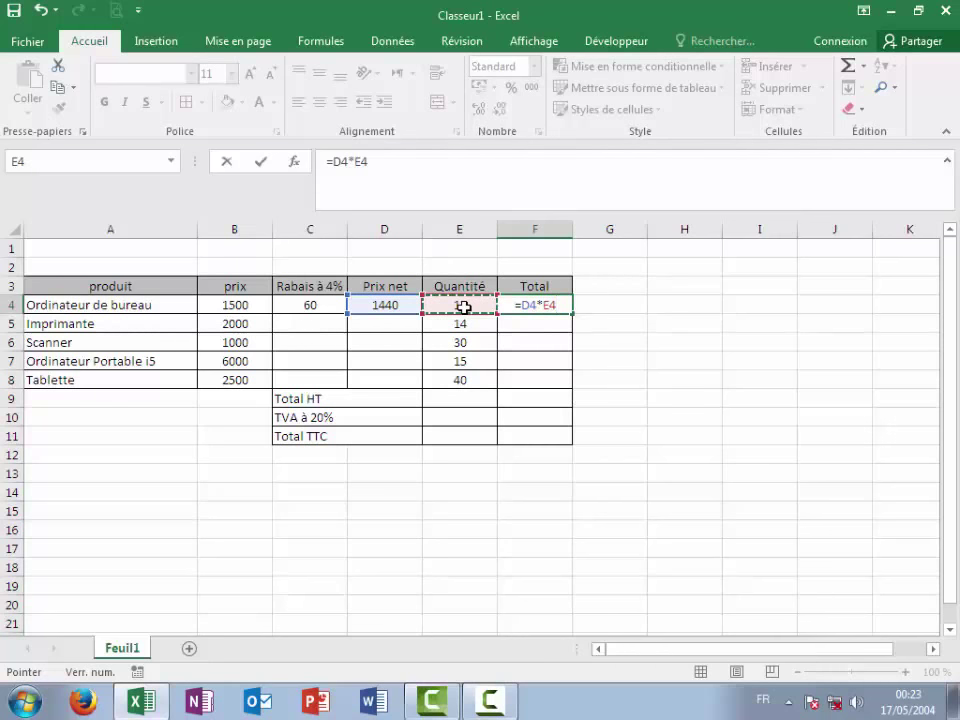
{"action": "key", "text": "Return"}
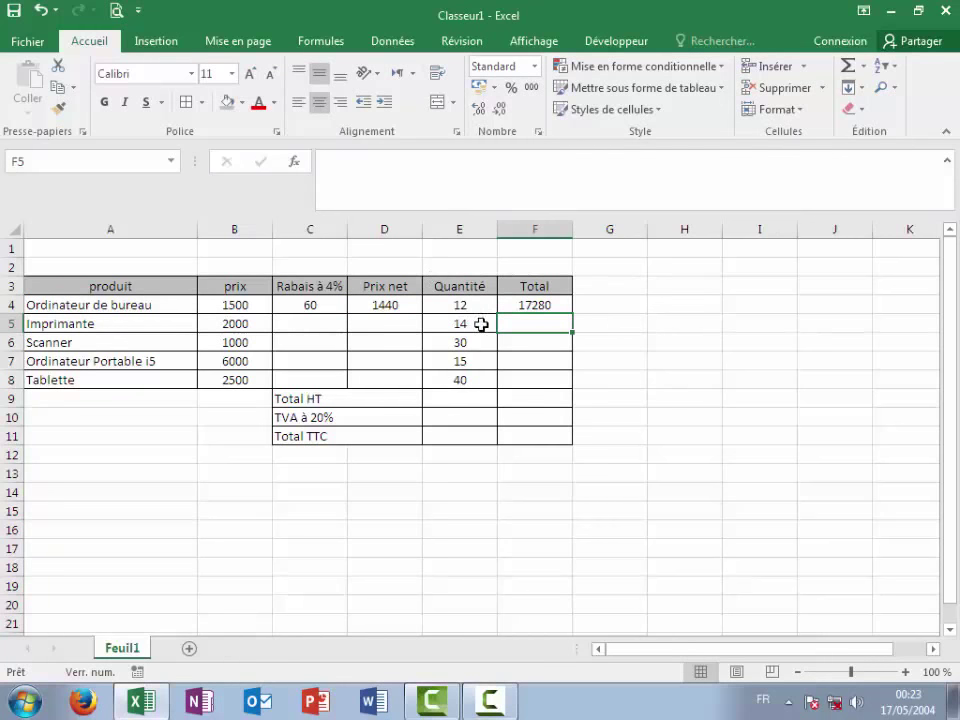
Fill the C4:D4 discount and net price formulas down through row 8
{"action": "left_click", "coordinate": [312, 305]}
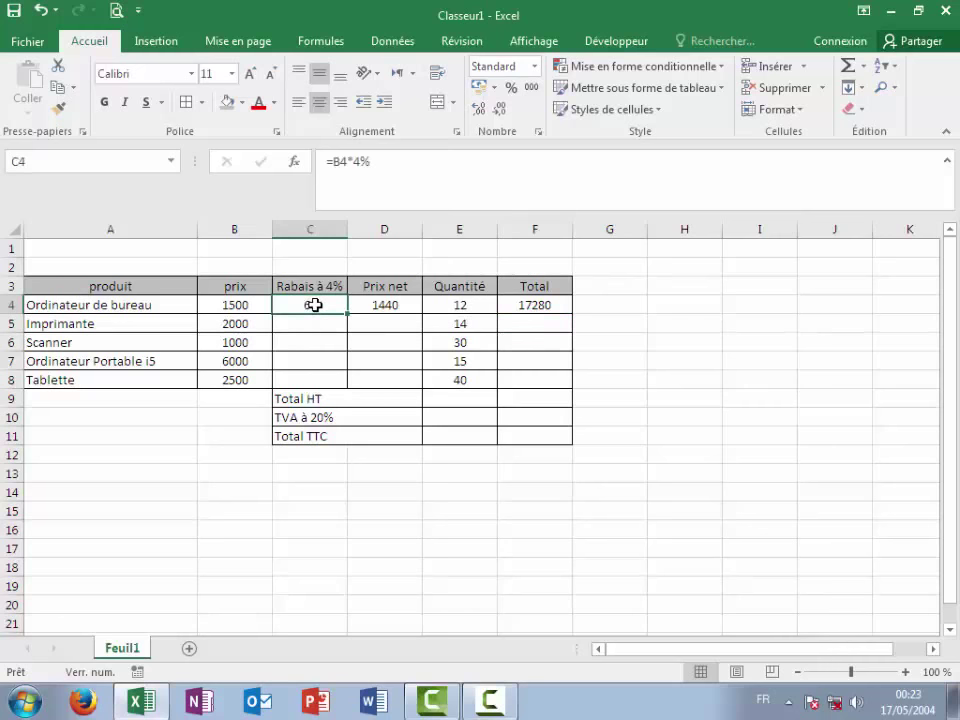
{"action": "left_click_drag", "start_coordinate": [314, 305], "coordinate": [381, 298]}
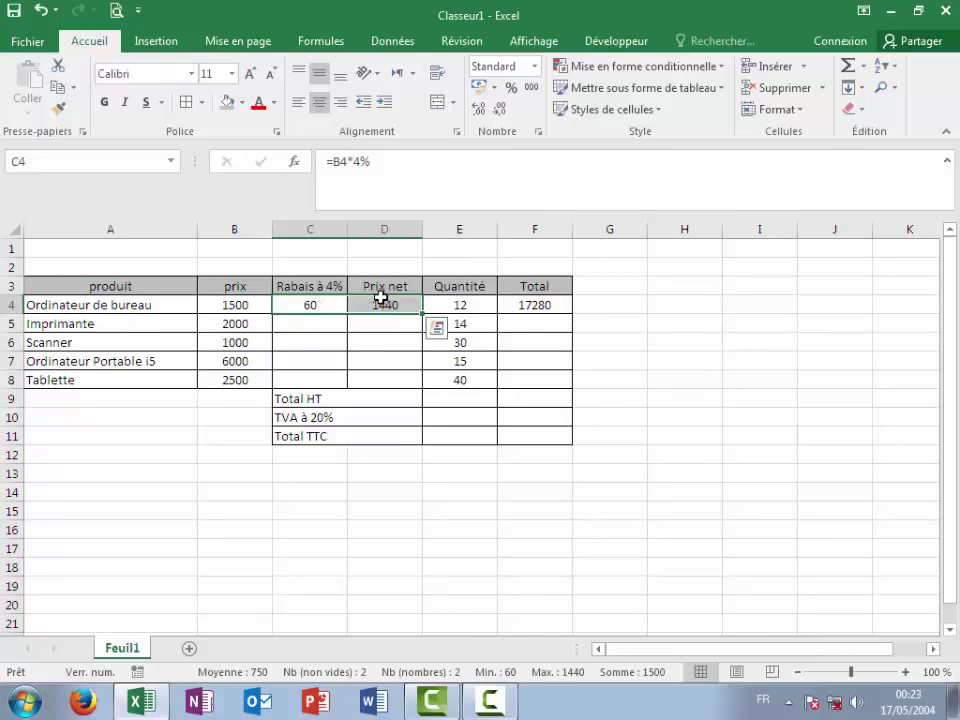
{"action": "left_click", "coordinate": [312, 305]}
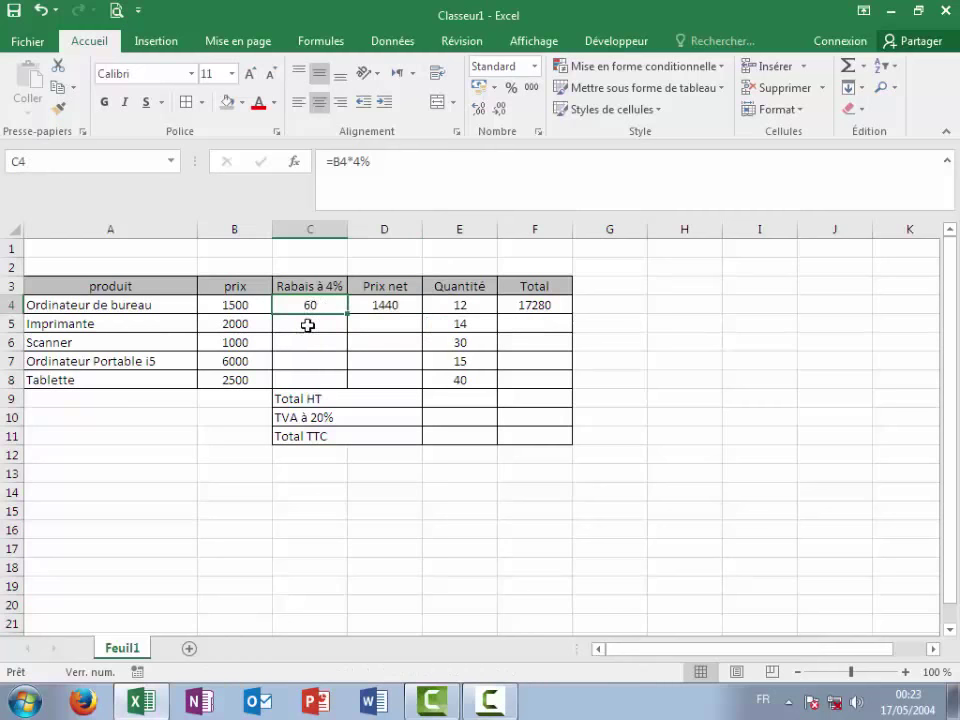
{"action": "left_click", "coordinate": [307, 324]}
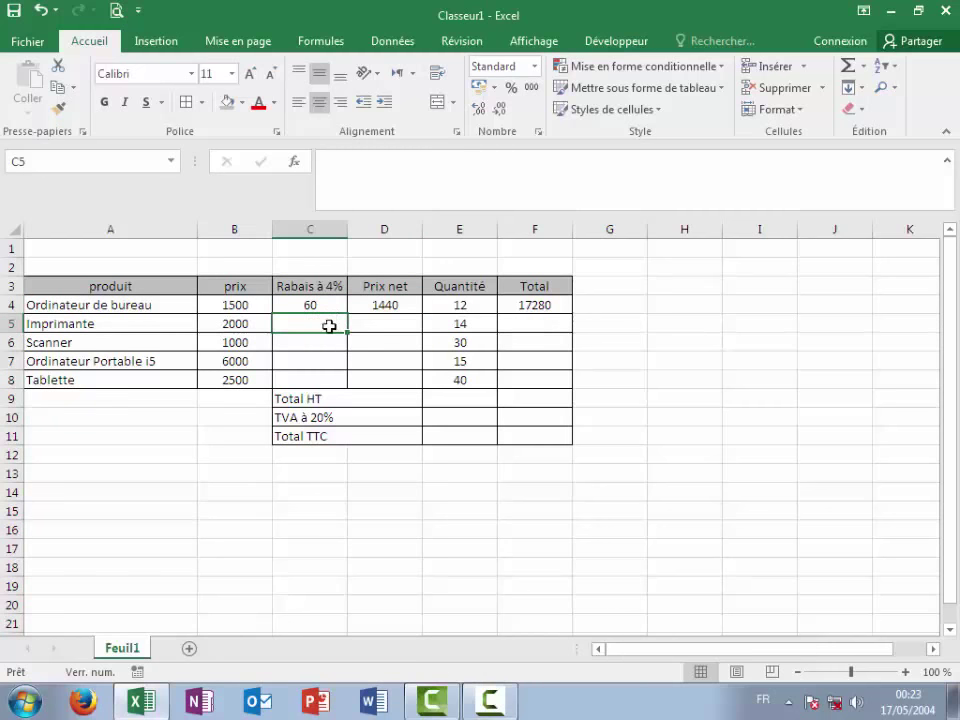
{"action": "left_click_drag", "start_coordinate": [311, 305], "coordinate": [425, 314]}
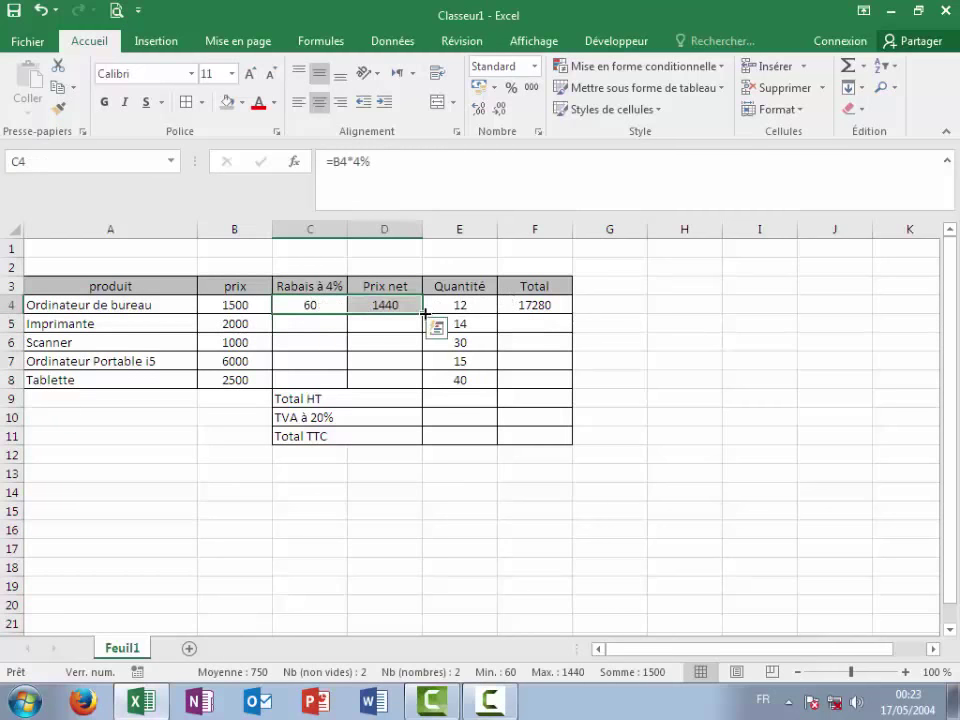
{"action": "left_click_drag", "start_coordinate": [422, 314], "coordinate": [437, 388]}
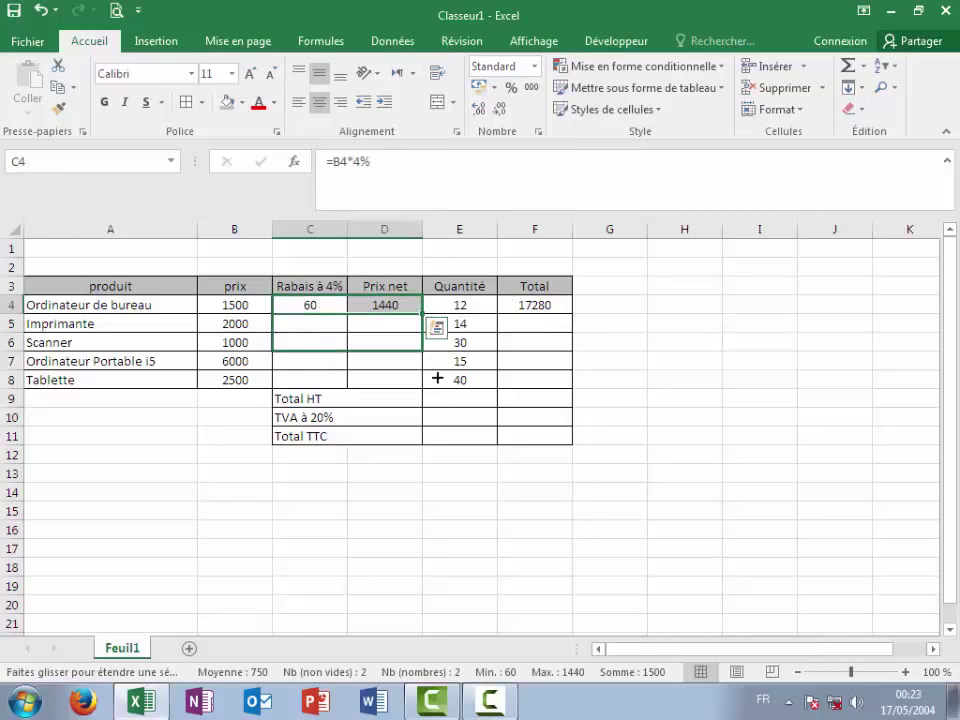
{"action": "left_click", "coordinate": [535, 306]}
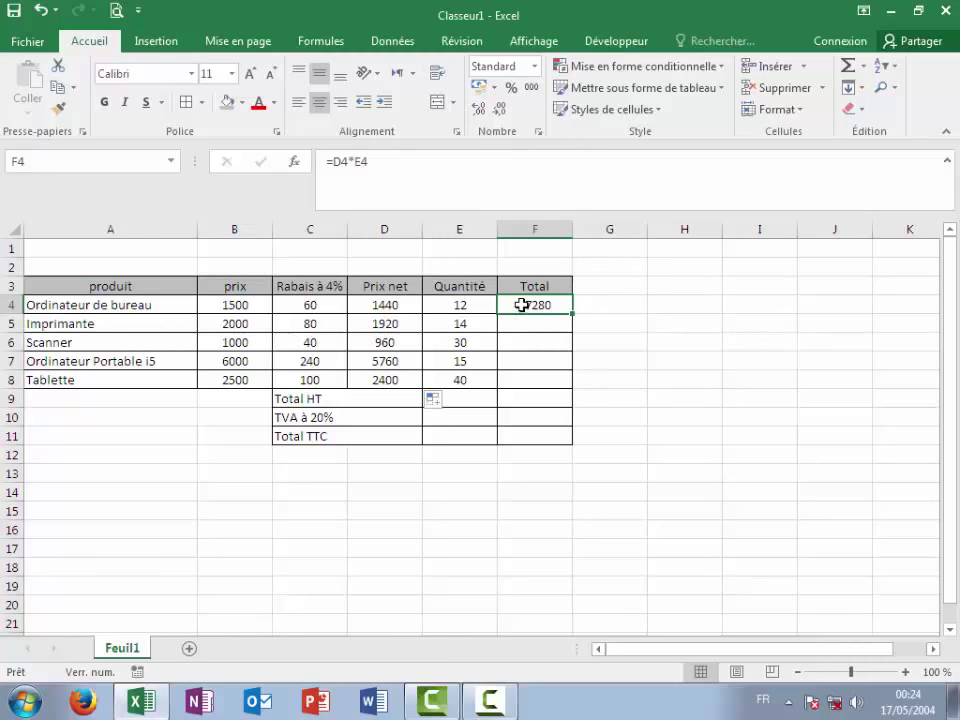
{"action": "left_click", "coordinate": [630, 299]}
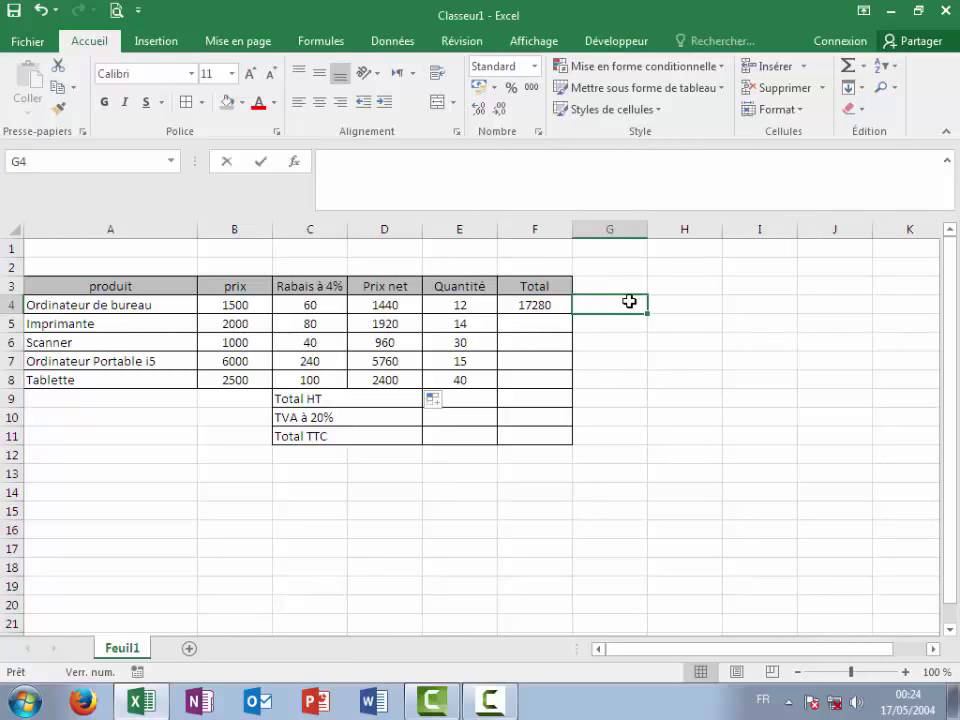
{"action": "type", "text": "=pr"}
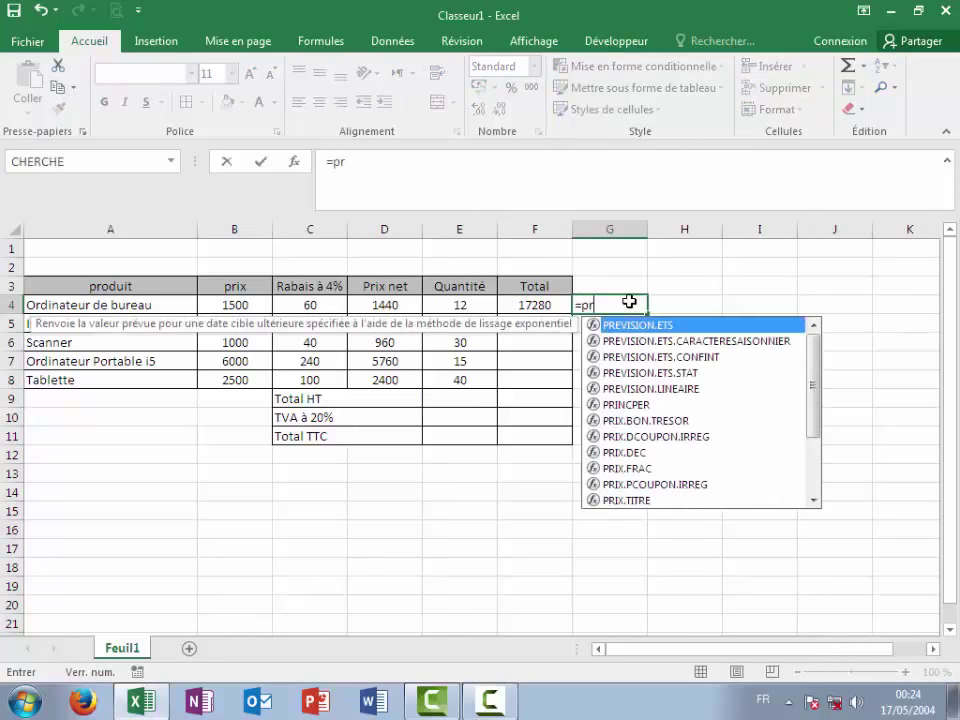
{"action": "type", "text": "od"}
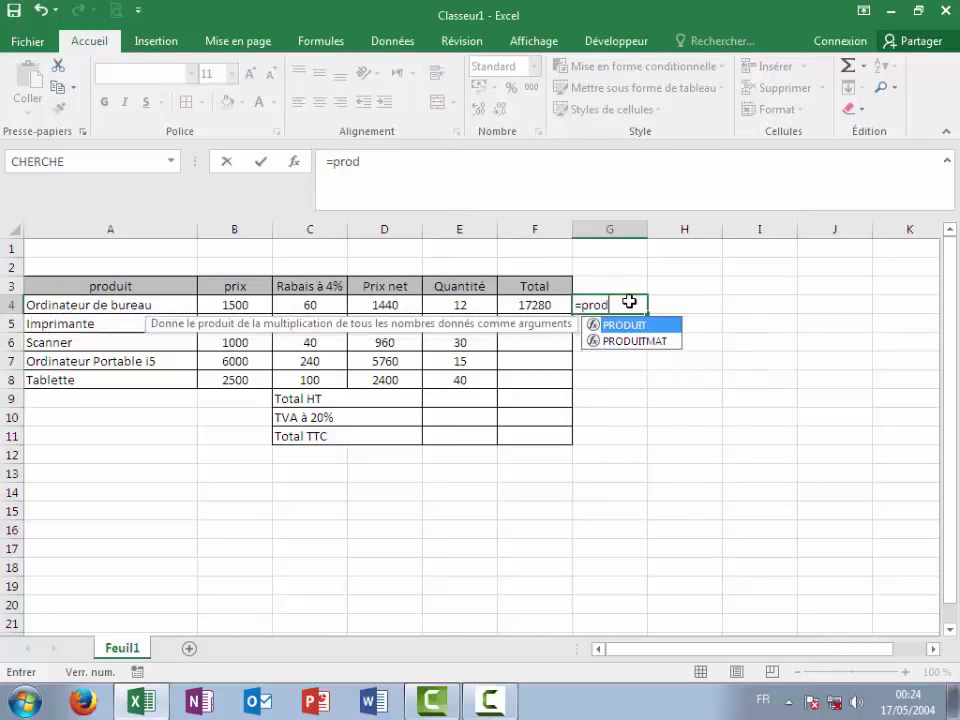
{"action": "type", "text": "uit"}
{"action": "double_click", "coordinate": [618, 326]}
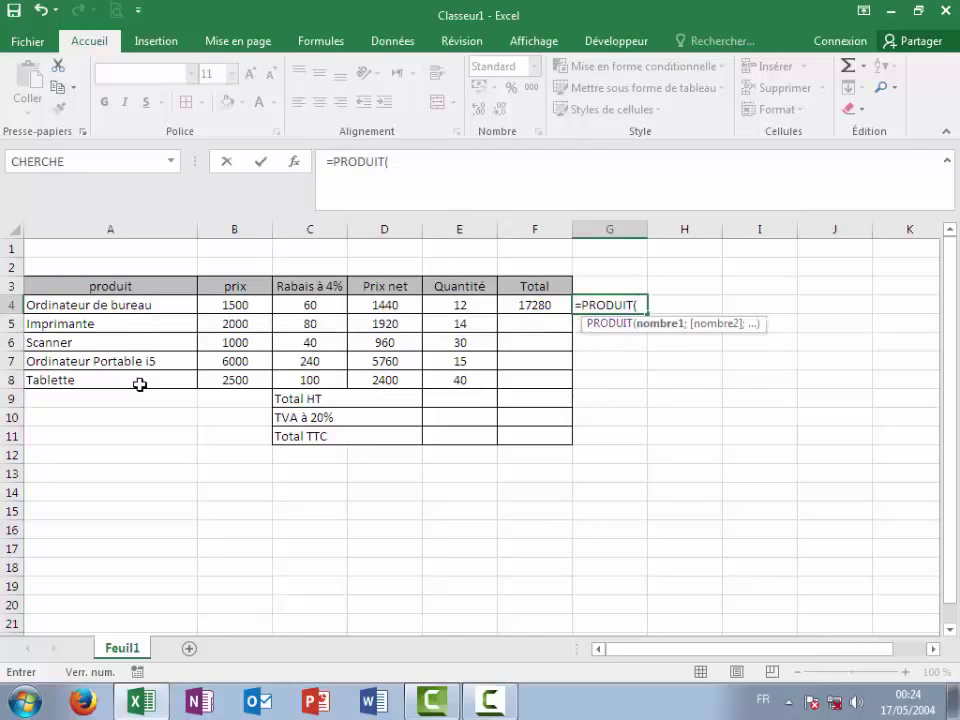
{"action": "left_click_drag", "start_coordinate": [377, 303], "coordinate": [444, 304]}
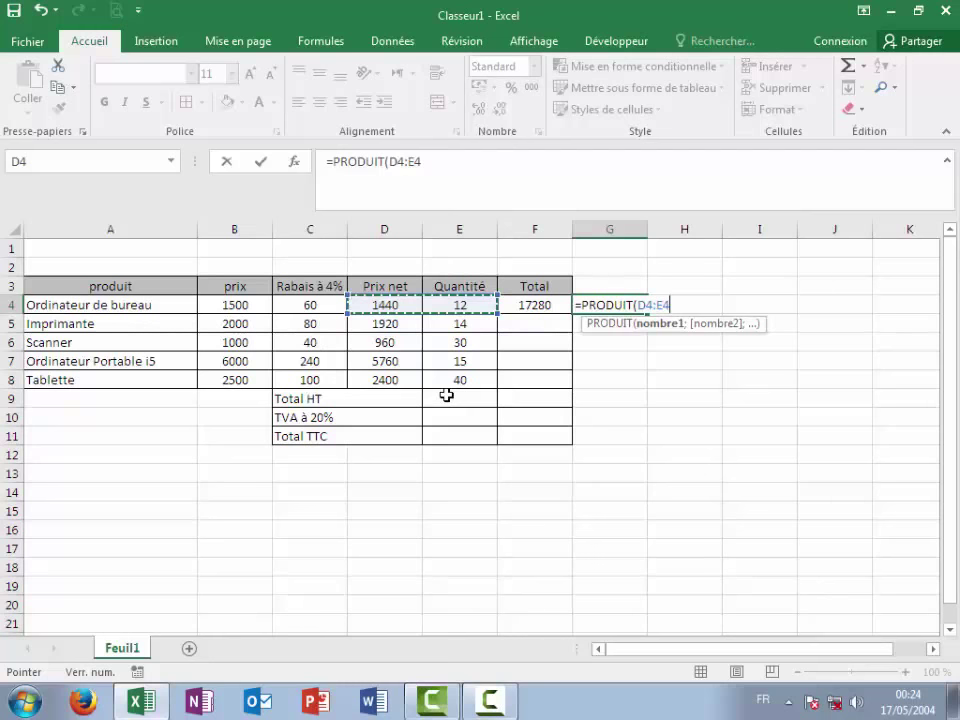
{"action": "key", "text": "Return"}
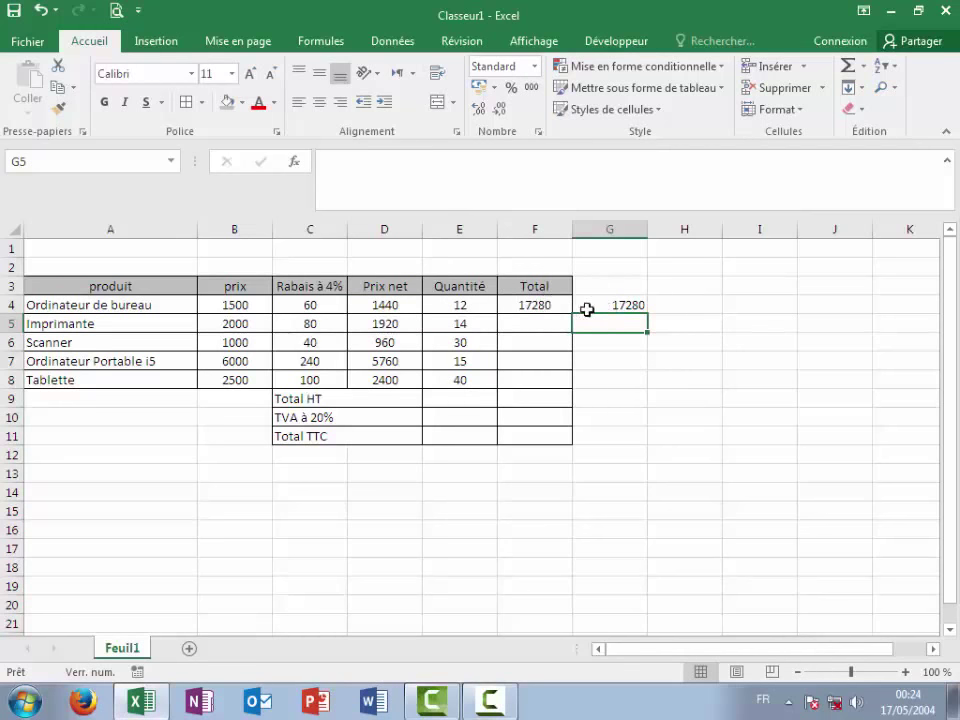
{"action": "left_click", "coordinate": [591, 306]}
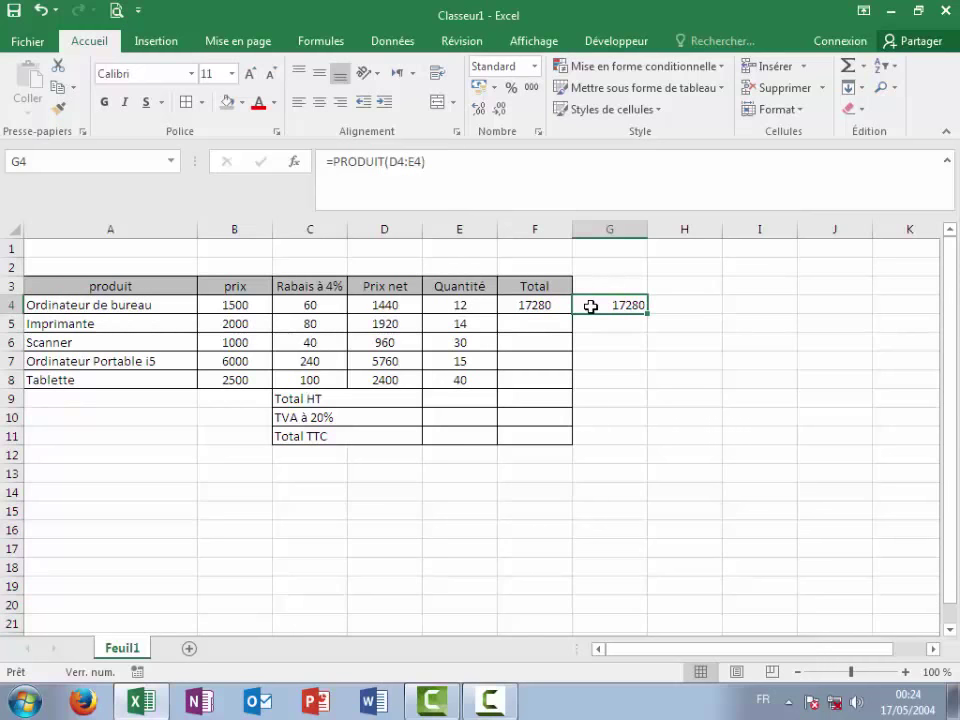
{"action": "key", "text": "Delete"}
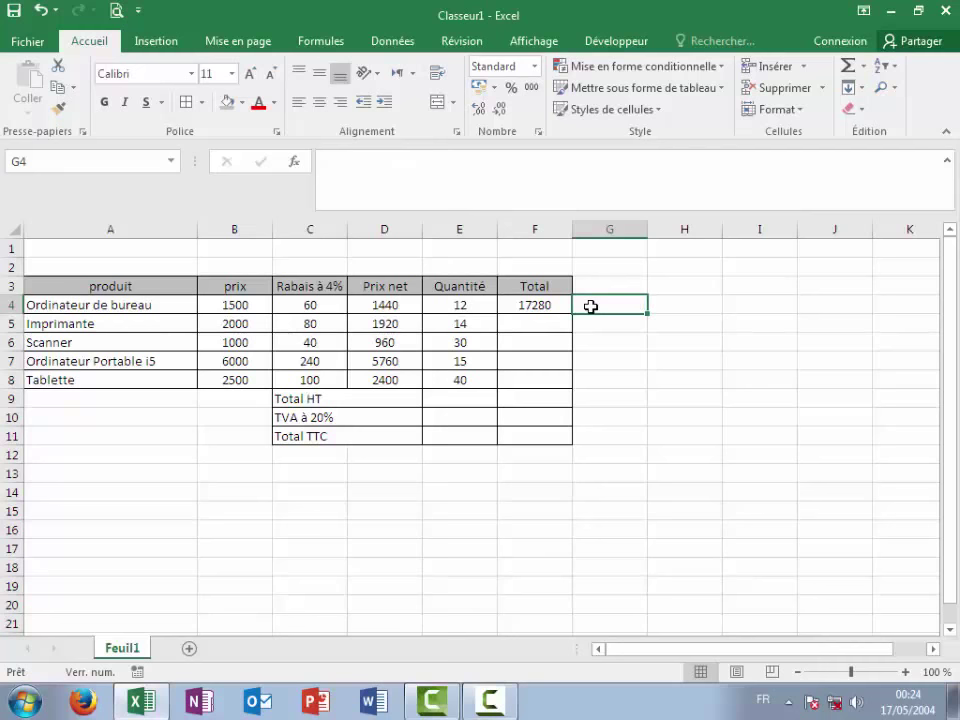
Enter =PRODUIT(D5:E5) in F5 and copy it to F8 (26880, 28800, 86400, 96000)
{"action": "left_click", "coordinate": [551, 305]}
{"action": "left_click", "coordinate": [548, 323]}
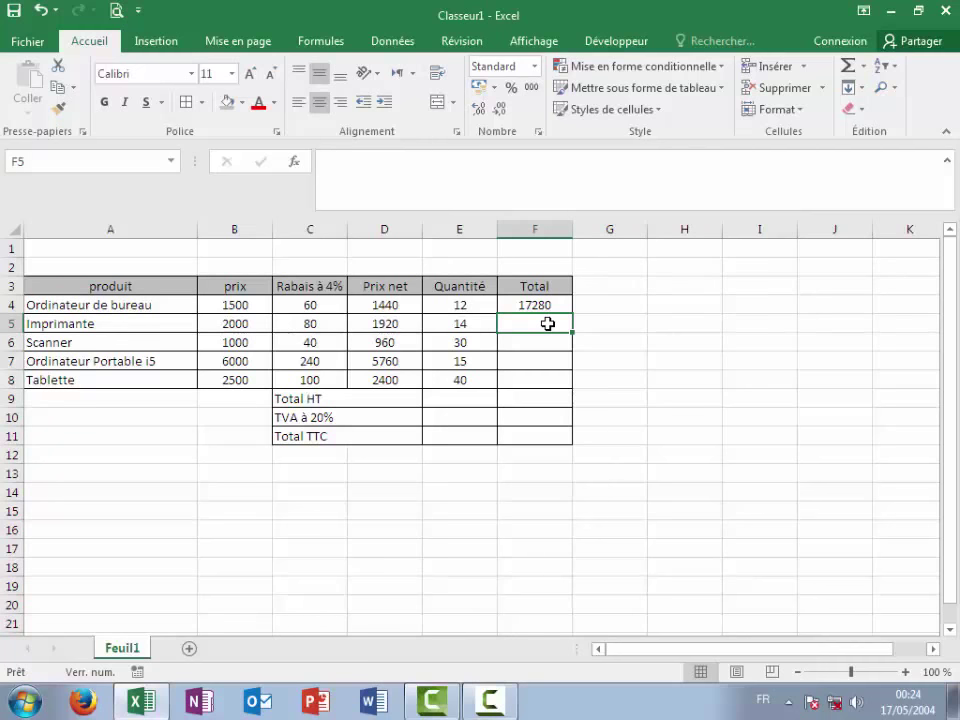
{"action": "type", "text": "=p"}
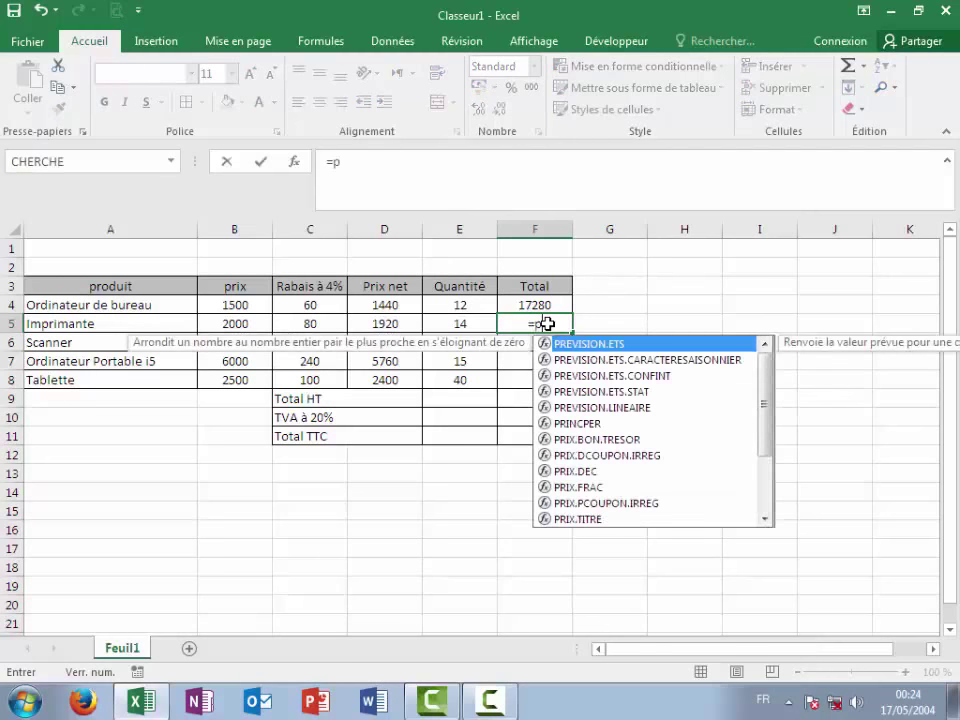
{"action": "type", "text": "rod"}
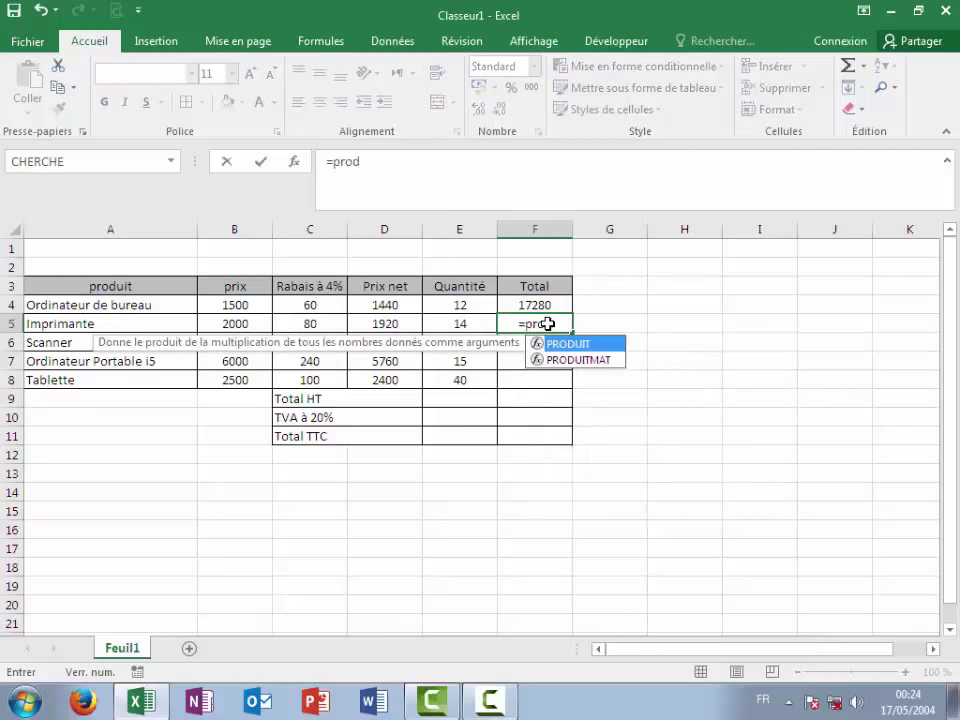
{"action": "type", "text": "uit"}
{"action": "key", "text": "Tab"}
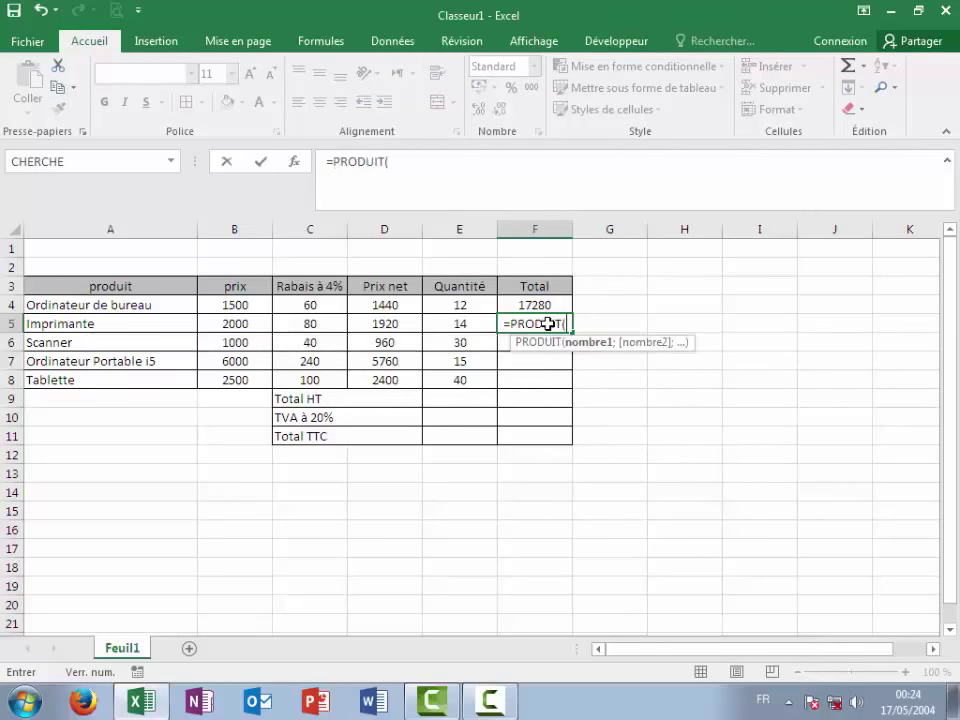
{"action": "left_click", "coordinate": [378, 324]}
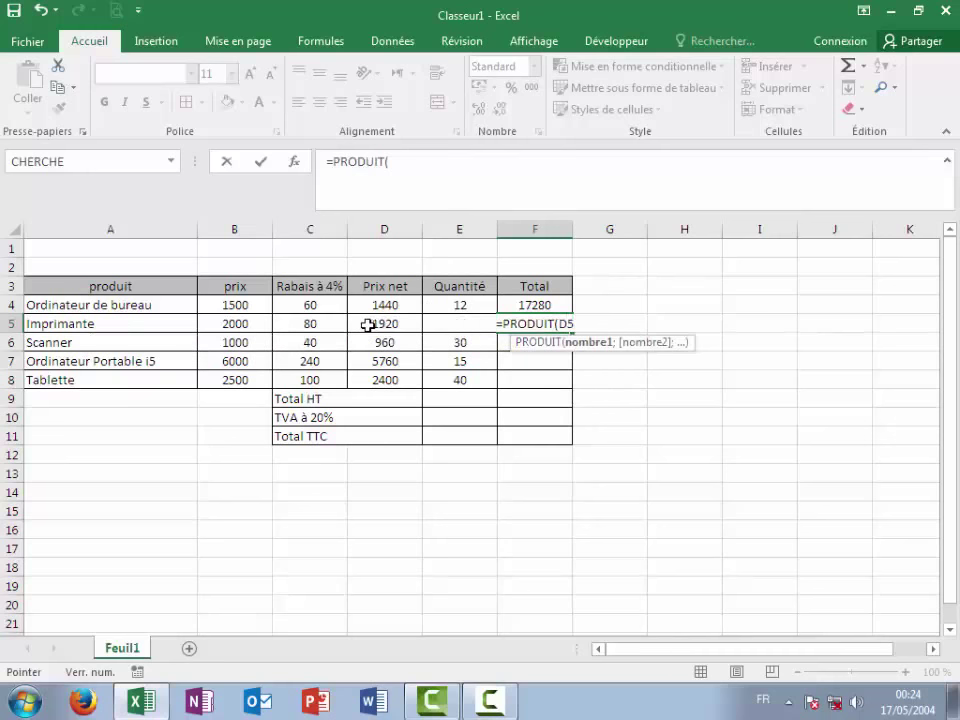
{"action": "left_click_drag", "start_coordinate": [398, 327], "coordinate": [431, 326]}
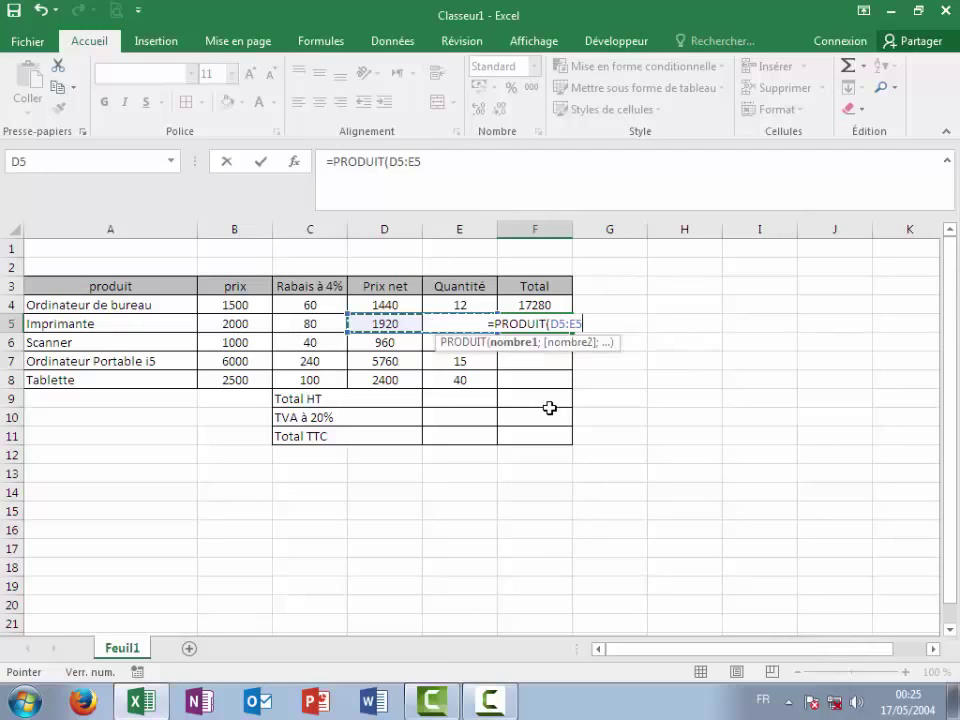
{"action": "key", "text": "Return"}
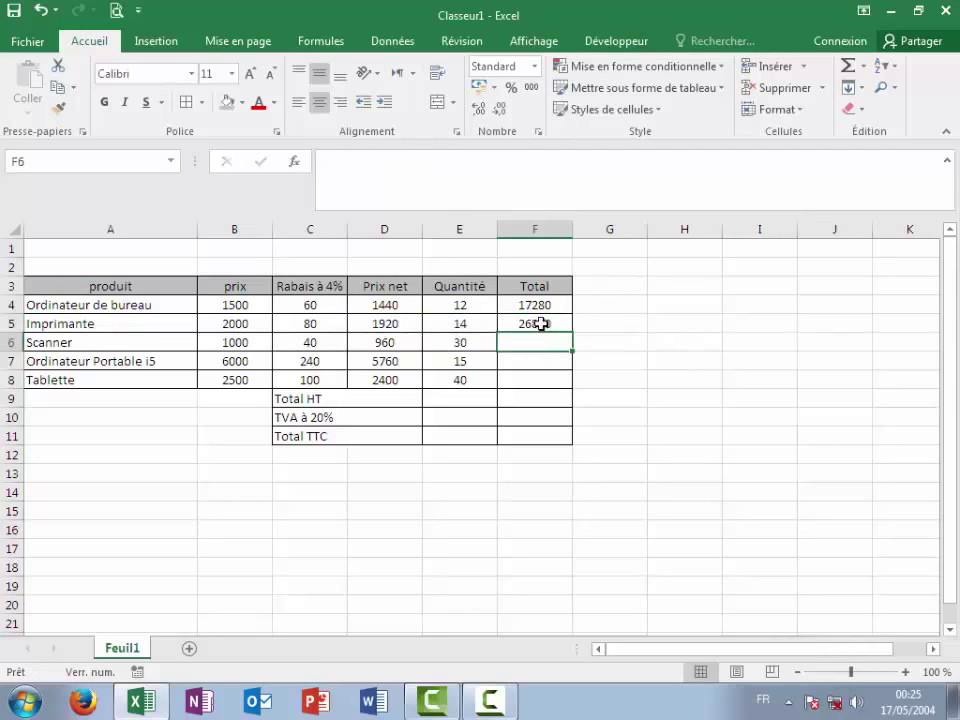
{"action": "left_click", "coordinate": [540, 324]}
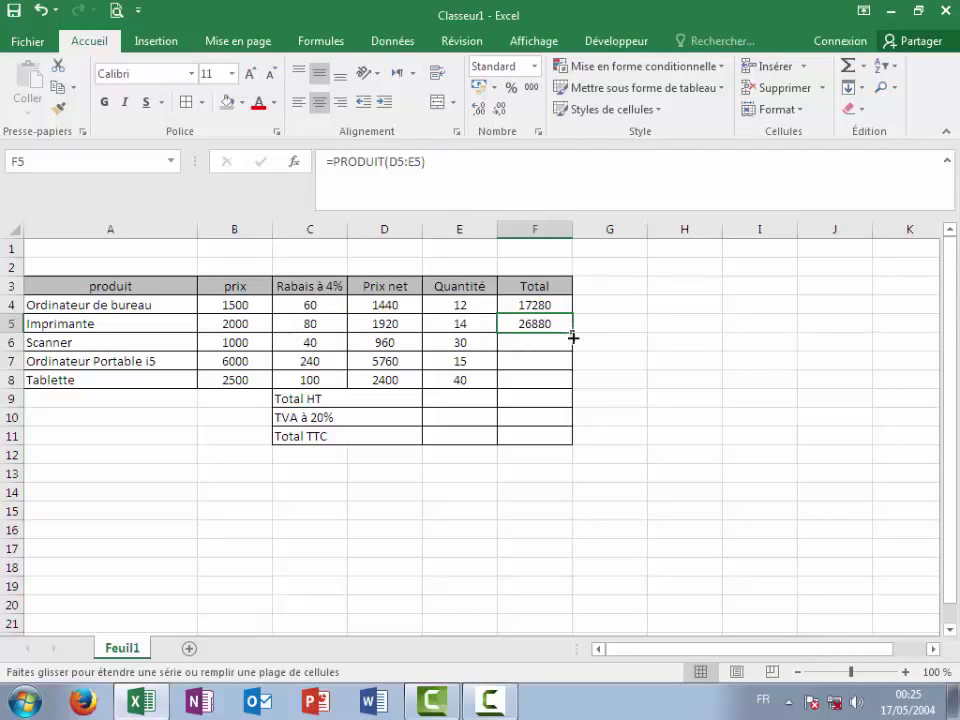
{"action": "left_click_drag", "start_coordinate": [573, 338], "coordinate": [573, 388]}
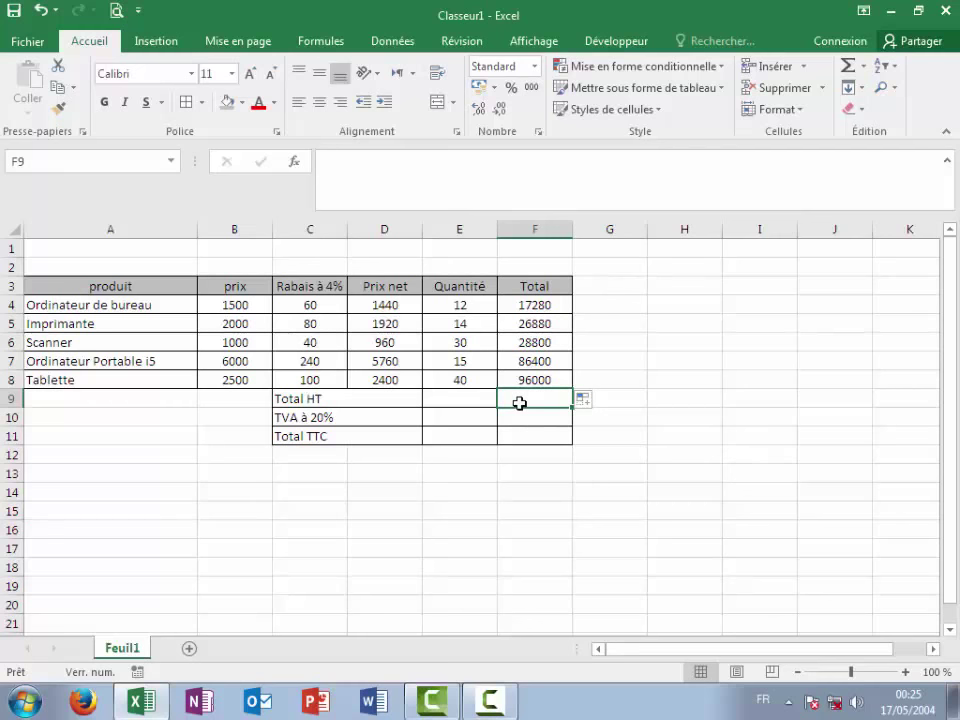
{"action": "type", "text": "="}
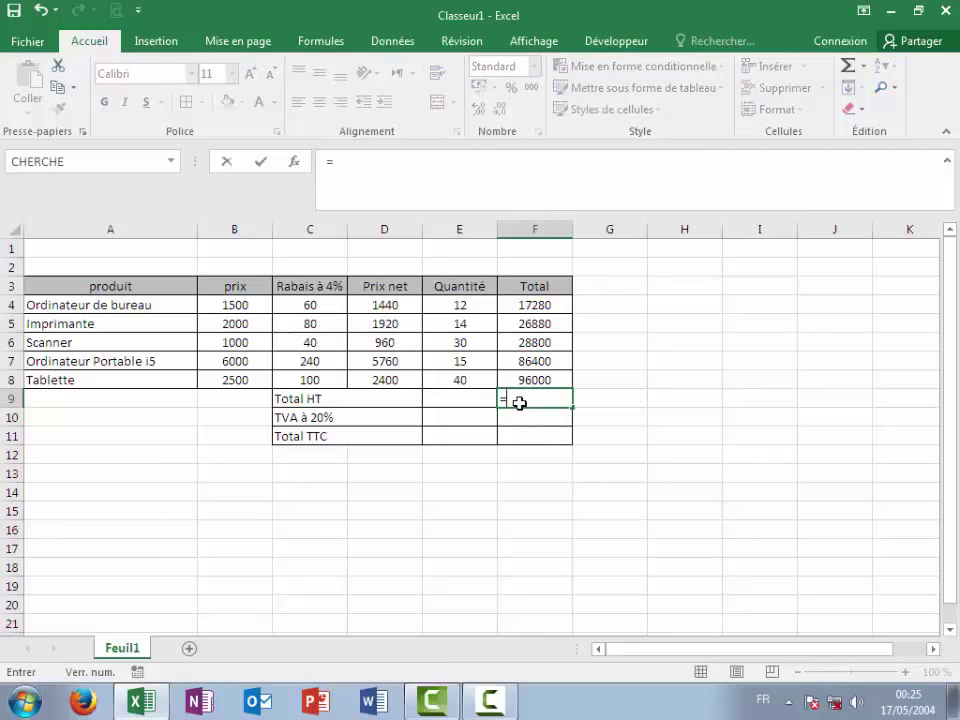
{"action": "type", "text": "som"}
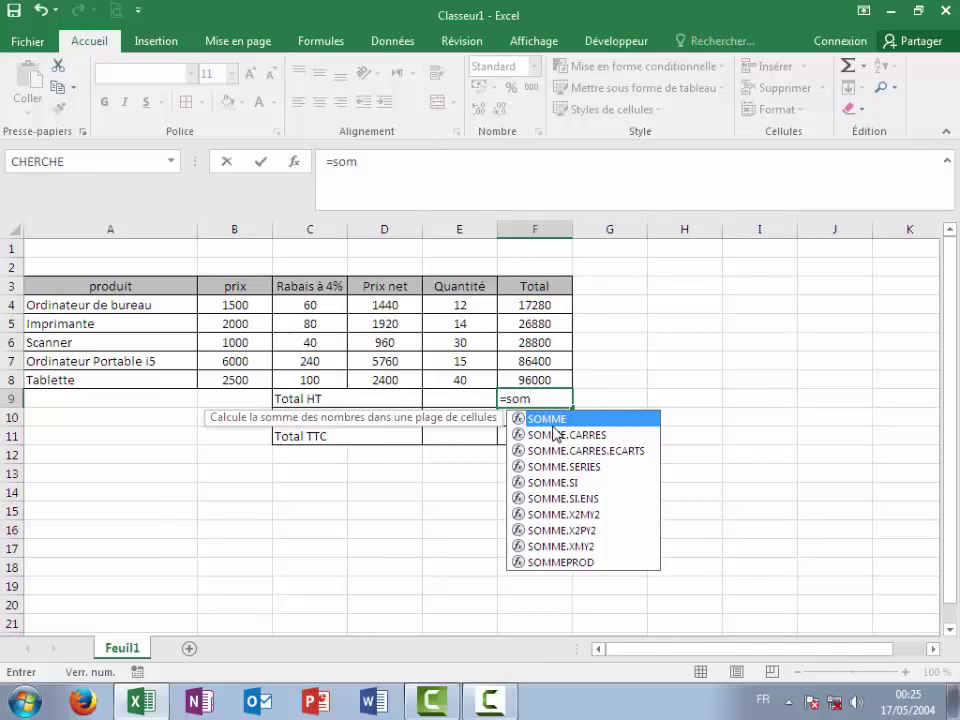
Complete =SOMME(F4:F8) in F9 for a Total HT of 255360
{"action": "key", "text": "Tab"}
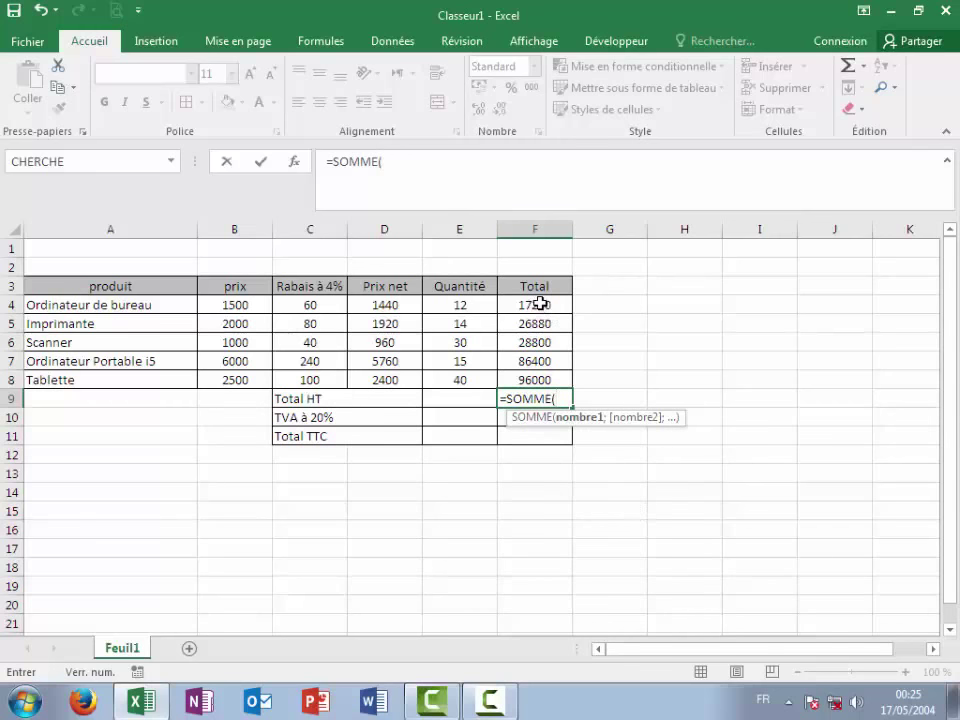
{"action": "left_click_drag", "start_coordinate": [540, 304], "coordinate": [554, 379]}
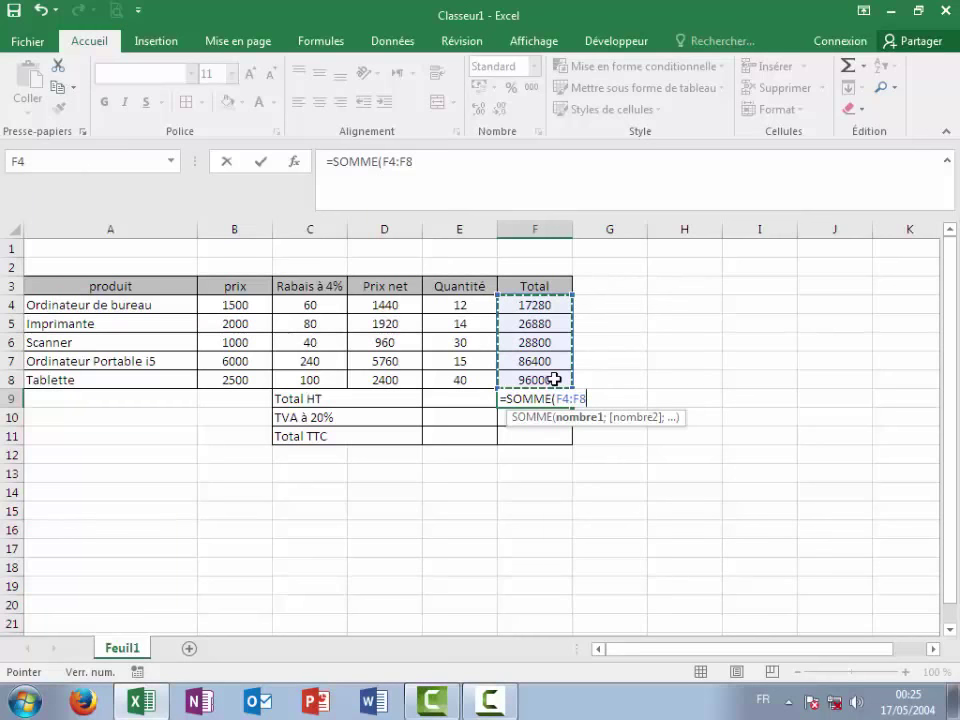
{"action": "key", "text": "Return"}
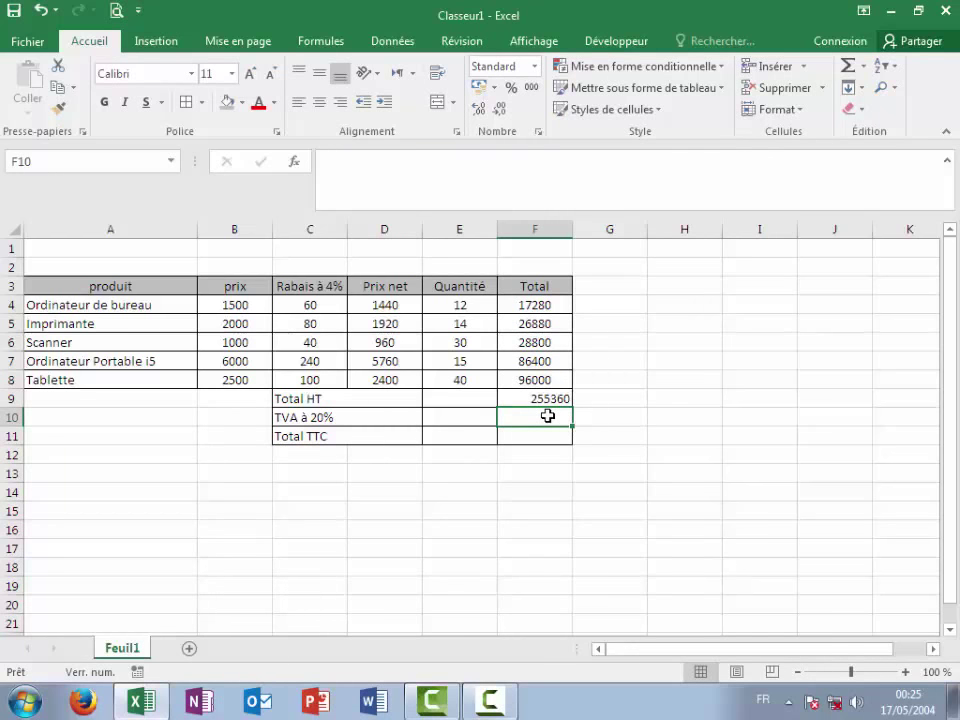
Enter =F9*20% in F10 for a 20% VAT of 51072
{"action": "type", "text": "="}
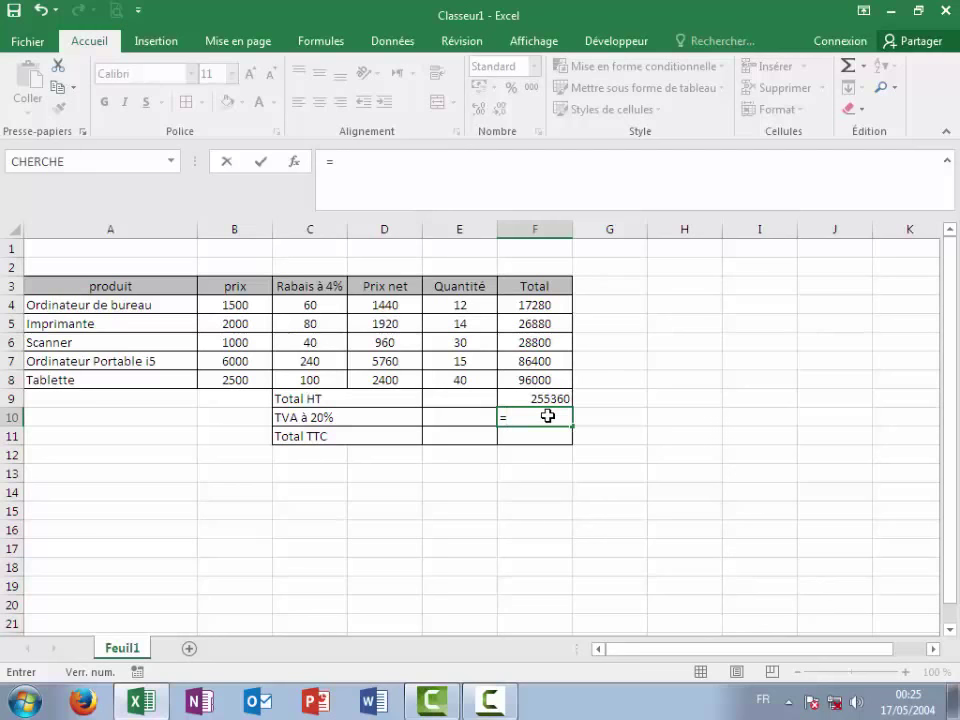
{"action": "left_click", "coordinate": [525, 395]}
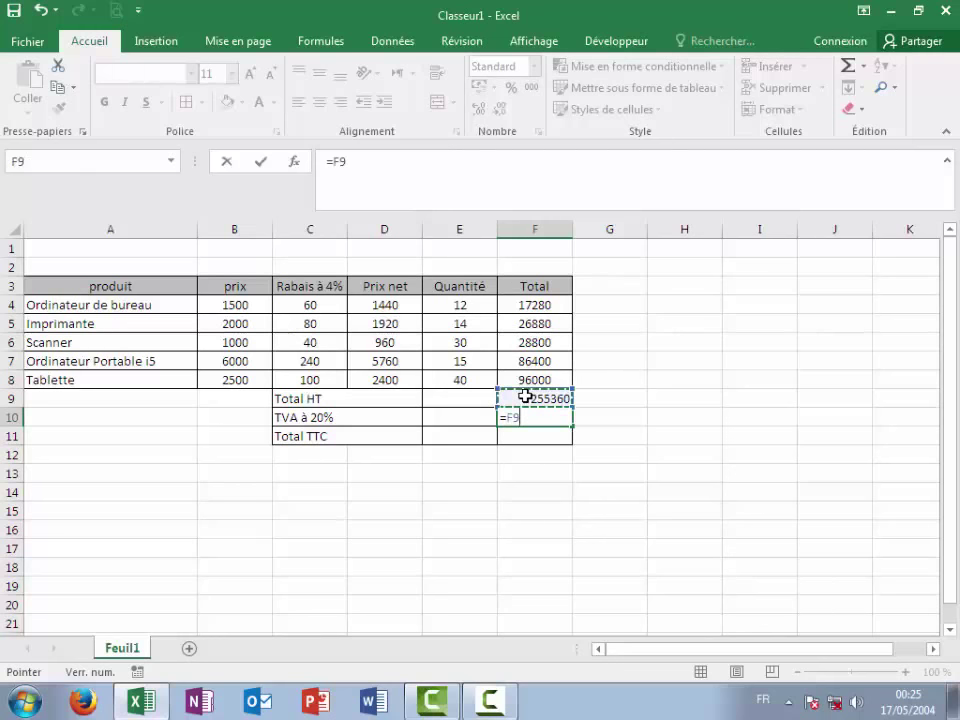
{"action": "type", "text": "*20"}
{"action": "type", "text": "%"}
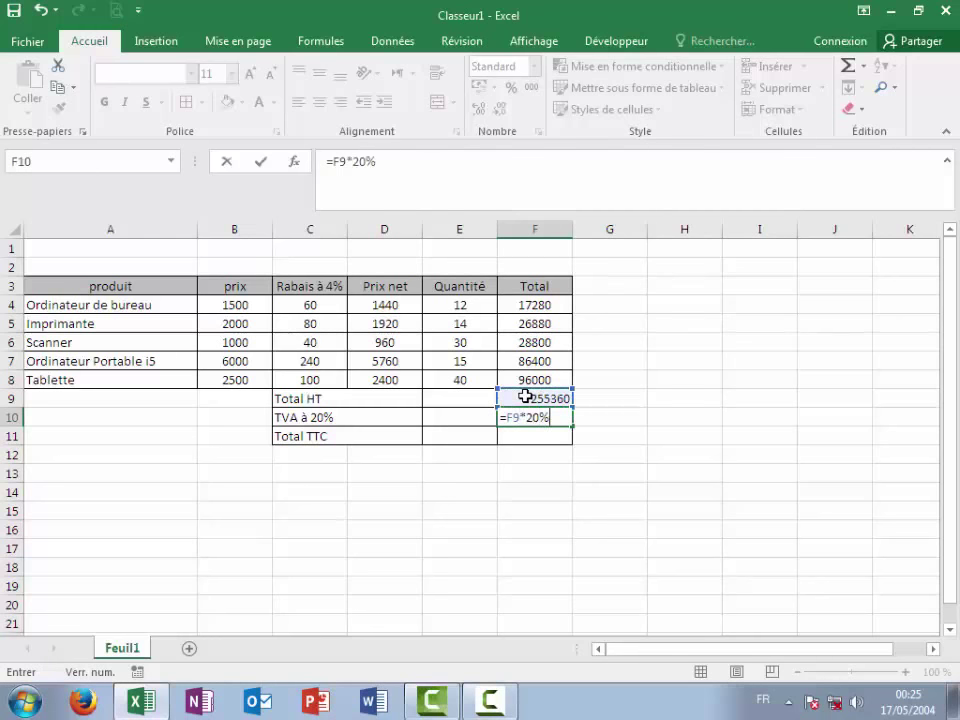
{"action": "key", "text": "Return"}
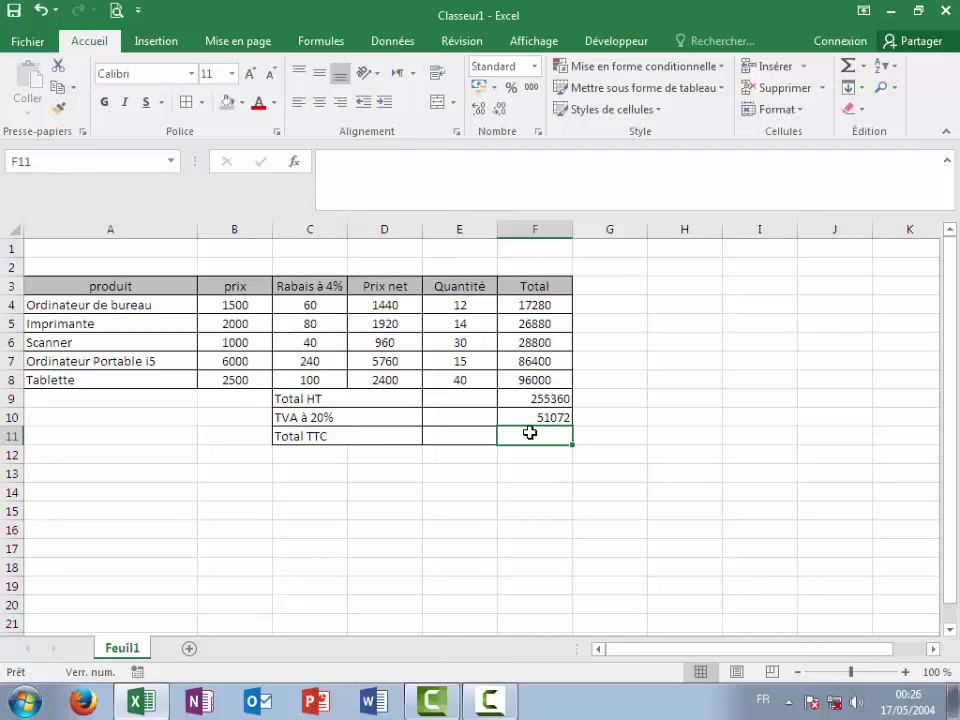
Enter =SOMME(F9:F10) in F11 for a Total TTC of 306432
{"action": "type", "text": "="}
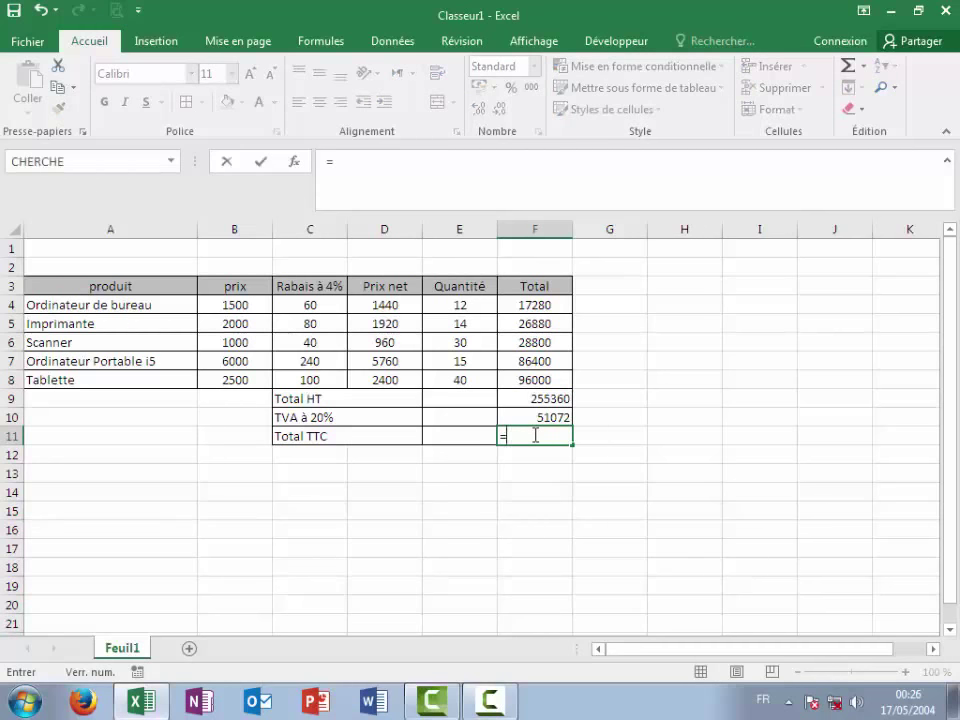
{"action": "type", "text": "som"}
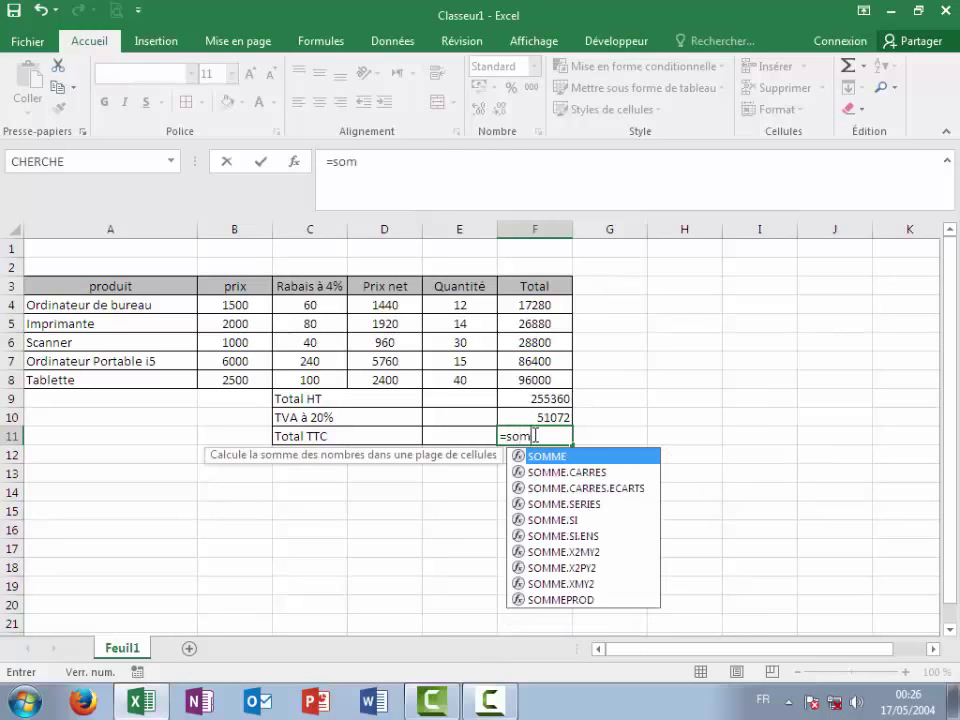
{"action": "type", "text": "me"}
{"action": "key", "text": "Tab"}
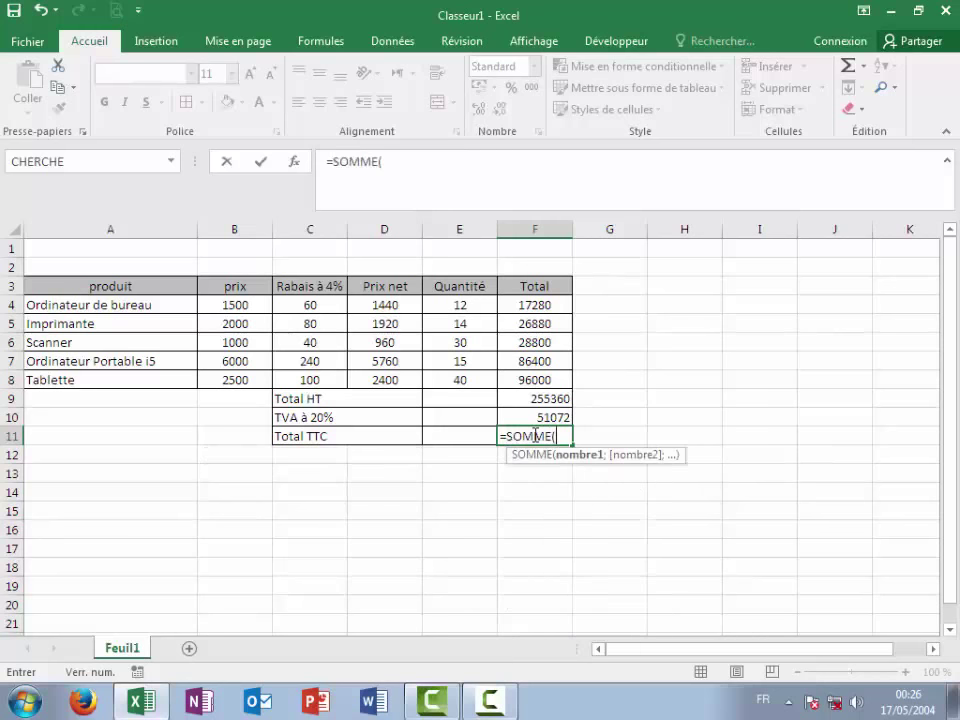
{"action": "left_click", "coordinate": [535, 399]}
{"action": "left_click_drag", "start_coordinate": [535, 399], "coordinate": [538, 422]}
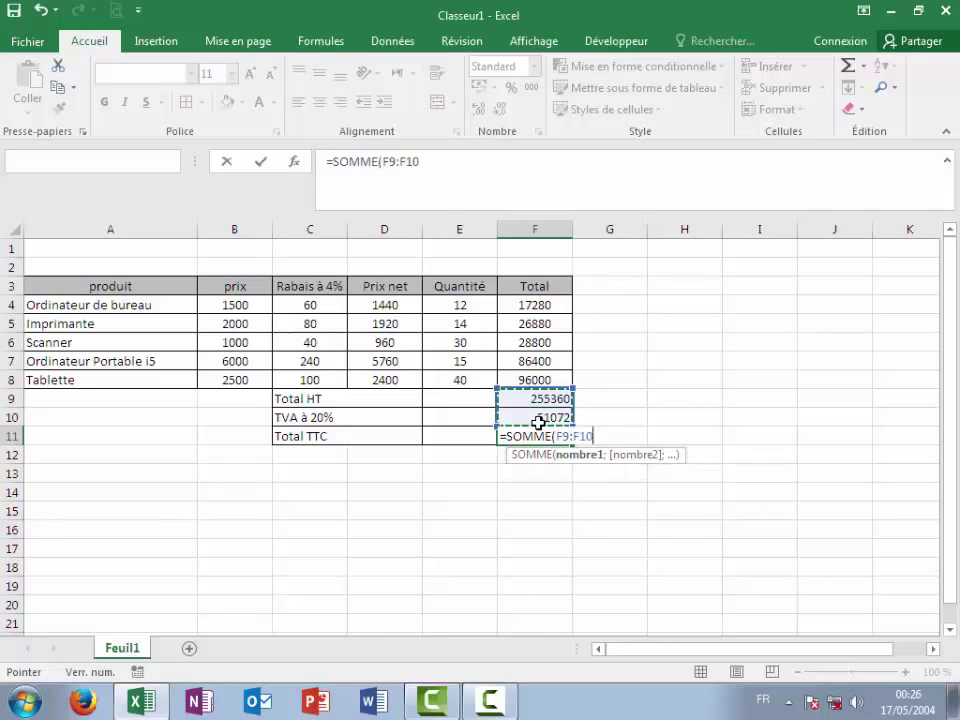
{"action": "key", "text": "Return"}
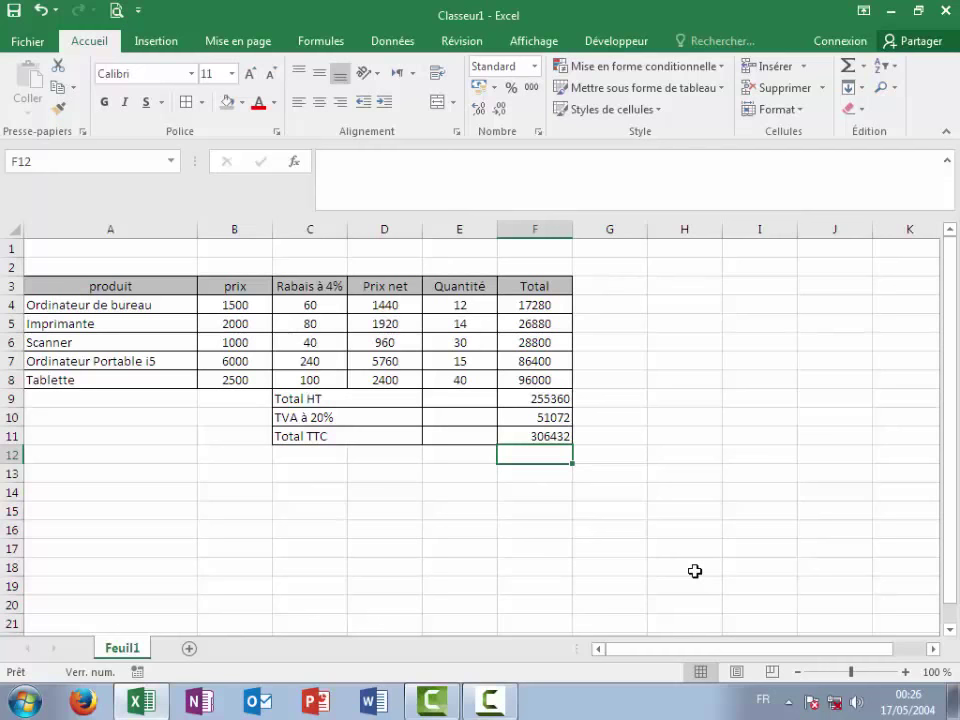
Centre the totals in F9:F11 both horizontally and vertically
{"action": "left_click", "coordinate": [302, 512]}
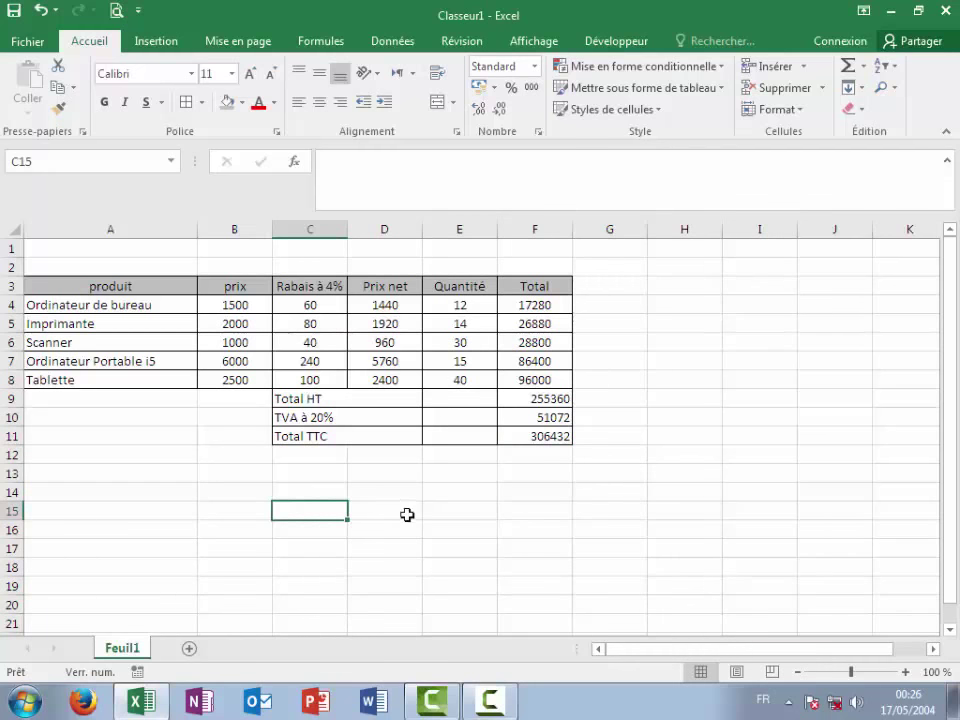
{"action": "left_click_drag", "start_coordinate": [514, 400], "coordinate": [519, 437]}
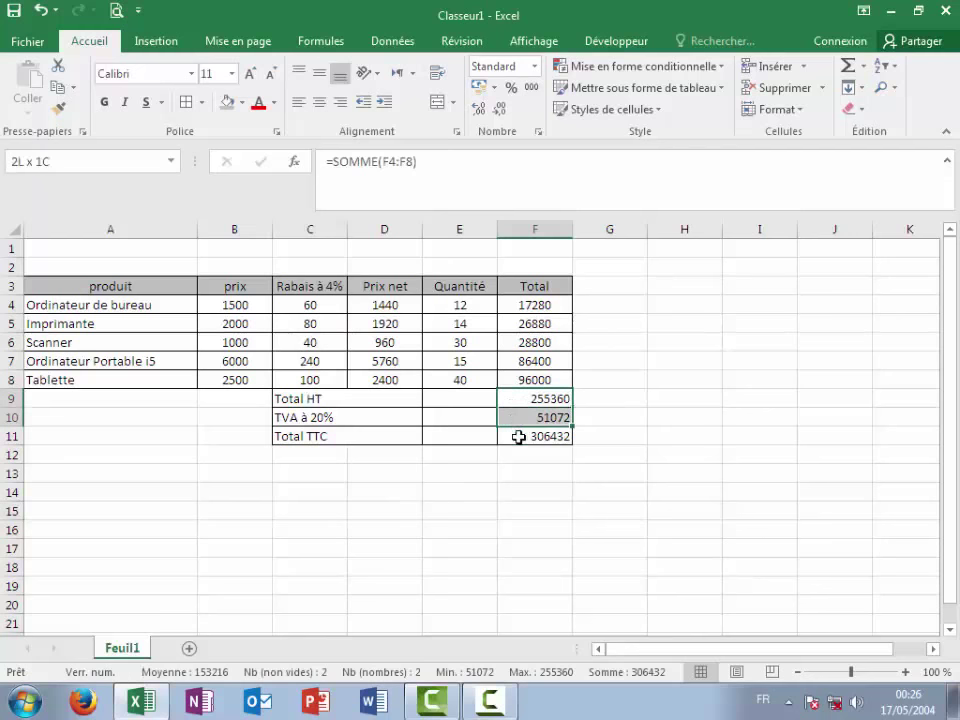
{"action": "left_click", "coordinate": [318, 103]}
{"action": "left_click", "coordinate": [319, 73]}
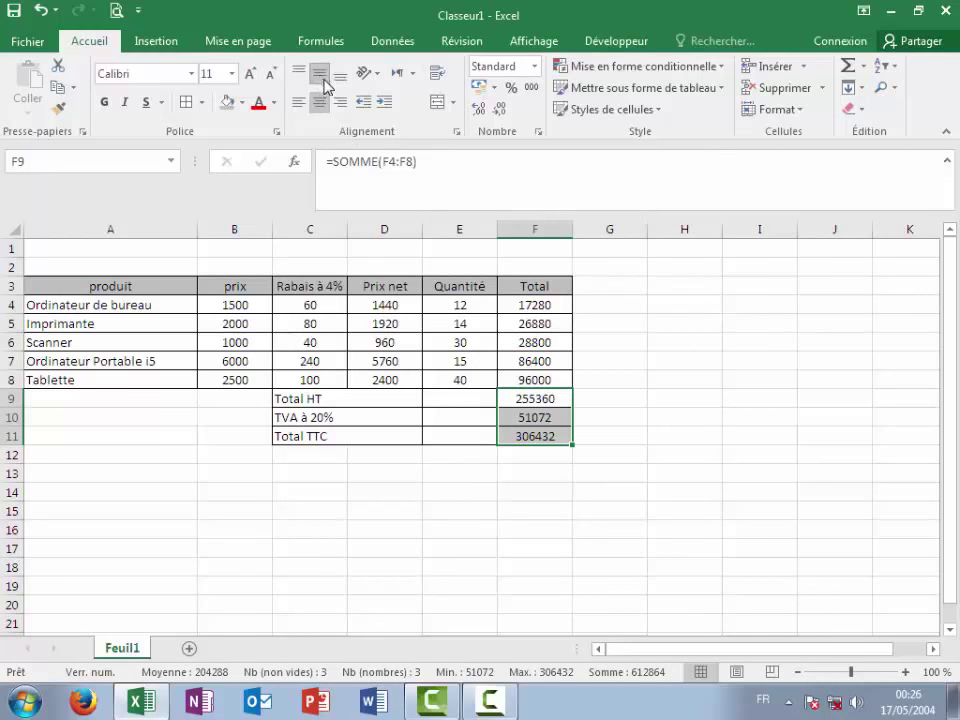
Give F9:F11 the custom number format # ##0,00 " DH"
{"action": "left_click", "coordinate": [539, 132]}
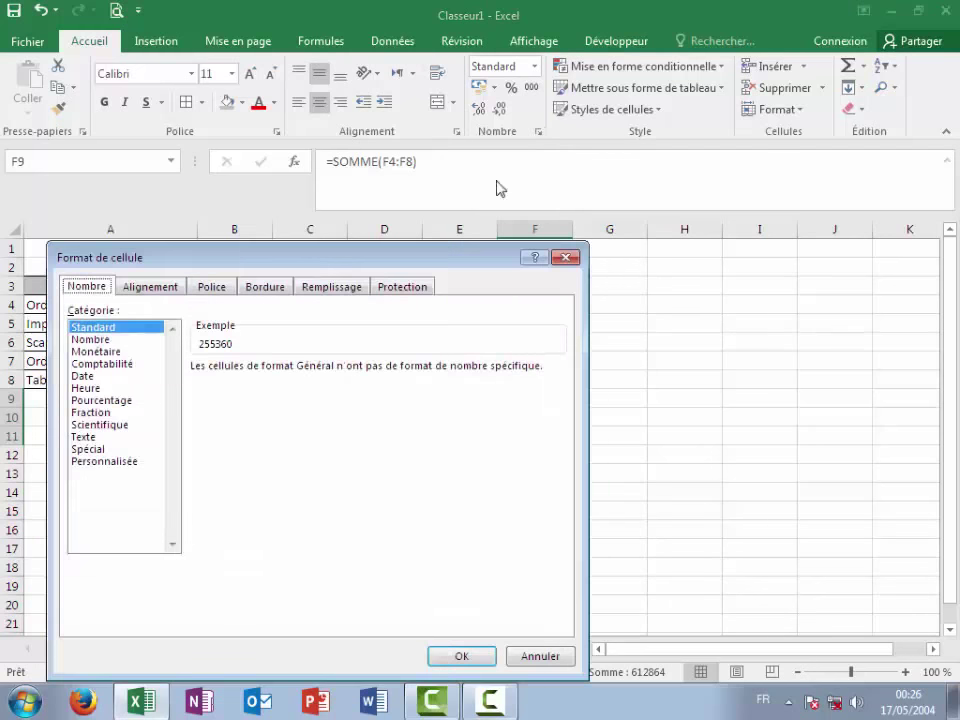
{"action": "left_click", "coordinate": [133, 468]}
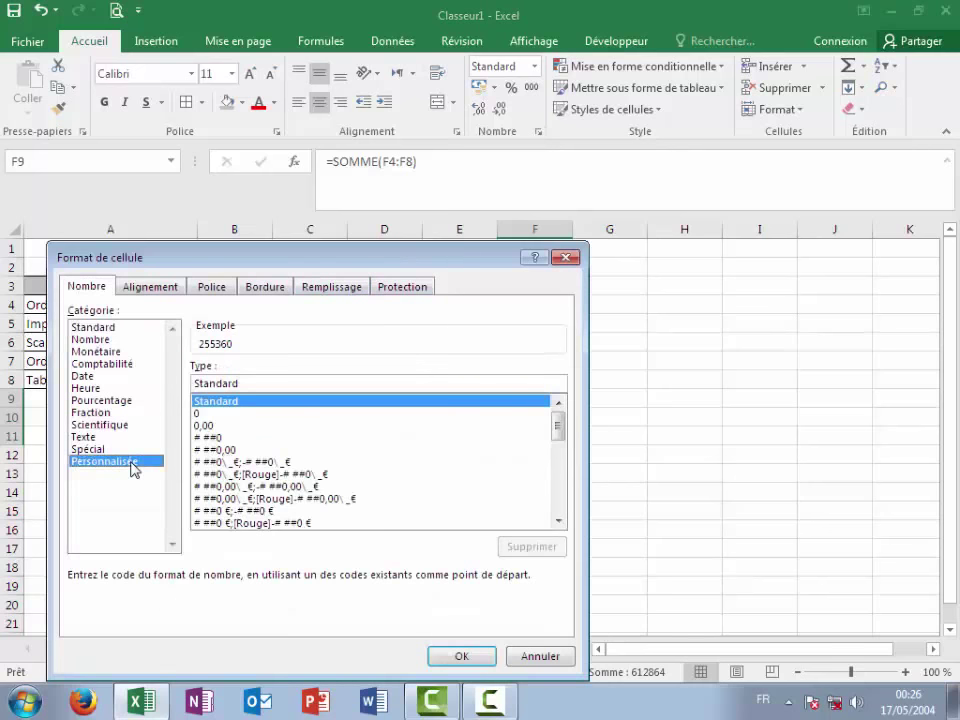
{"action": "left_click", "coordinate": [231, 450]}
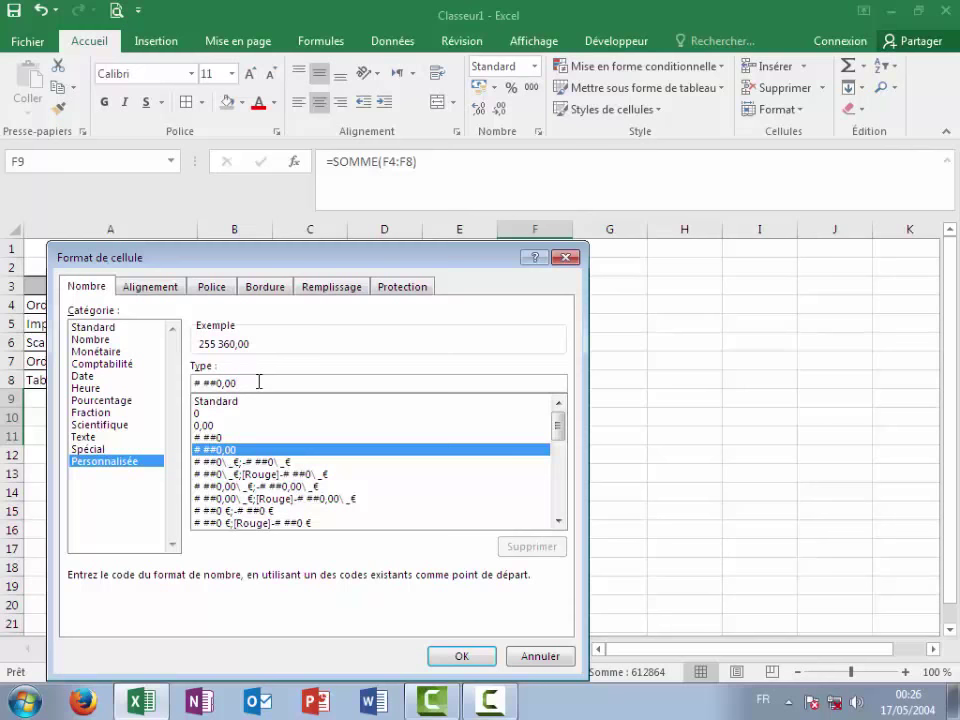
{"action": "left_click", "coordinate": [258, 382]}
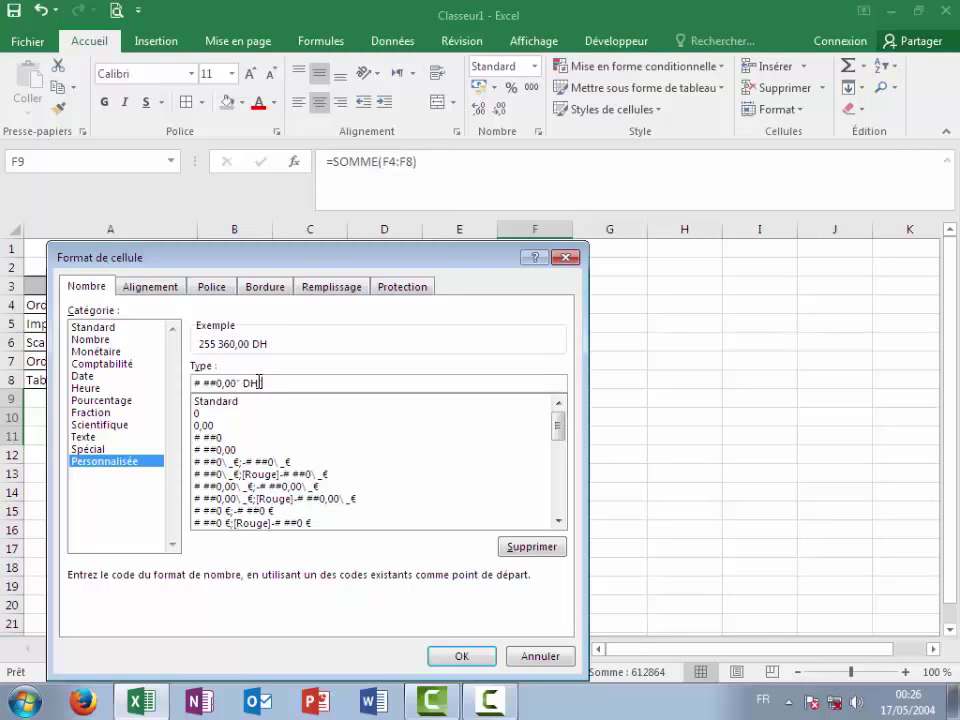
{"action": "left_click", "coordinate": [436, 656]}
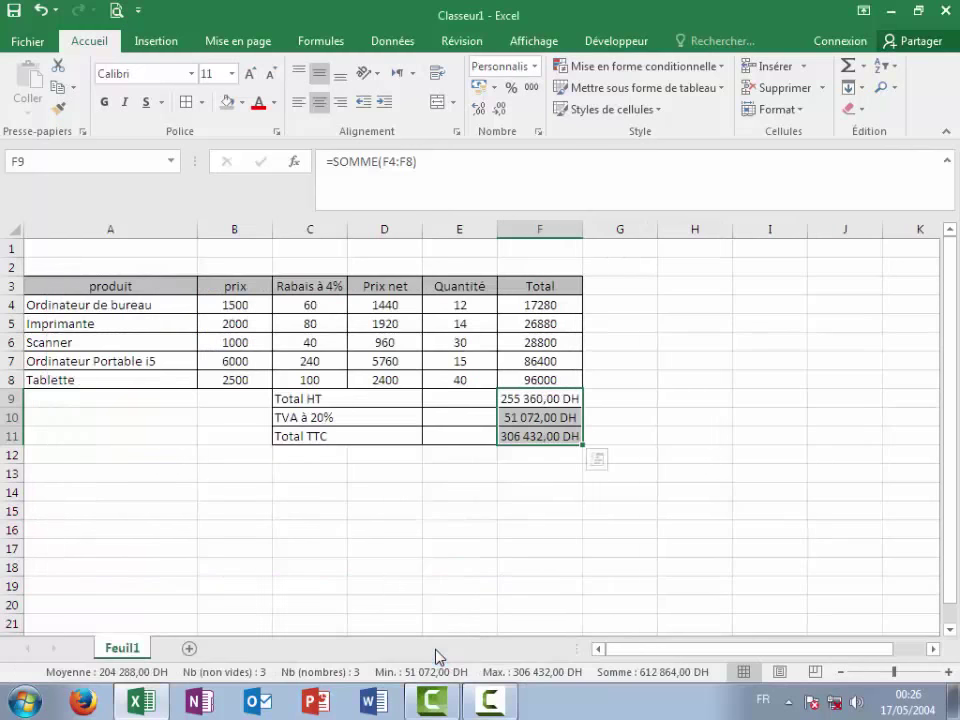
{"action": "left_click", "coordinate": [428, 474]}
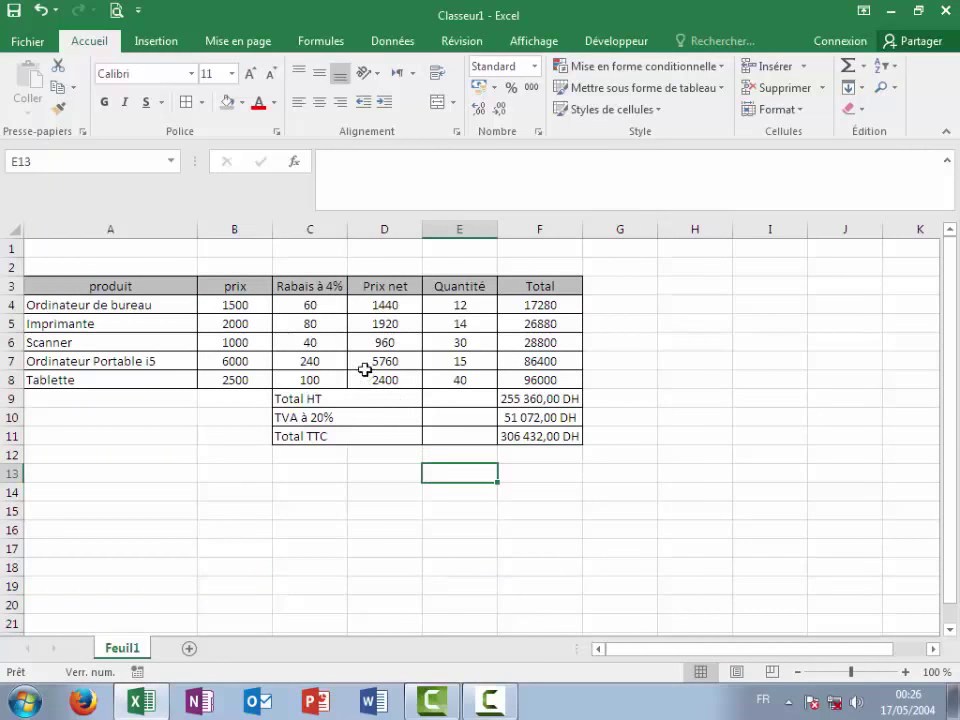
Apply a light green theme fill to the Total HT, TVA and TTC cells F9:F11
{"action": "left_click", "coordinate": [249, 304]}
{"action": "double_click", "coordinate": [254, 305]}
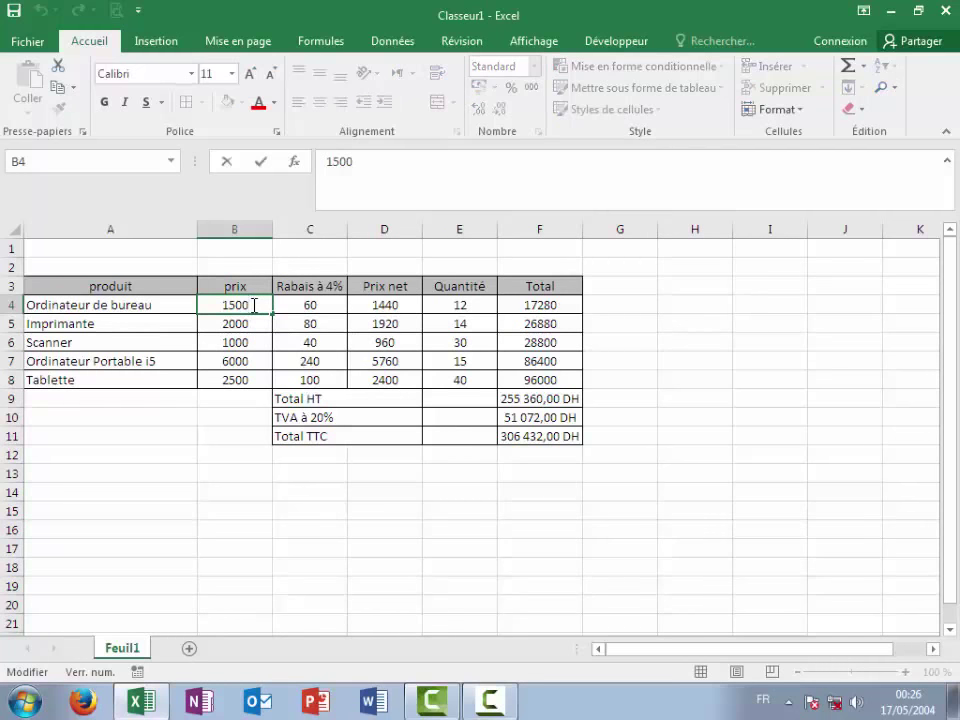
{"action": "left_click", "coordinate": [508, 509]}
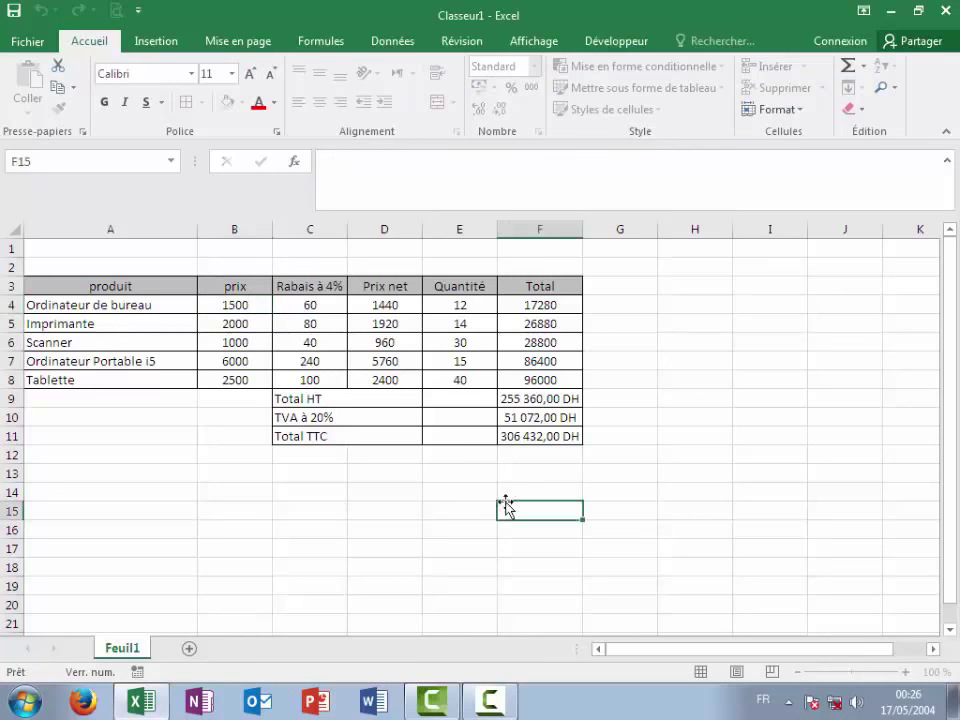
{"action": "left_click", "coordinate": [531, 396]}
{"action": "left_click_drag", "start_coordinate": [531, 396], "coordinate": [538, 430]}
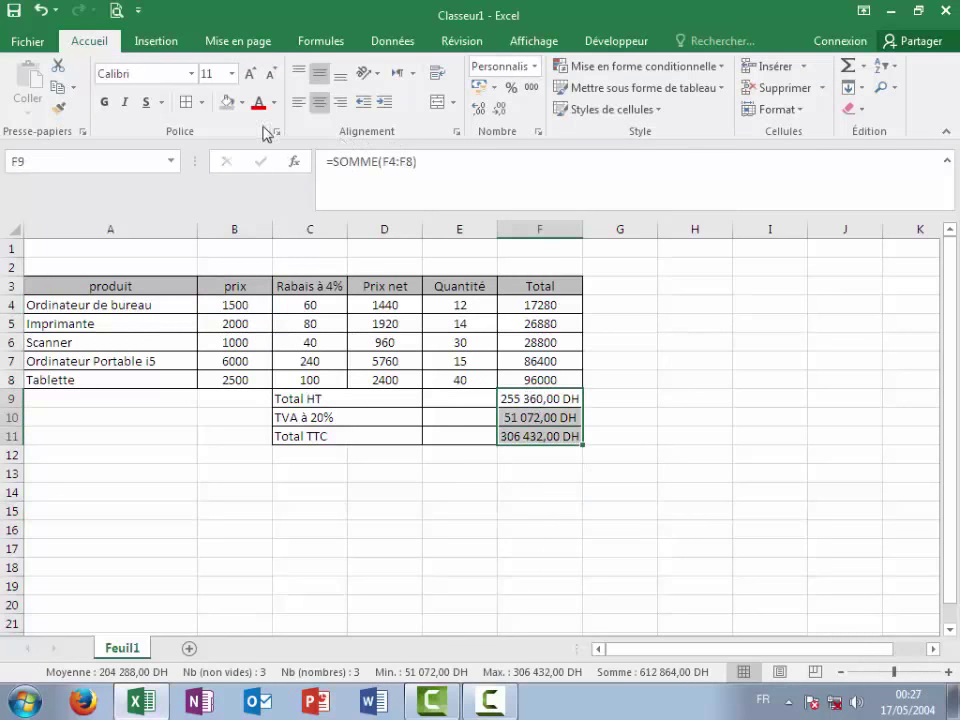
{"action": "left_click", "coordinate": [241, 102]}
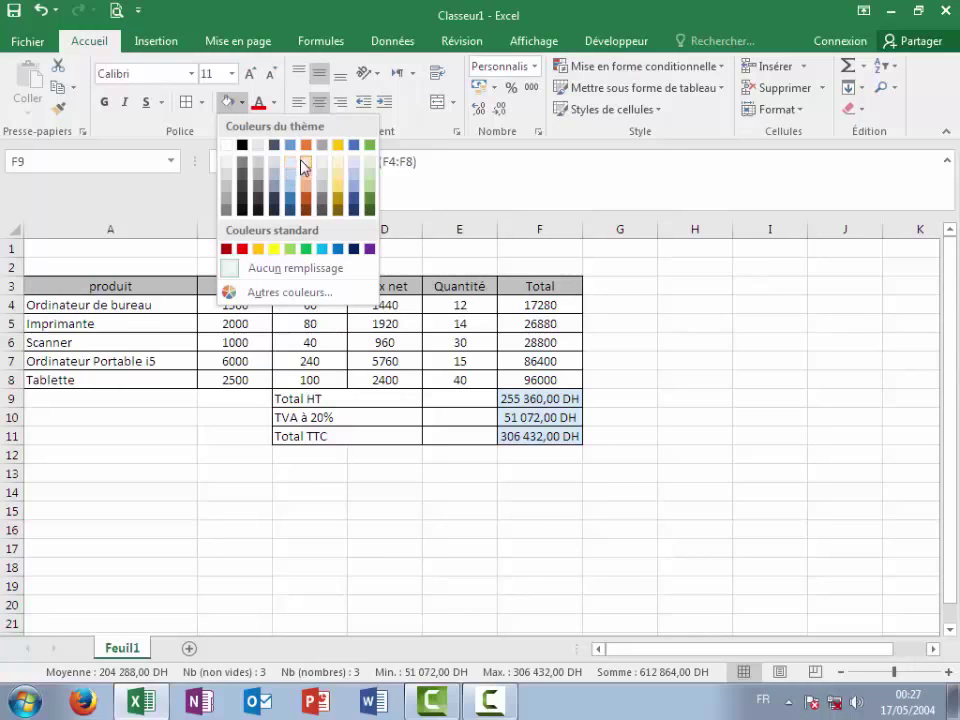
{"action": "left_click", "coordinate": [372, 183]}
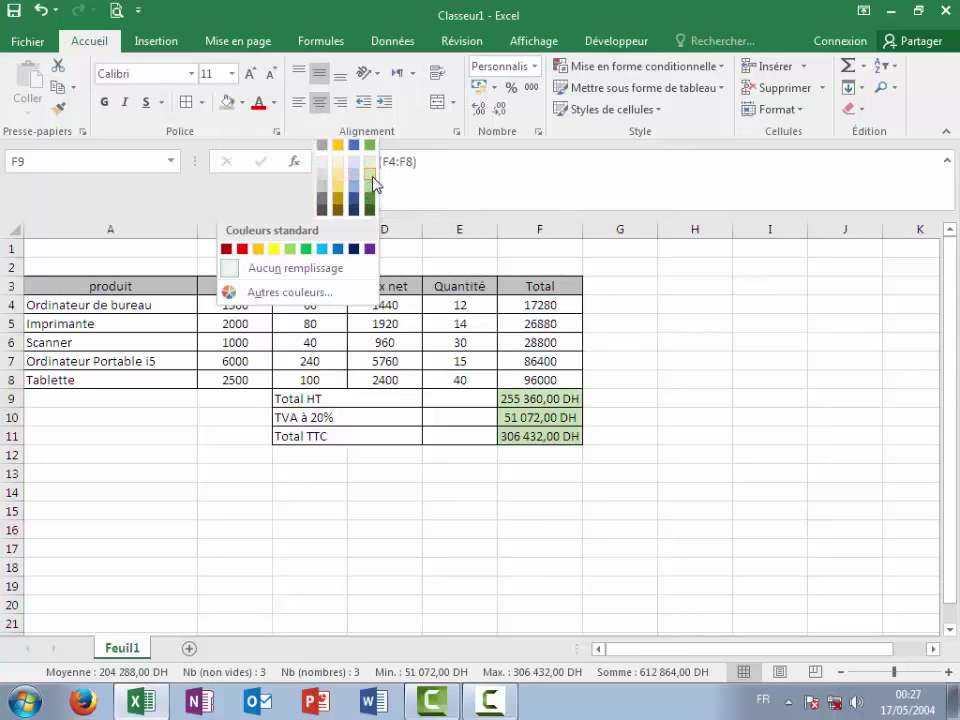
Right-align the Total HT, TVA à 20% and Total TTC labels in C9:D11
{"action": "left_click_drag", "start_coordinate": [358, 401], "coordinate": [364, 431]}
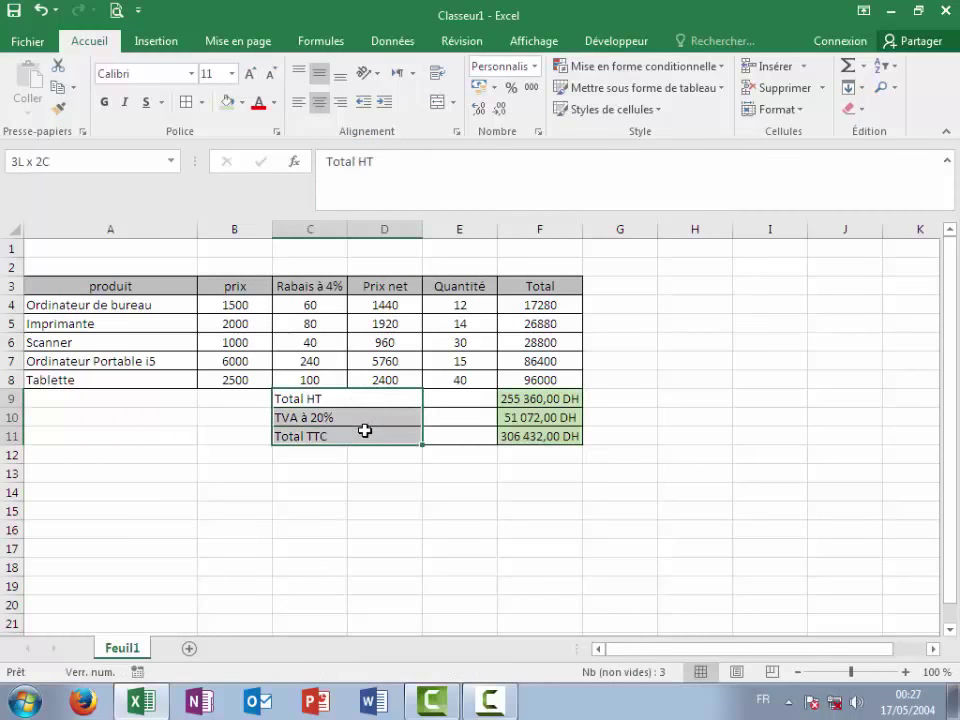
{"action": "left_click", "coordinate": [320, 106]}
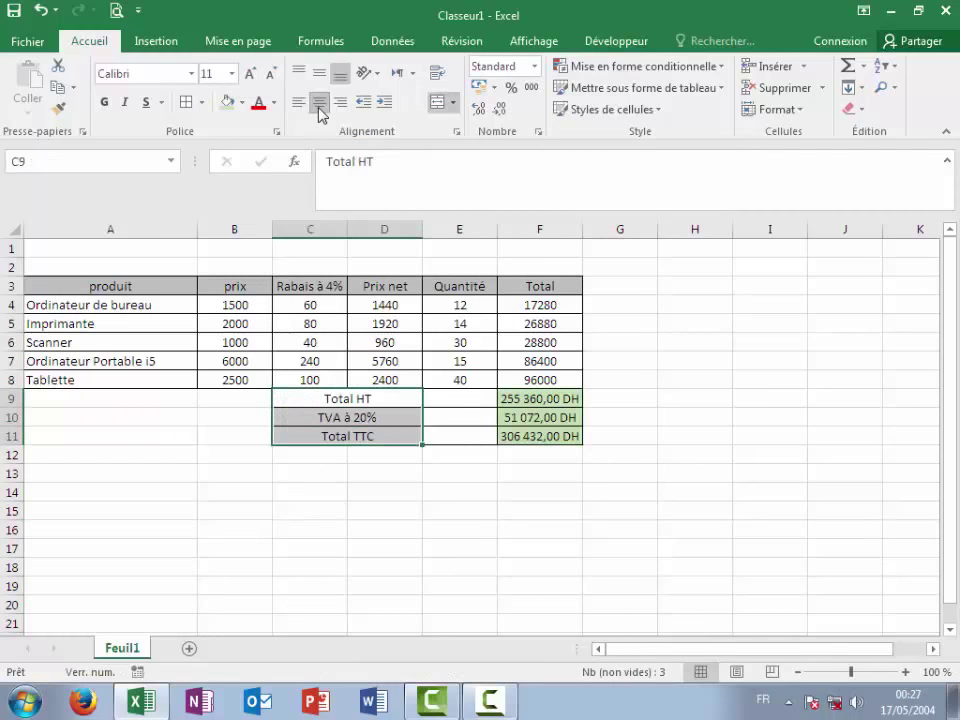
{"action": "left_click", "coordinate": [341, 104]}
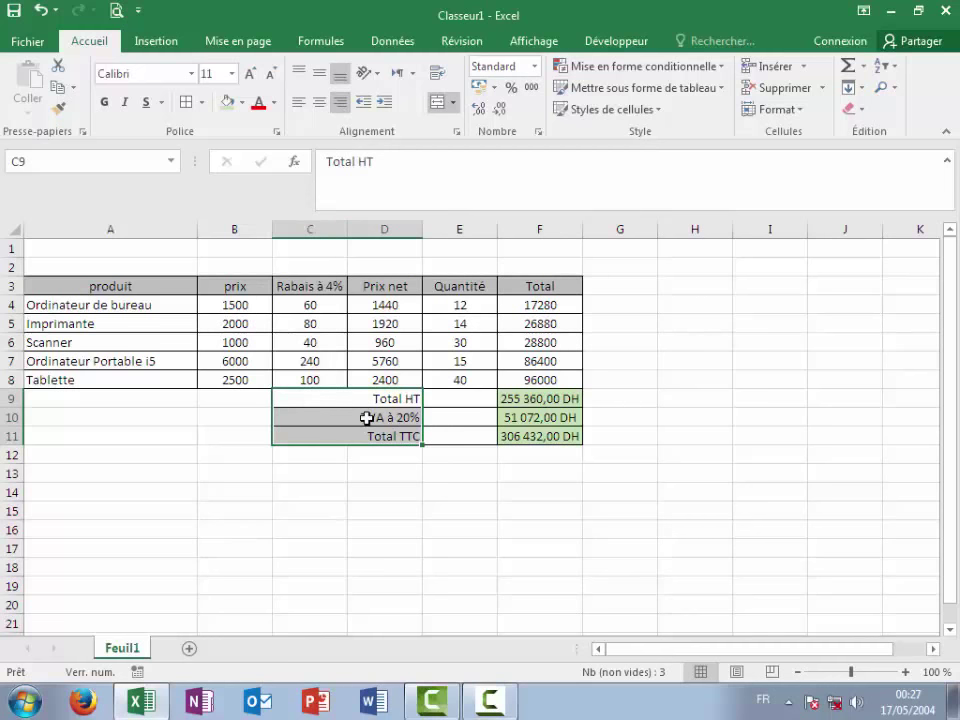
{"action": "left_click", "coordinate": [383, 511]}
Merge each total label row across columns C to E with Fusionner
{"action": "left_click", "coordinate": [344, 397]}
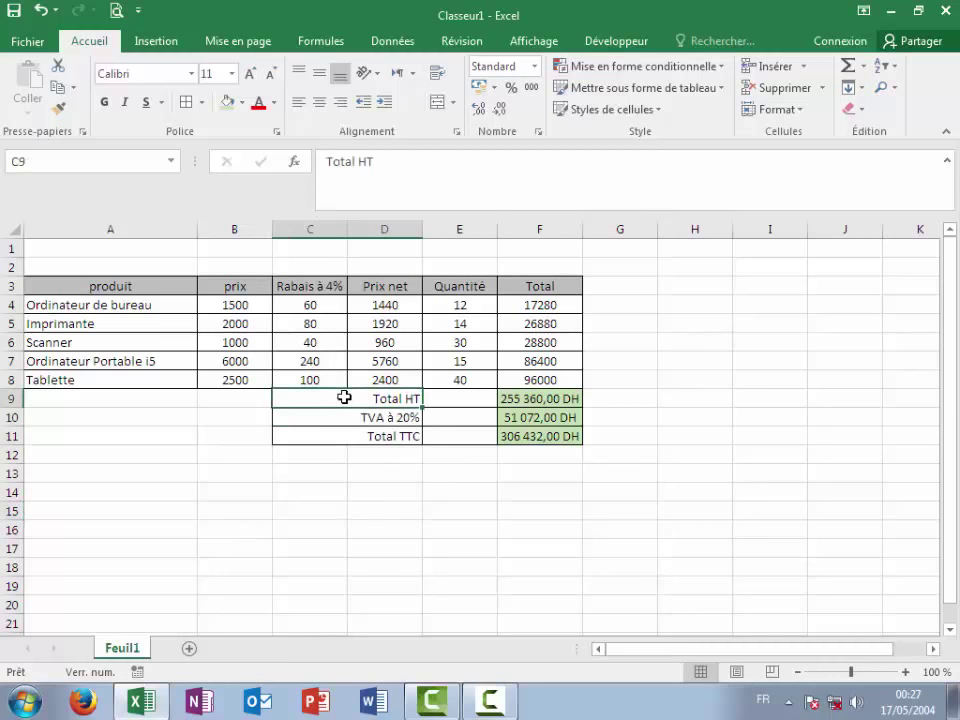
{"action": "left_click_drag", "start_coordinate": [344, 397], "coordinate": [435, 430]}
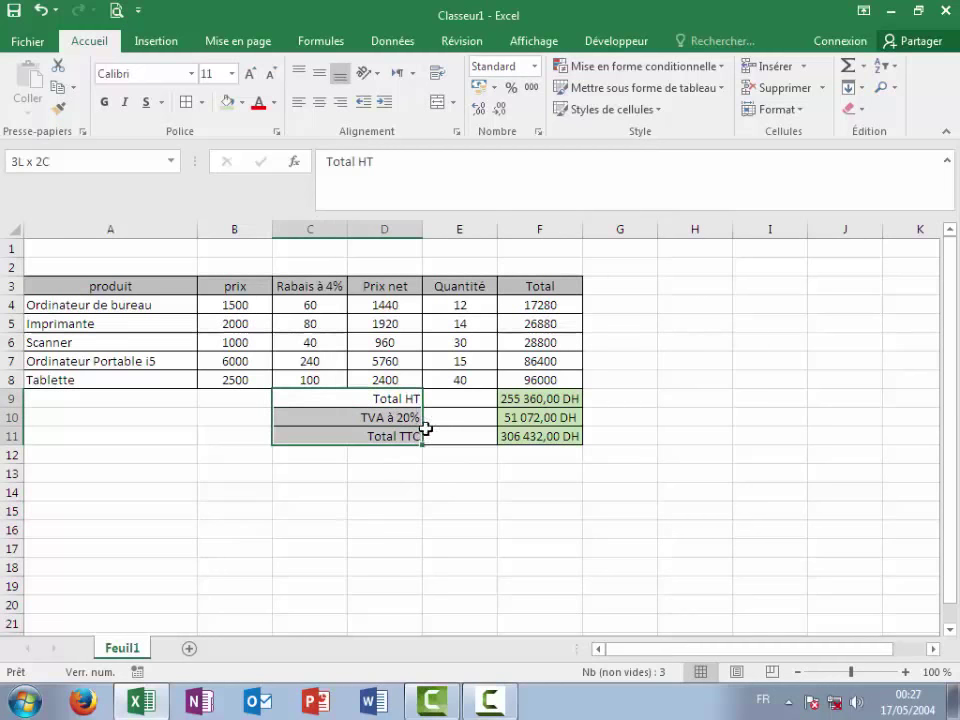
{"action": "left_click", "coordinate": [452, 103]}
{"action": "left_click", "coordinate": [467, 152]}
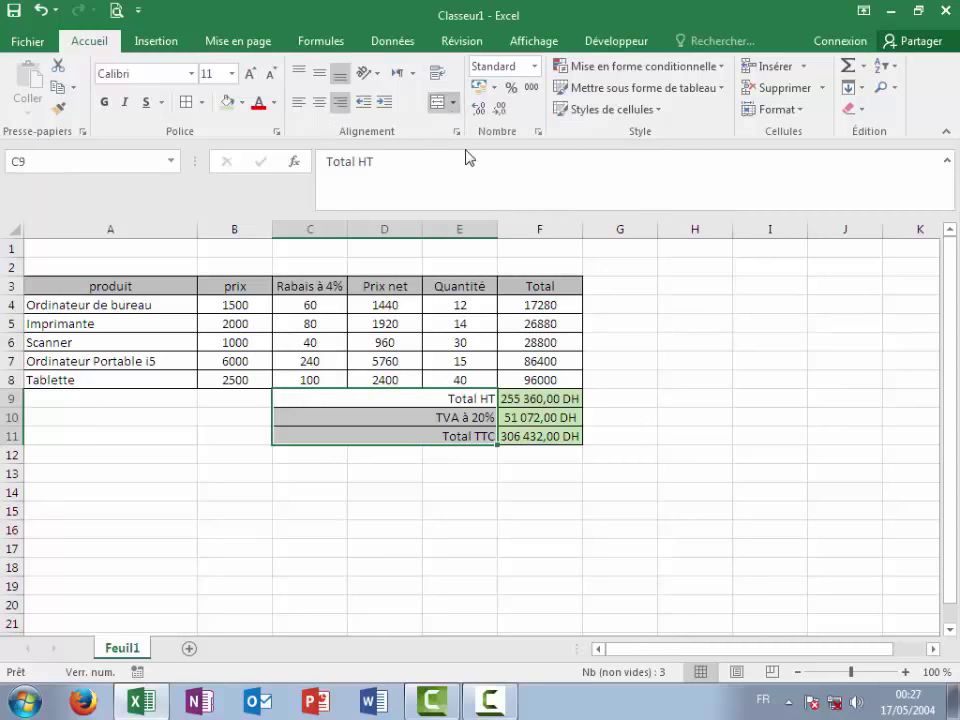
{"action": "left_click", "coordinate": [391, 494]}
{"action": "left_click", "coordinate": [287, 466]}
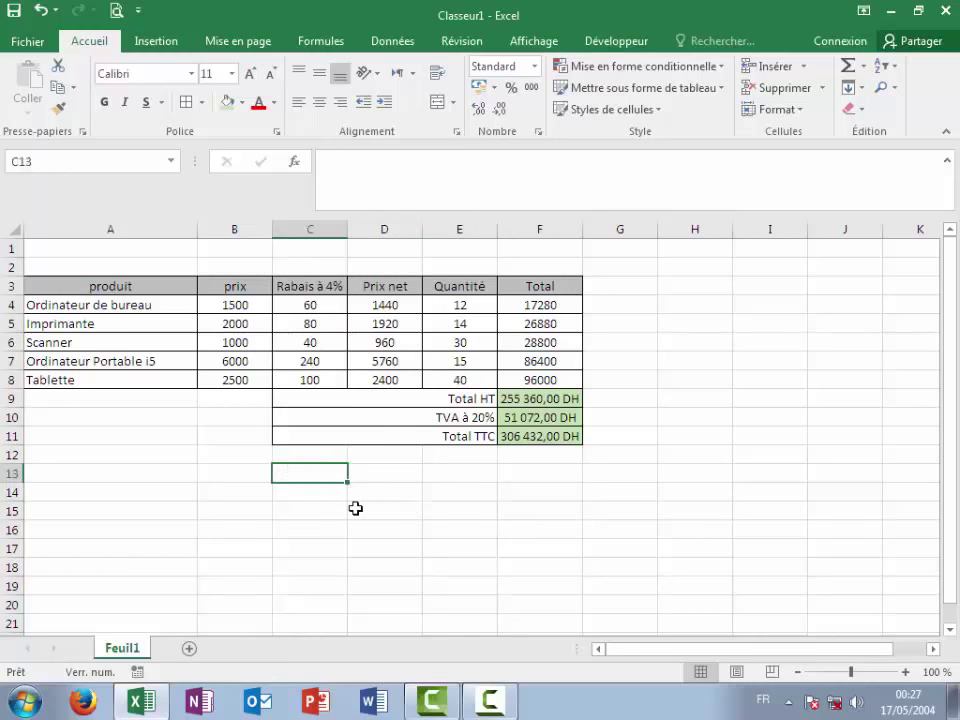
{"action": "left_click", "coordinate": [52, 285]}
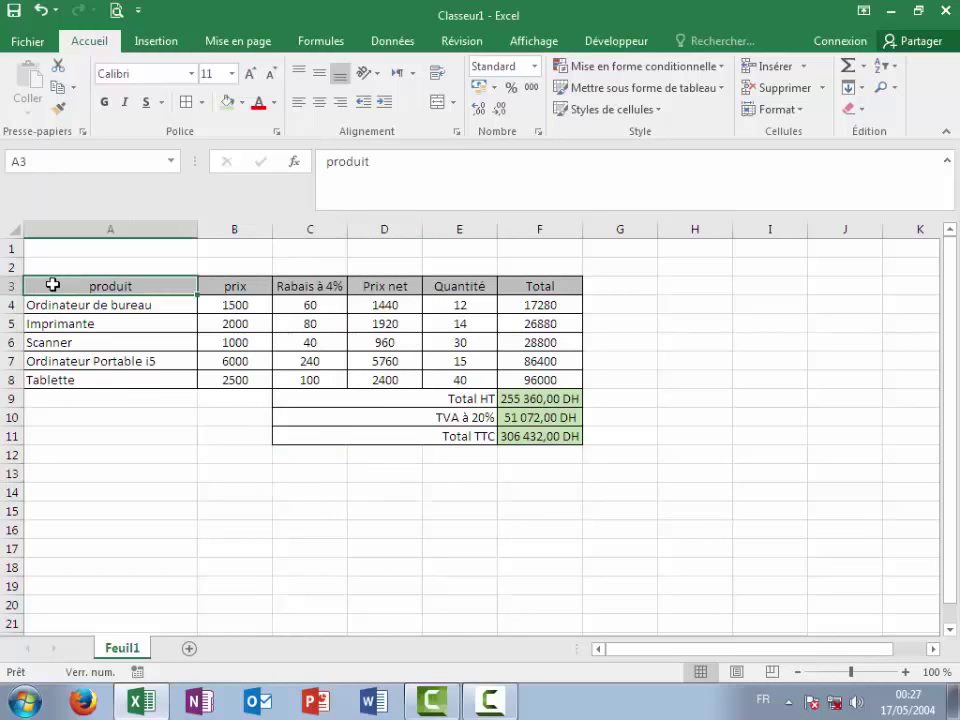
{"action": "left_click", "coordinate": [100, 437]}
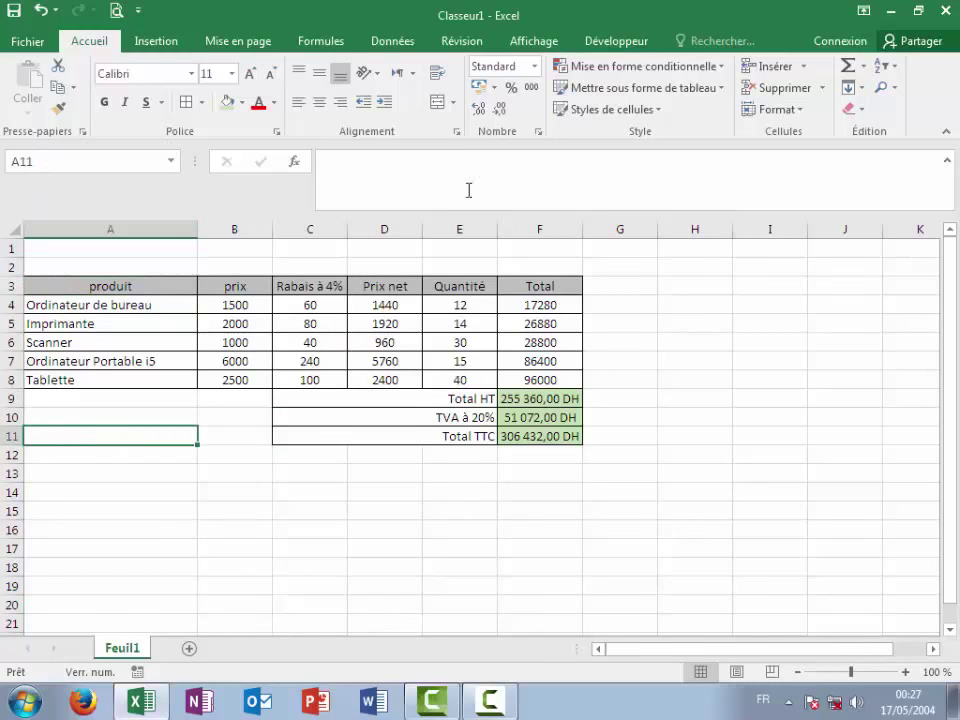
Enter 12365 as the Ordinateur de bureau price in B4, then select B4:F8
{"action": "left_click", "coordinate": [250, 306]}
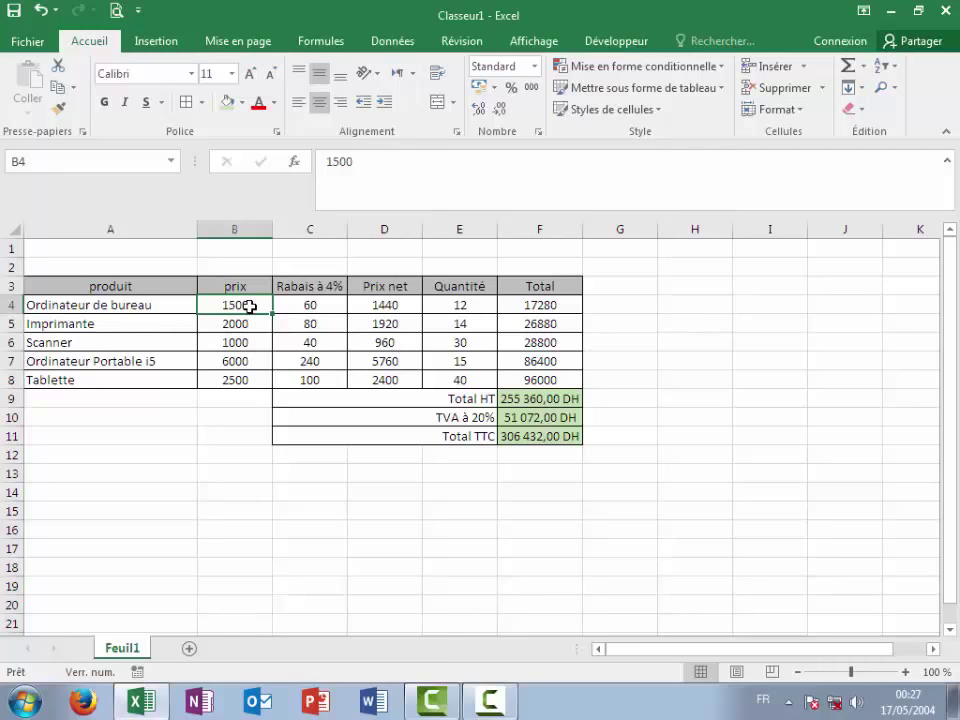
{"action": "type", "text": "12365"}
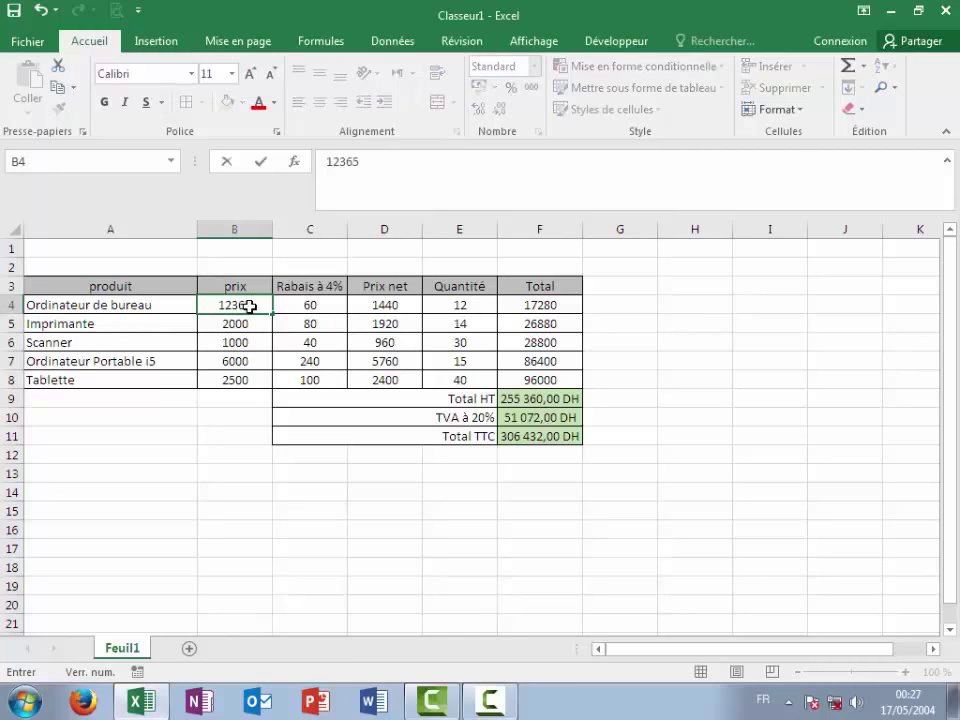
{"action": "key", "text": "Return"}
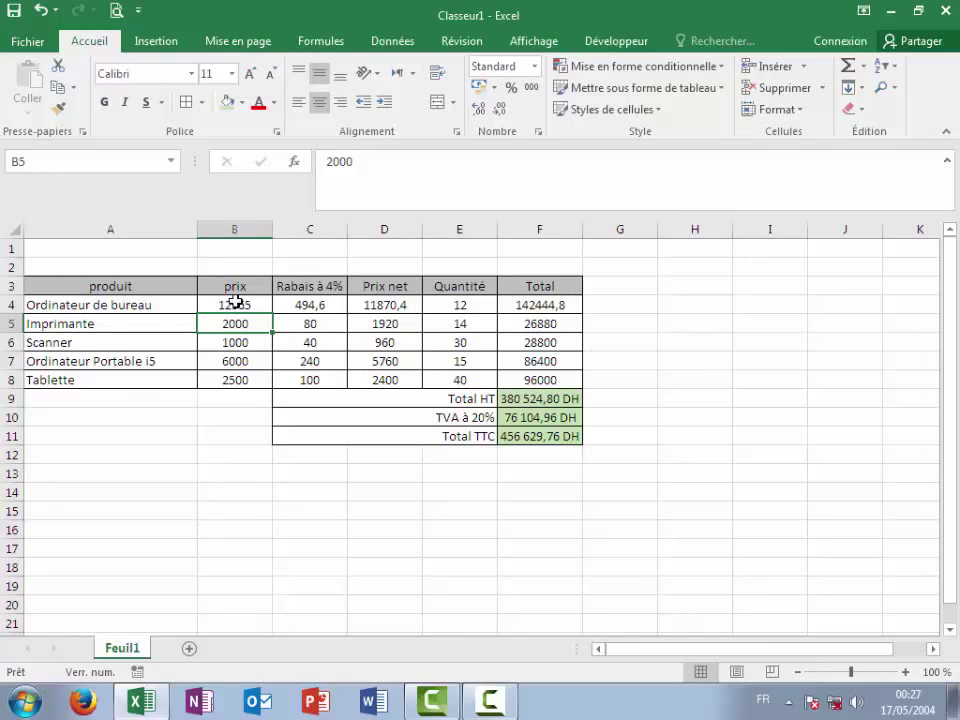
{"action": "mouse_move", "coordinate": [235, 302]}
{"action": "left_mouse_down"}
{"action": "mouse_move", "coordinate": [496, 344]}
{"action": "mouse_move", "coordinate": [561, 381]}
{"action": "left_mouse_up"}
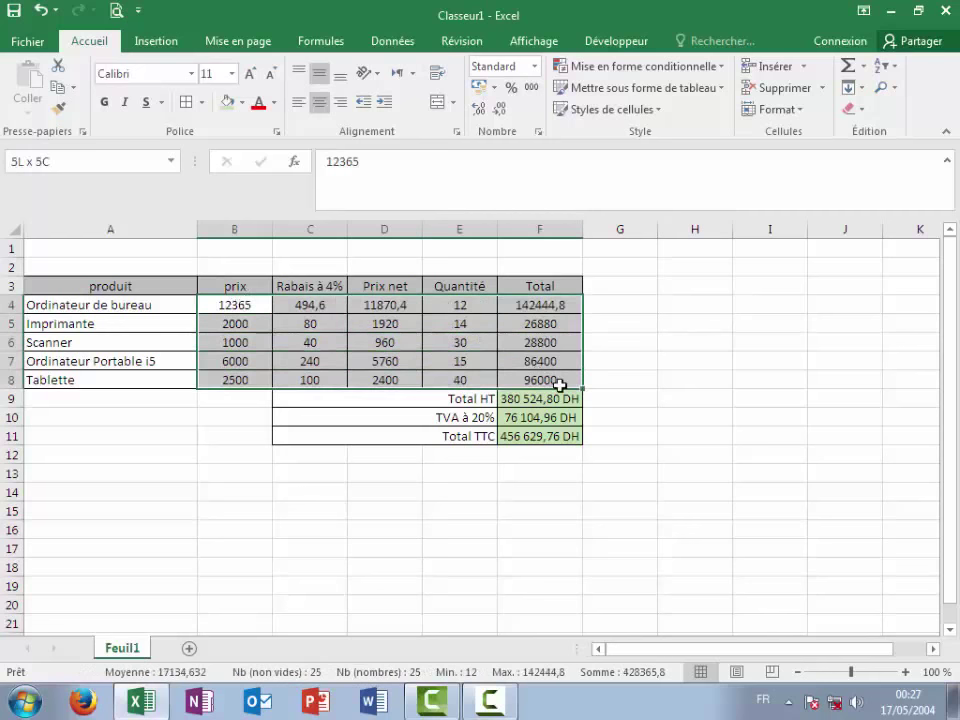
Apply the custom number format # ##0,00 to the product figures in B4:F8
{"action": "left_click", "coordinate": [539, 132]}
{"action": "left_click", "coordinate": [100, 462]}
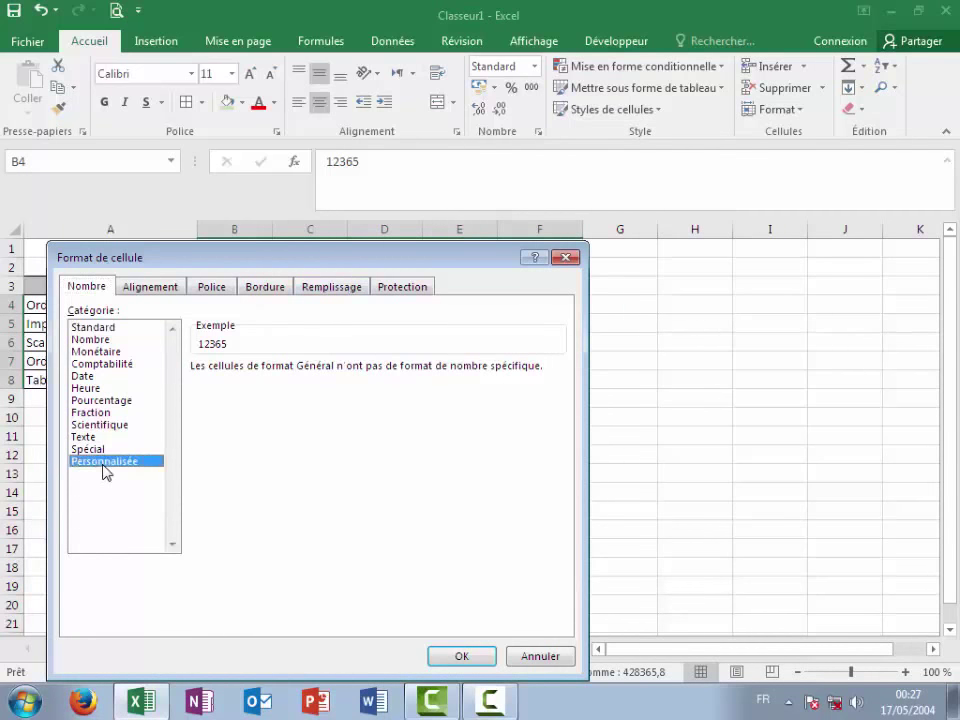
{"action": "left_click", "coordinate": [229, 450]}
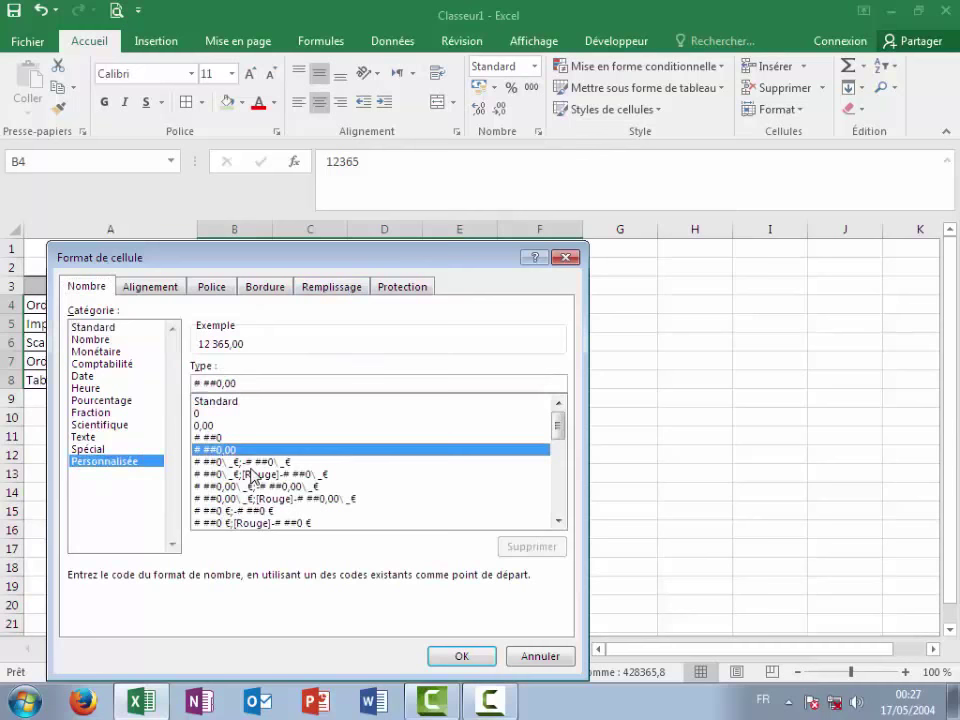
{"action": "left_click", "coordinate": [461, 656]}
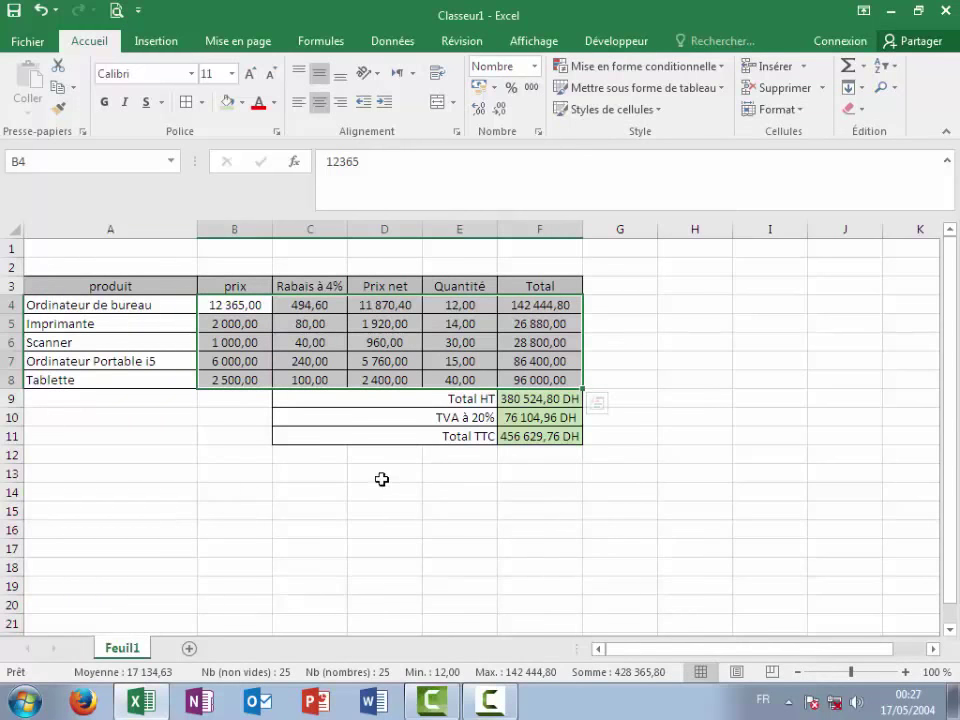
{"action": "left_click", "coordinate": [381, 476]}
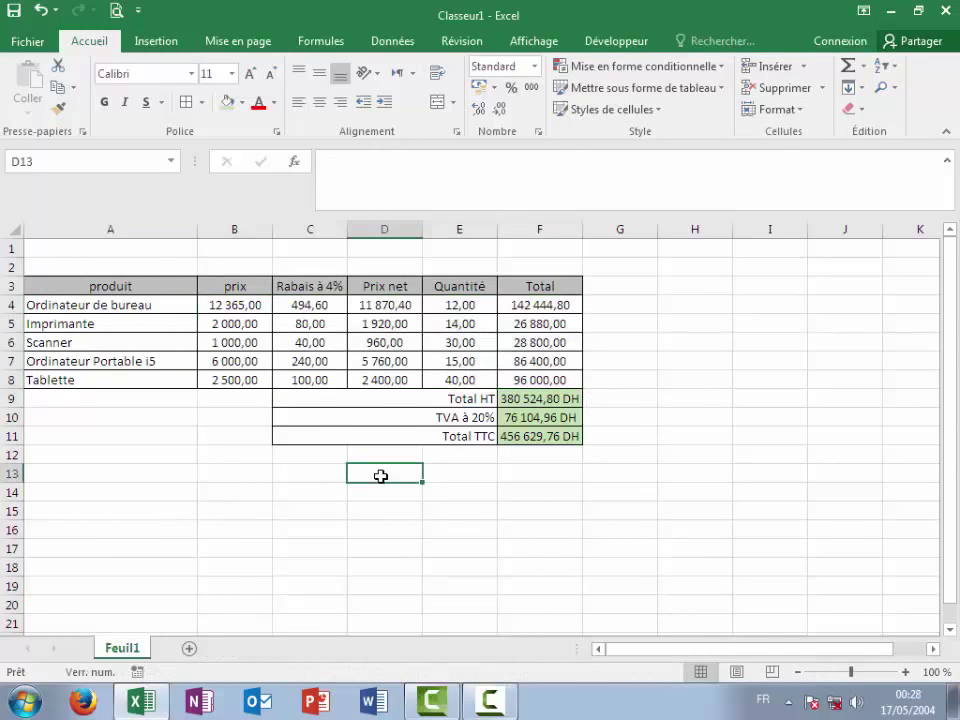